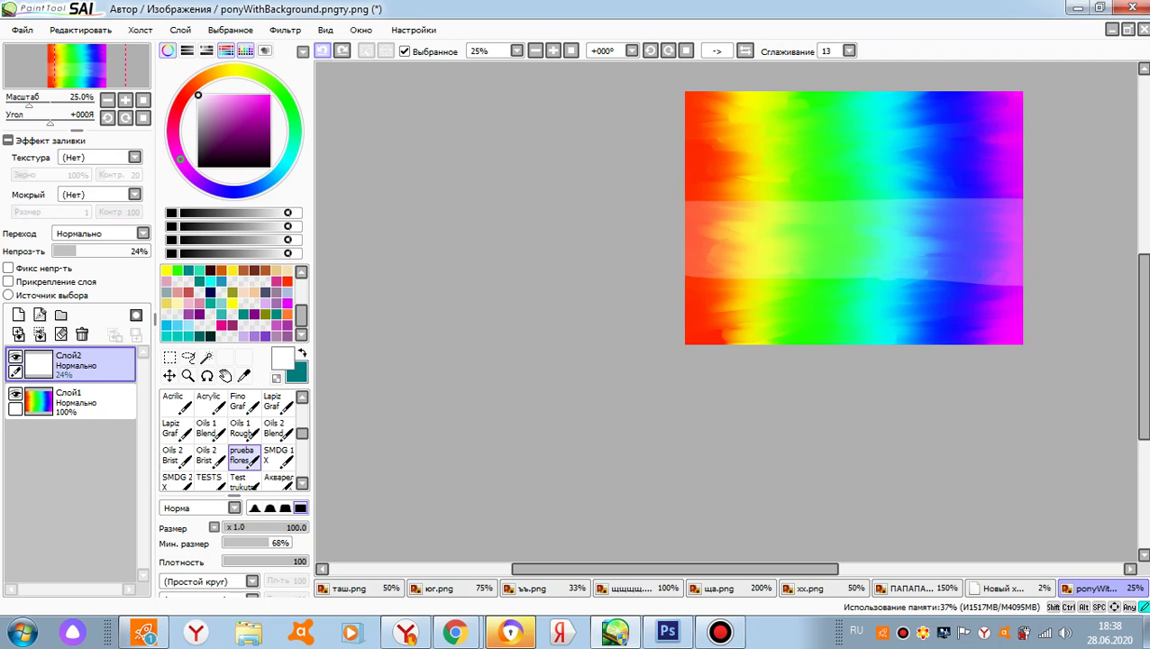
- Save the picture, and try the SMDG 1 X and Oils 1 Rough brushes along the translucent white band on Слой2
{"action": "key", "text": "ctrl+s"}
{"action": "left_click", "coordinate": [279, 457]}
{"action": "scroll", "coordinate": [847, 156], "scroll_direction": "up", "scroll_amount": 2}
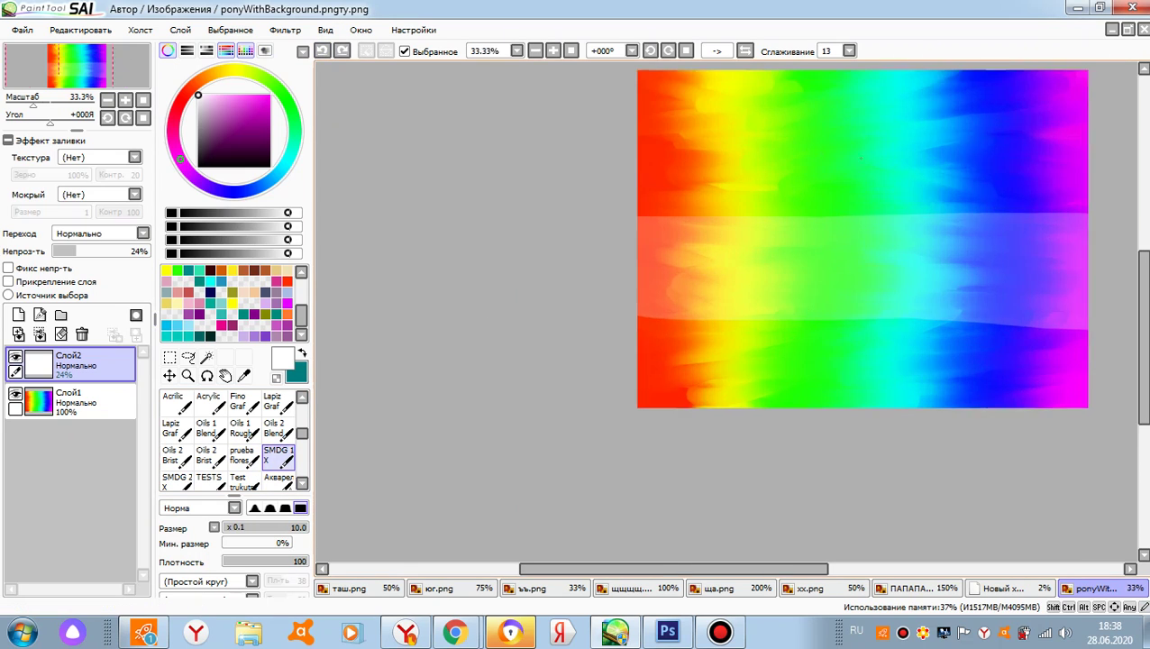
{"action": "left_click", "coordinate": [949, 546]}
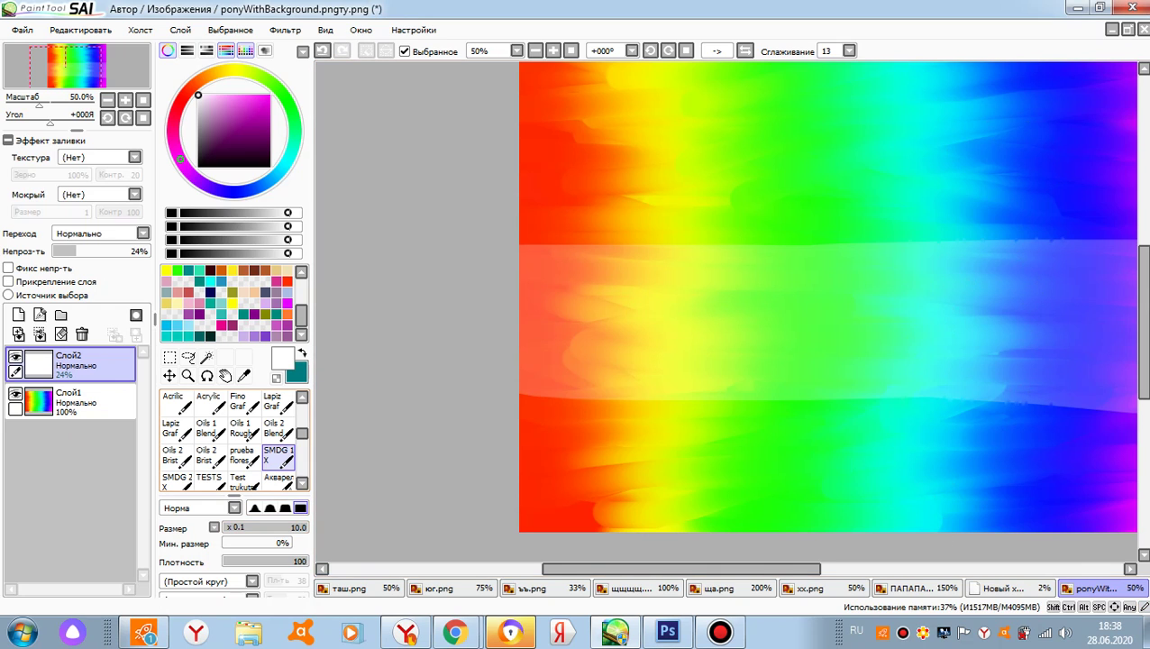
{"action": "left_click", "coordinate": [241, 428]}
{"action": "scroll", "coordinate": [770, 226], "scroll_direction": "down", "scroll_amount": 1}
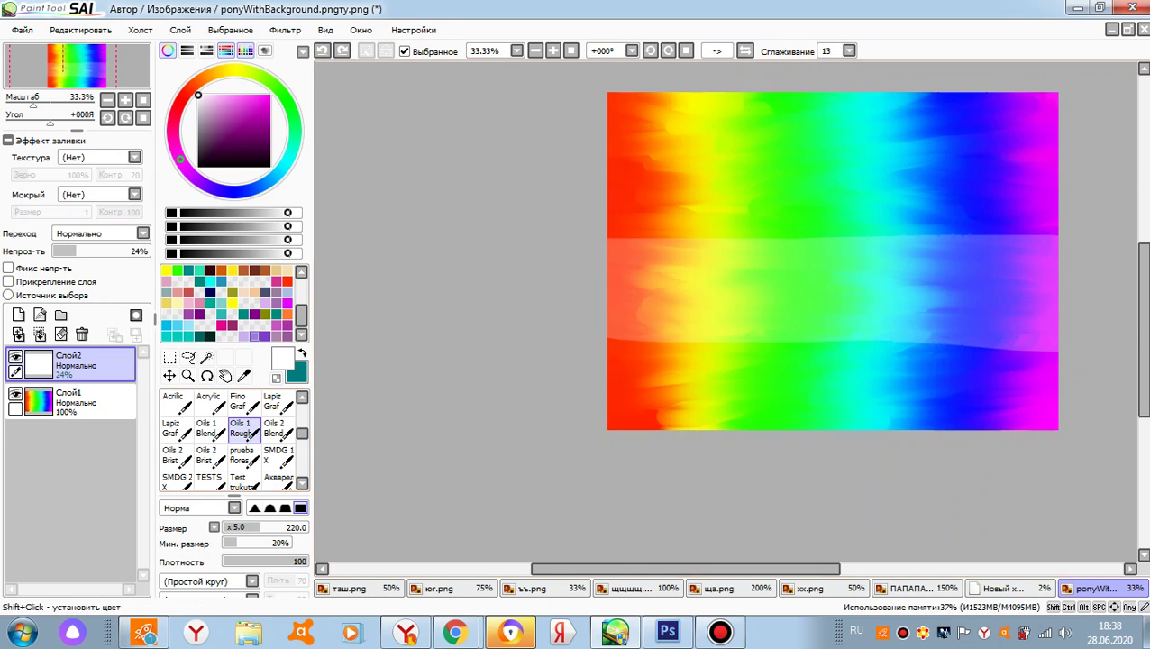
- Blend the upper and lower edges of the translucent white band into the rainbow with the Oils 1 Blend brush
{"action": "left_click", "coordinate": [206, 428]}
{"action": "mouse_move", "coordinate": [887, 415]}
{"action": "left_mouse_down"}
{"action": "mouse_move", "coordinate": [921, 226]}
{"action": "mouse_move", "coordinate": [975, 370]}
{"action": "mouse_move", "coordinate": [919, 90]}
{"action": "left_mouse_up"}
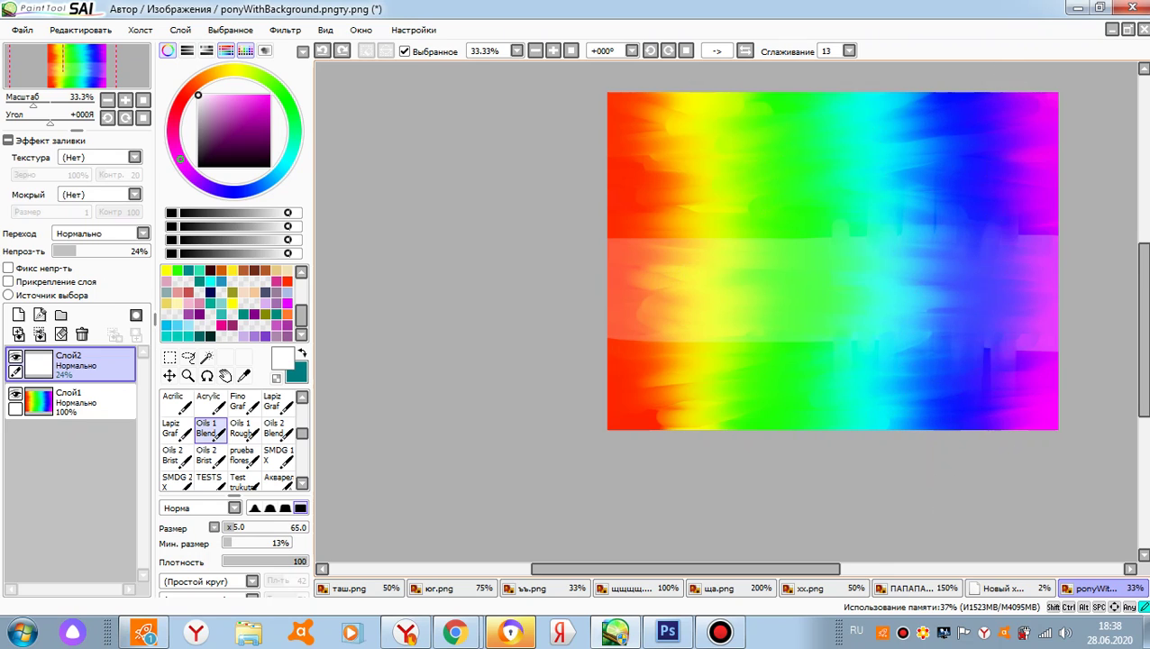
{"action": "mouse_move", "coordinate": [1004, 134]}
{"action": "left_mouse_down"}
{"action": "mouse_move", "coordinate": [978, 359]}
{"action": "mouse_move", "coordinate": [838, 184]}
{"action": "mouse_move", "coordinate": [931, 439]}
{"action": "mouse_move", "coordinate": [946, 438]}
{"action": "mouse_move", "coordinate": [843, 382]}
{"action": "mouse_move", "coordinate": [769, 510]}
{"action": "left_mouse_up"}
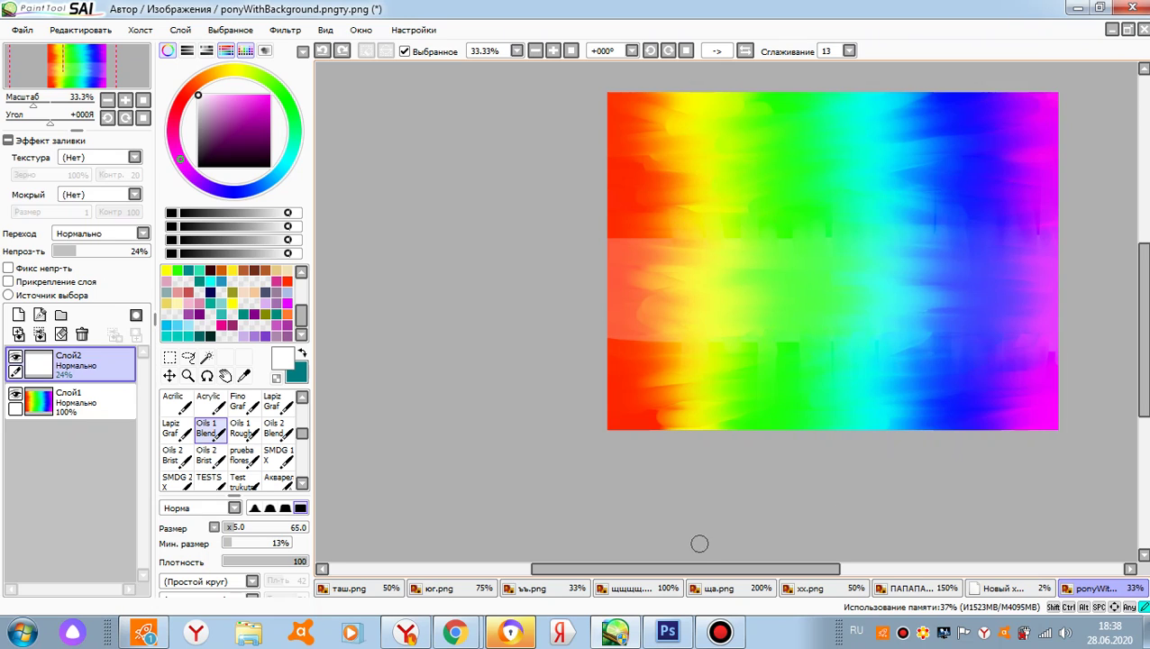
{"action": "mouse_move", "coordinate": [614, 230]}
{"action": "left_mouse_down"}
{"action": "mouse_move", "coordinate": [642, 354]}
{"action": "mouse_move", "coordinate": [667, 347]}
{"action": "mouse_move", "coordinate": [663, 231]}
{"action": "left_mouse_up"}
{"action": "left_click", "coordinate": [726, 402]}
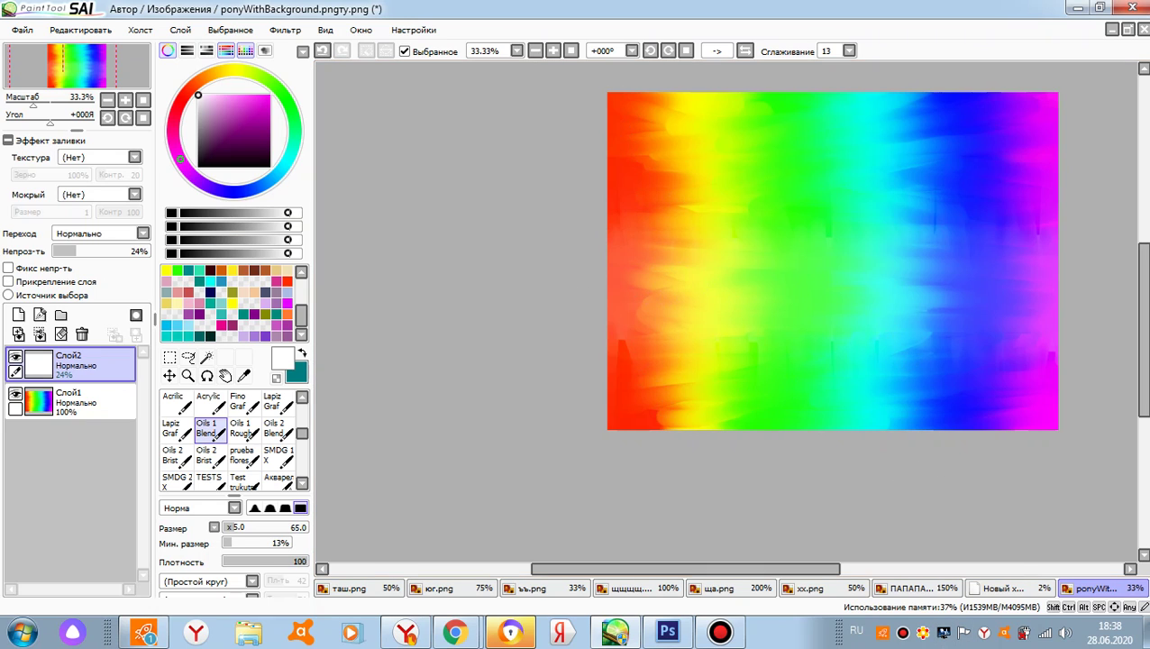
- On a new layer, paint a black strip along the picture's lower edge with the prueba flores brush and set the layer opacity to 17%
{"action": "left_click", "coordinate": [269, 166]}
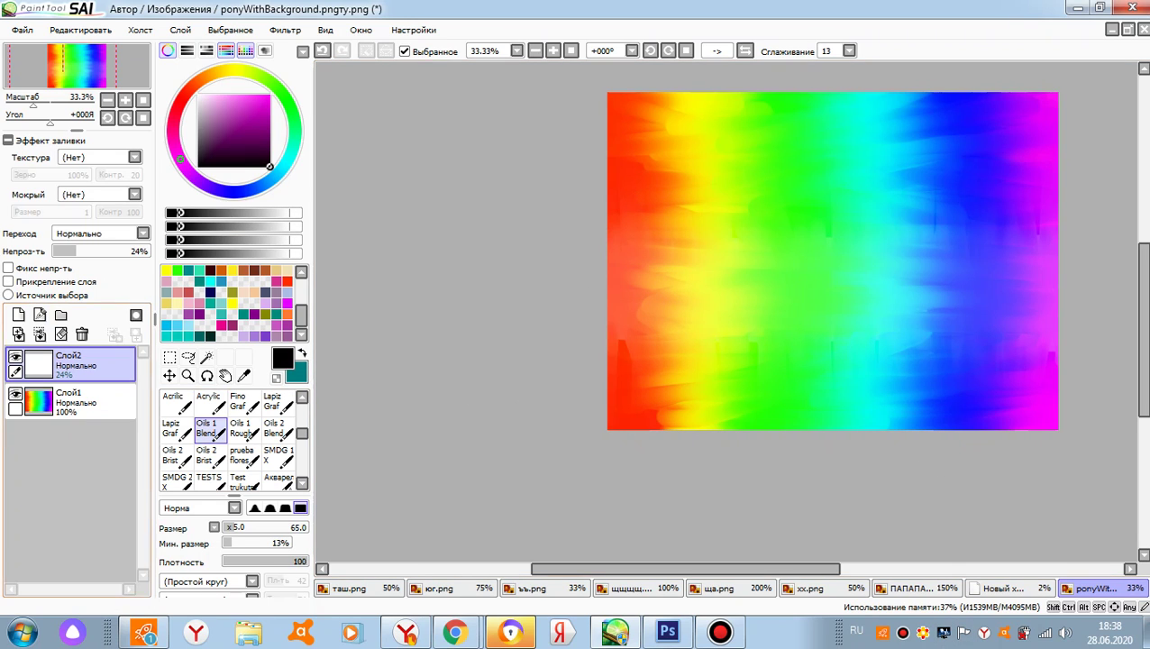
{"action": "left_click", "coordinate": [39, 315]}
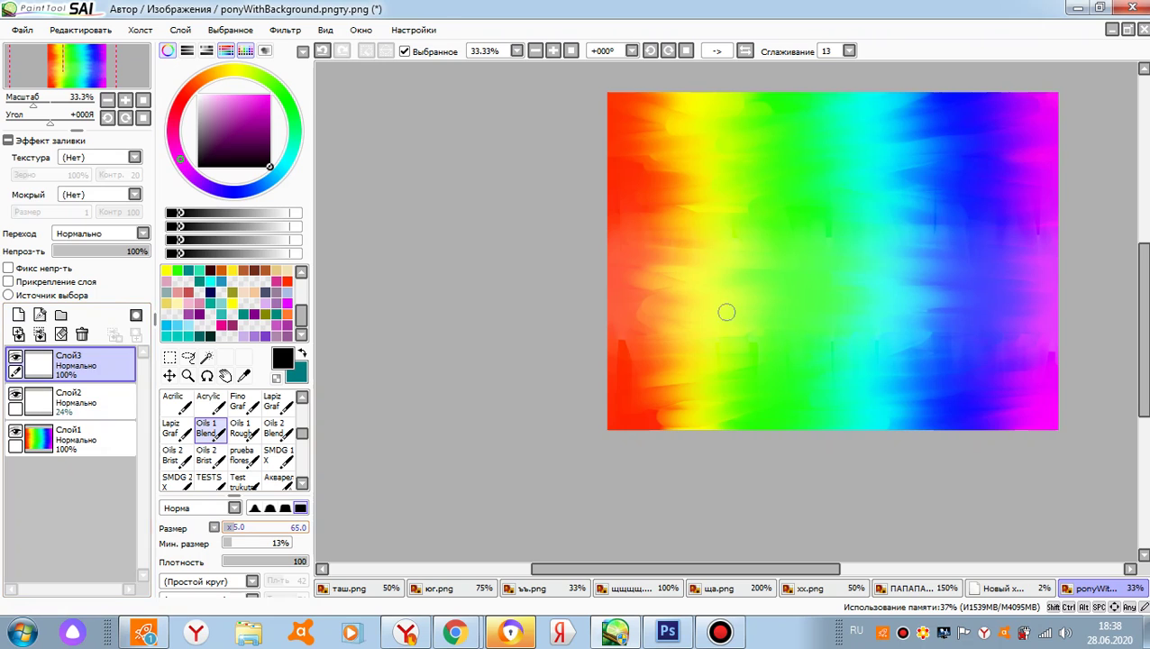
{"action": "double_click", "coordinate": [278, 457]}
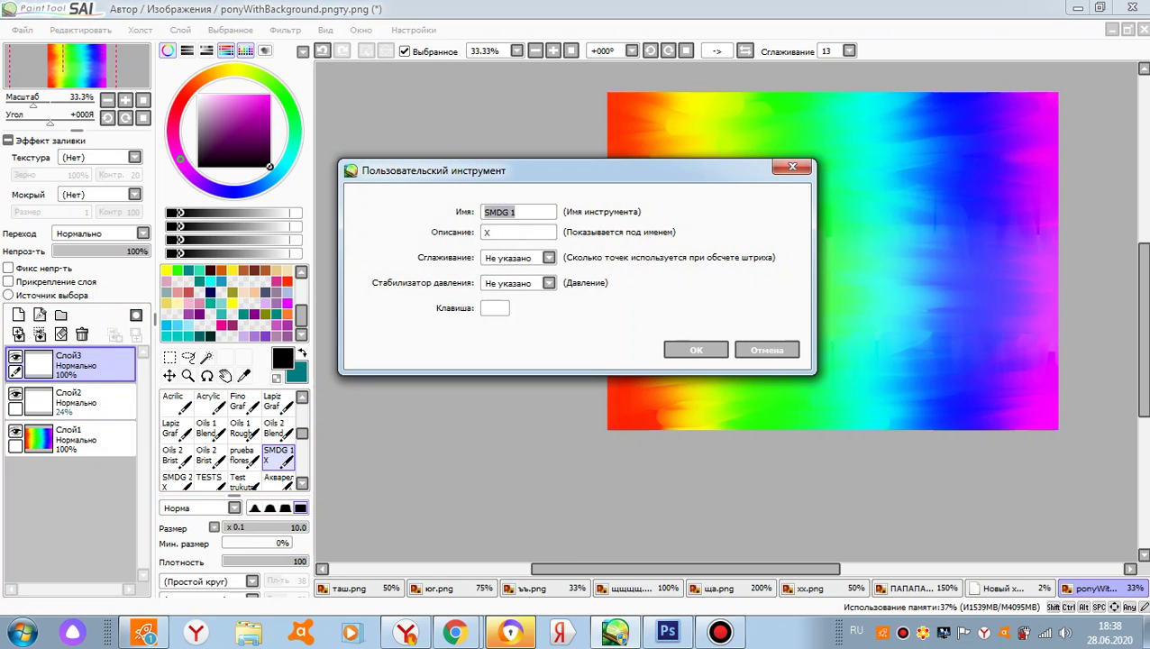
{"action": "left_click", "coordinate": [792, 167]}
{"action": "left_click", "coordinate": [241, 456]}
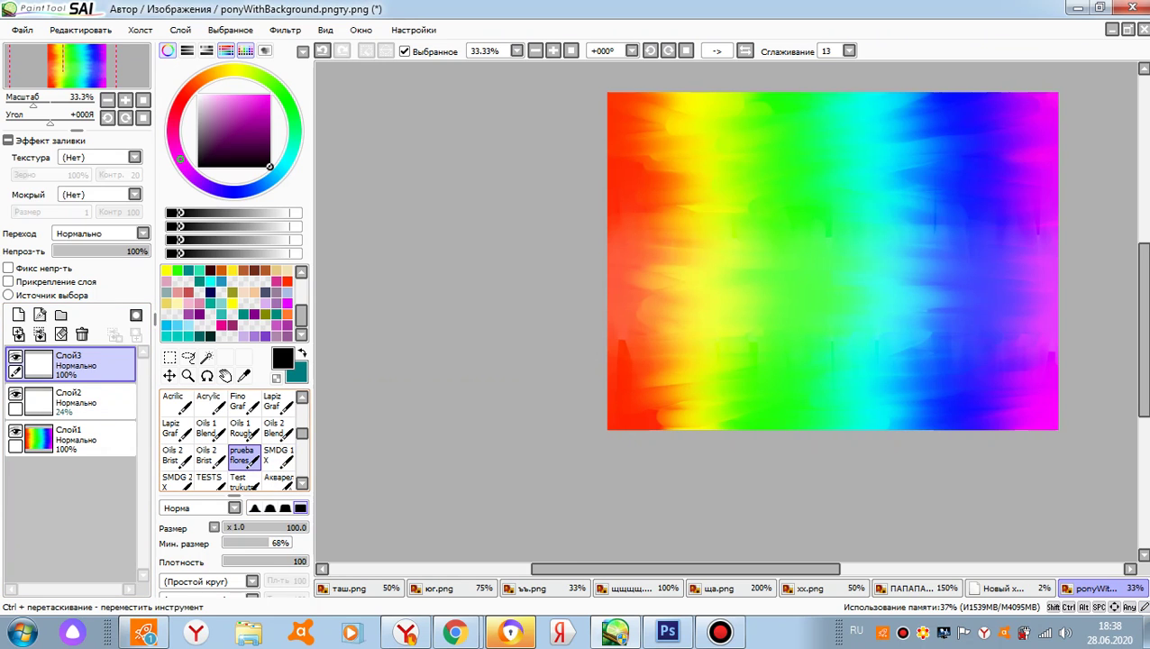
{"action": "mouse_move", "coordinate": [1091, 395]}
{"action": "left_mouse_down"}
{"action": "mouse_move", "coordinate": [529, 416]}
{"action": "mouse_move", "coordinate": [840, 426]}
{"action": "left_mouse_up"}
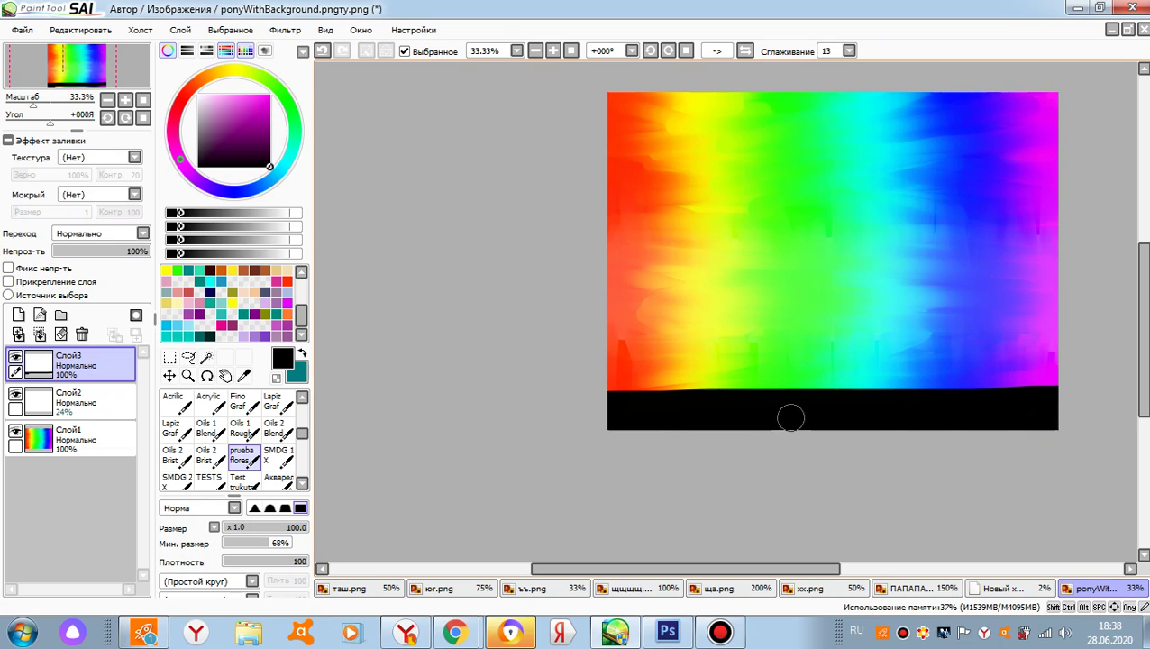
{"action": "left_click_drag", "start_coordinate": [137, 251], "coordinate": [61, 250]}
- Try to spread the dark strip over the red and yellow area with the Oils 1 Rough brush, and undo the stroke
{"action": "left_click", "coordinate": [278, 455]}
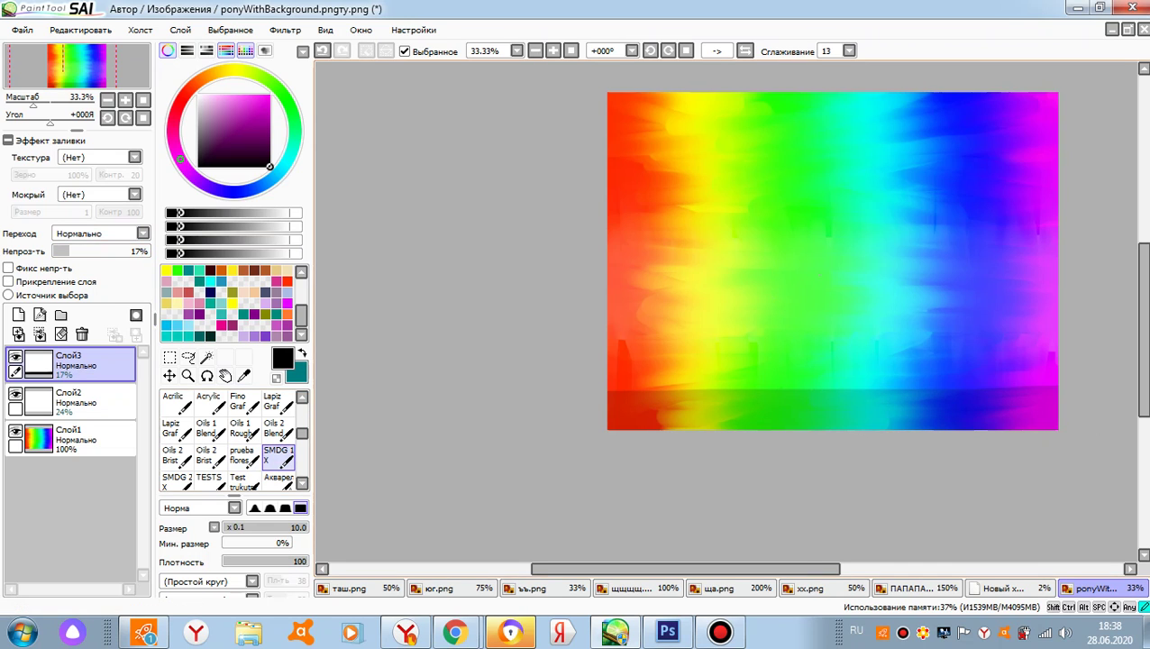
{"action": "left_click", "coordinate": [241, 428]}
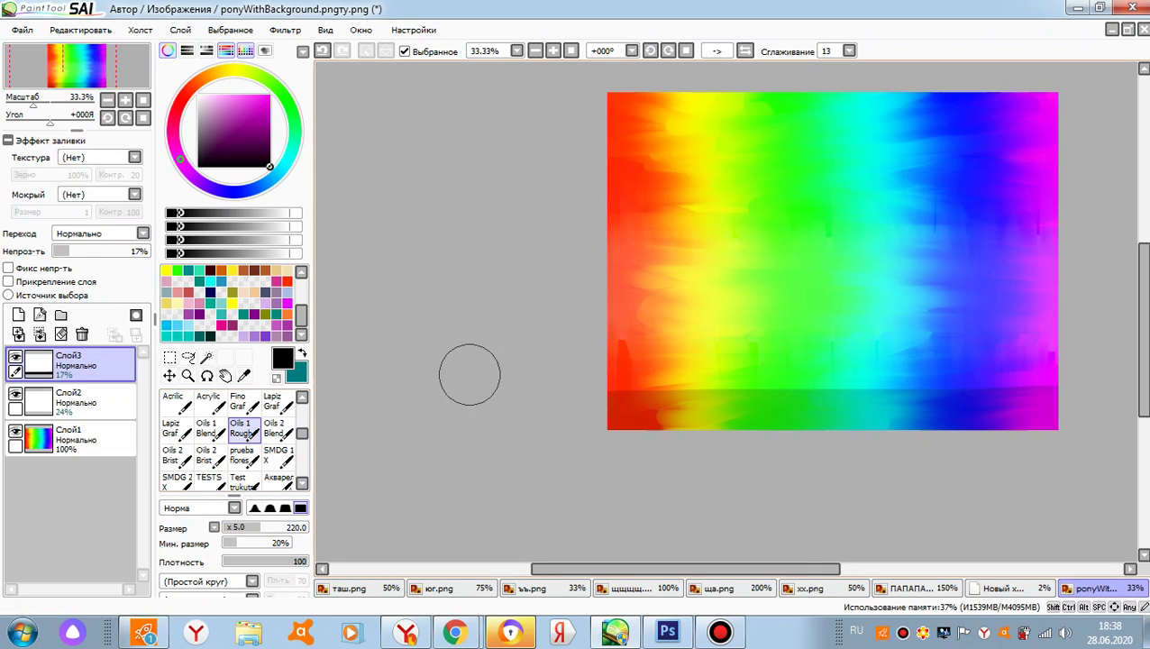
{"action": "mouse_move", "coordinate": [631, 341]}
{"action": "left_mouse_down"}
{"action": "mouse_move", "coordinate": [666, 233]}
{"action": "mouse_move", "coordinate": [700, 546]}
{"action": "mouse_move", "coordinate": [666, 179]}
{"action": "left_mouse_up"}
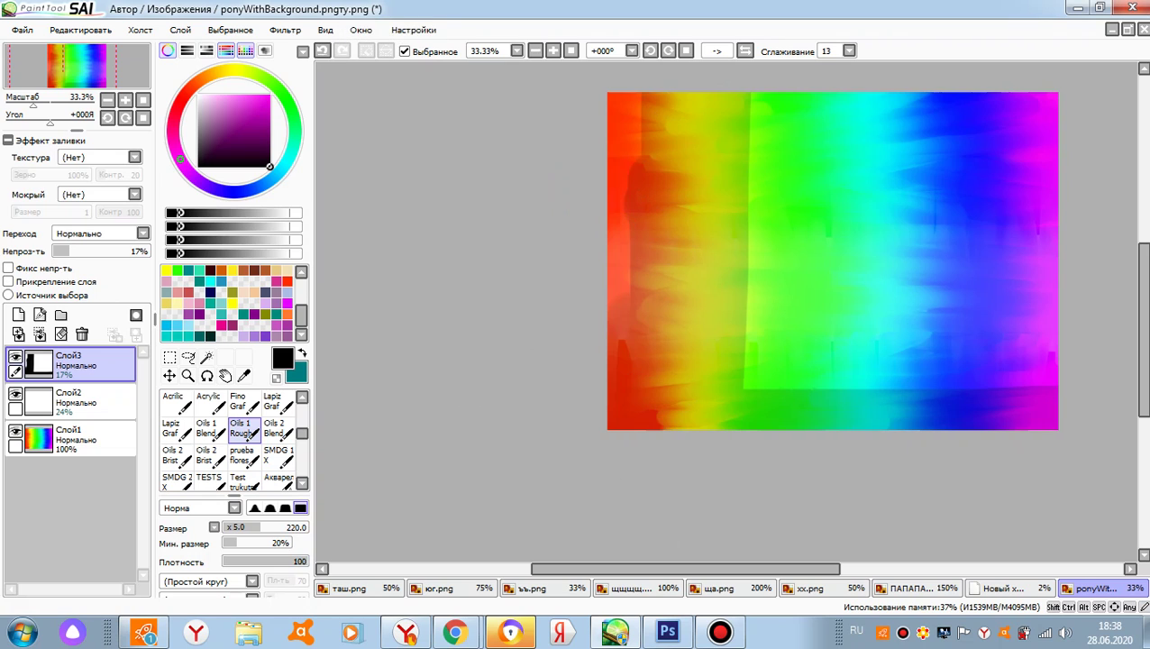
{"action": "left_click", "coordinate": [321, 51]}
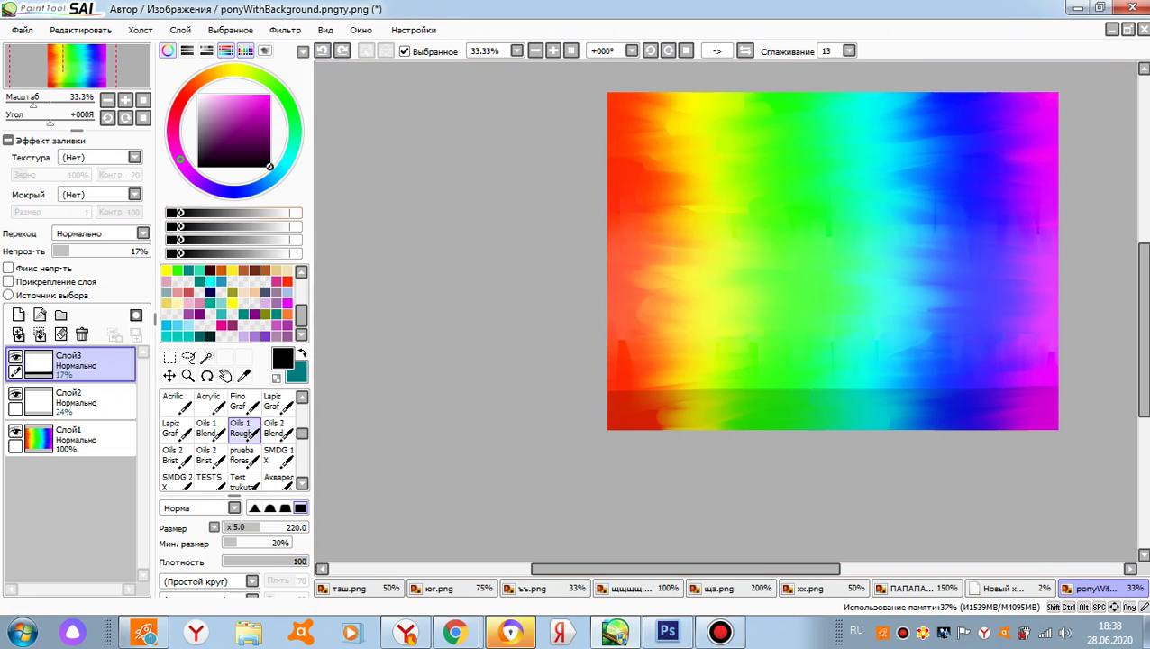
- Blend the upper edge of the dark strip upward into the rainbow across the whole width with the Oils 1 Blend brush
{"action": "left_click", "coordinate": [207, 428]}
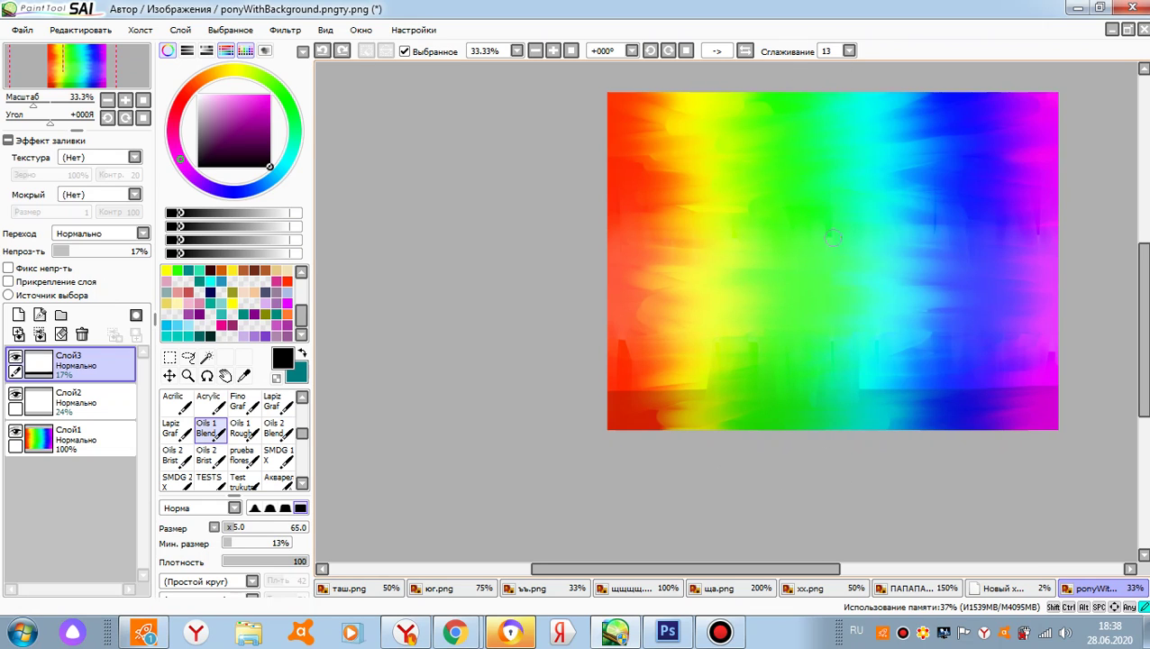
{"action": "mouse_move", "coordinate": [871, 376]}
{"action": "left_mouse_down"}
{"action": "mouse_move", "coordinate": [862, 538]}
{"action": "mouse_move", "coordinate": [962, 333]}
{"action": "left_mouse_up"}
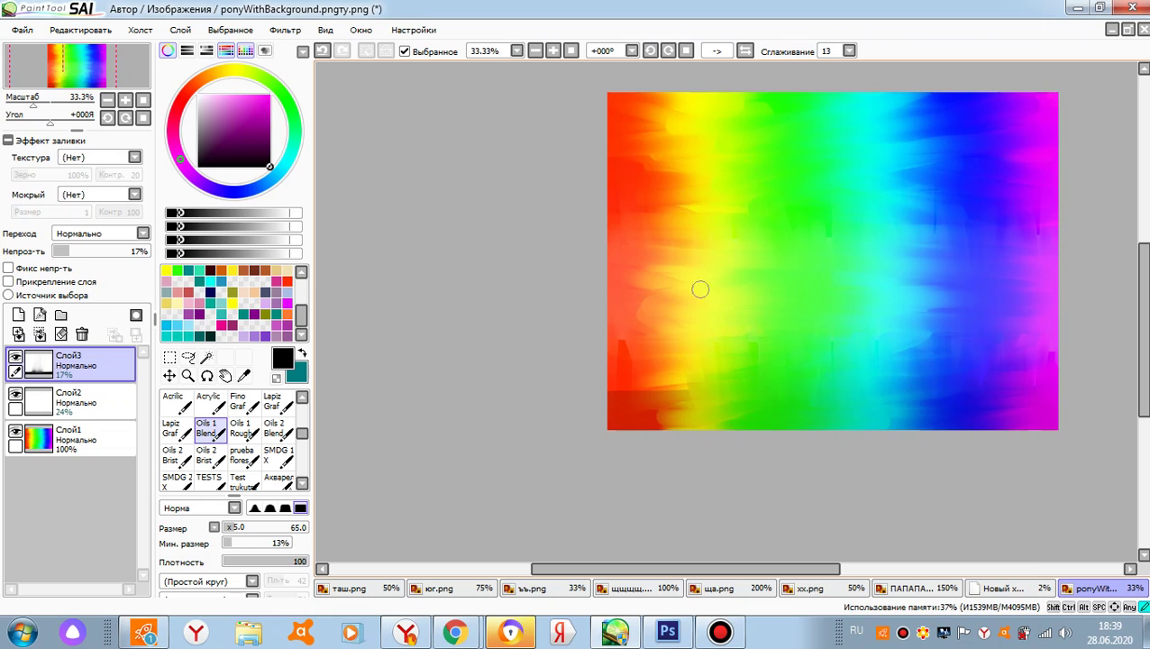
{"action": "mouse_move", "coordinate": [699, 287]}
{"action": "left_mouse_down"}
{"action": "mouse_move", "coordinate": [660, 383]}
{"action": "mouse_move", "coordinate": [597, 394]}
{"action": "left_mouse_up"}
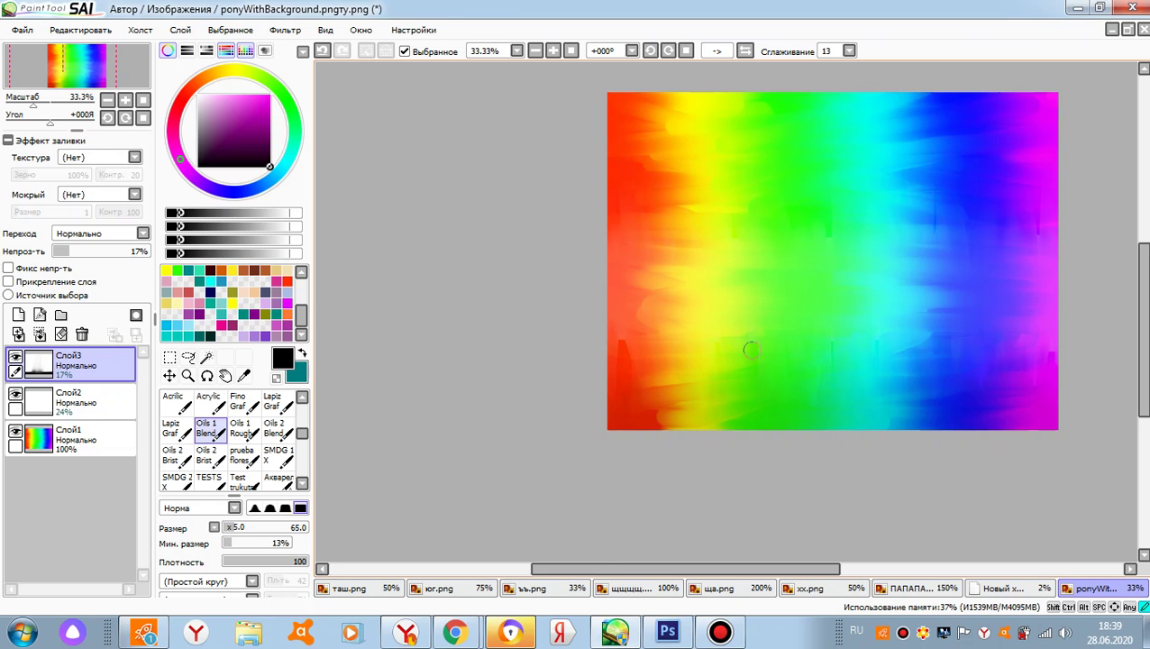
- Set the opacity of the dark shading layer to 35%
{"action": "scroll", "coordinate": [864, 369], "scroll_direction": "down", "scroll_amount": 3}
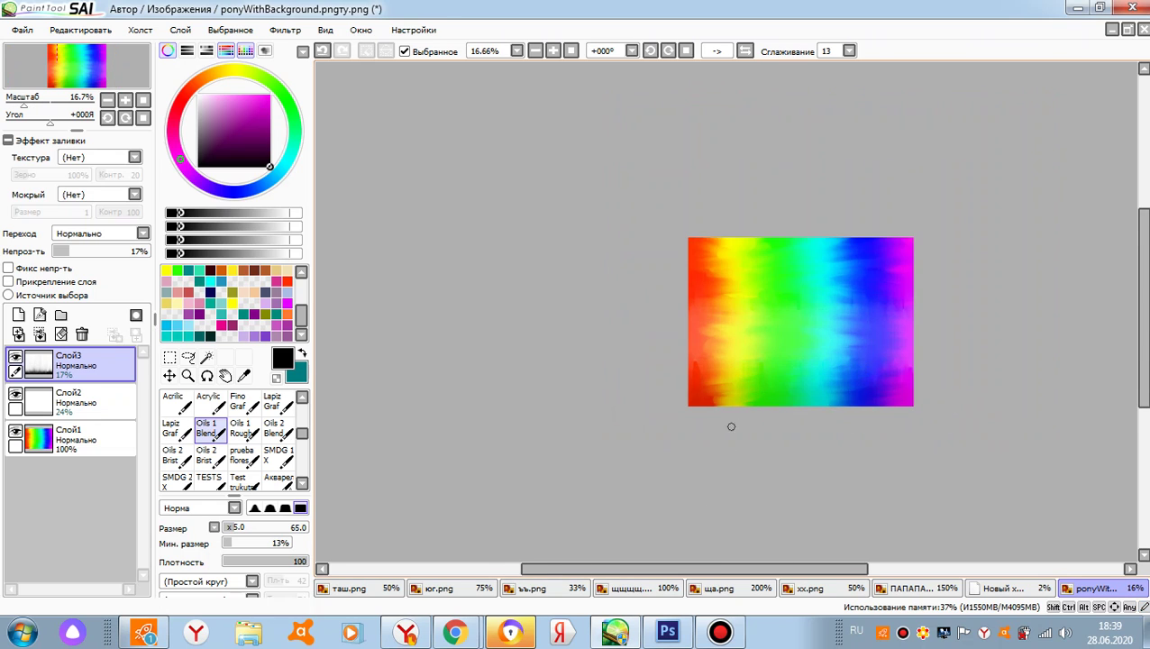
{"action": "scroll", "coordinate": [751, 395], "scroll_direction": "up", "scroll_amount": 3}
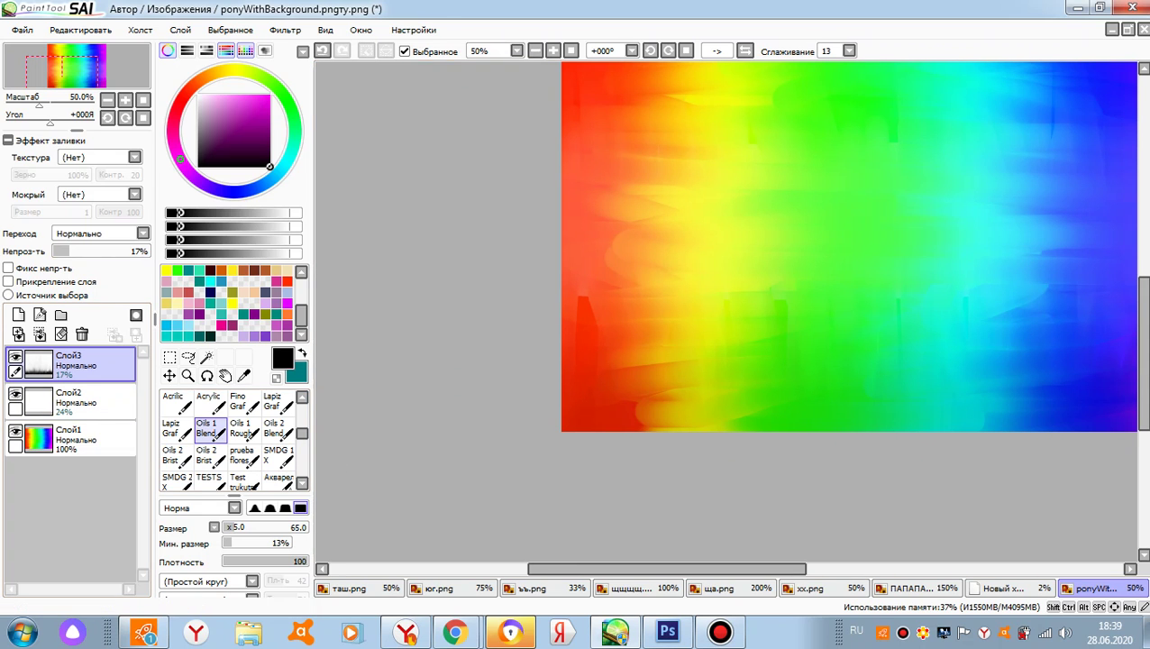
{"action": "left_click_drag", "start_coordinate": [79, 250], "coordinate": [87, 250]}
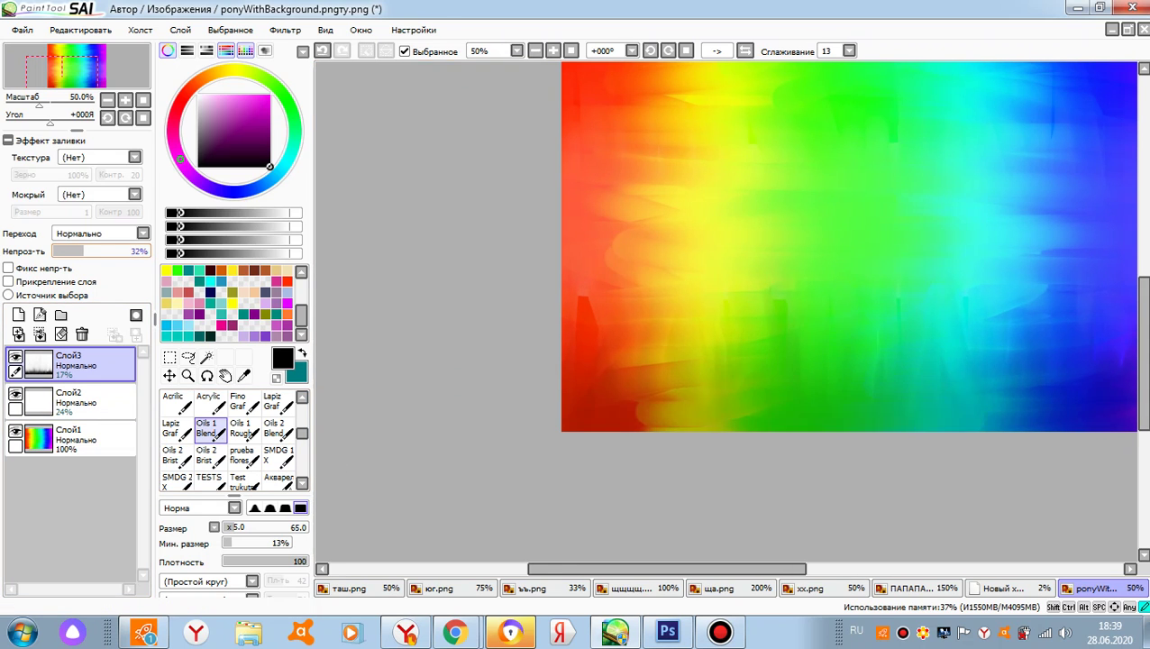
{"action": "scroll", "coordinate": [270, 437], "scroll_direction": "up", "scroll_amount": 1}
{"action": "scroll", "coordinate": [559, 412], "scroll_direction": "up", "scroll_amount": 2}
{"action": "scroll", "coordinate": [737, 340], "scroll_direction": "up", "scroll_amount": 6}
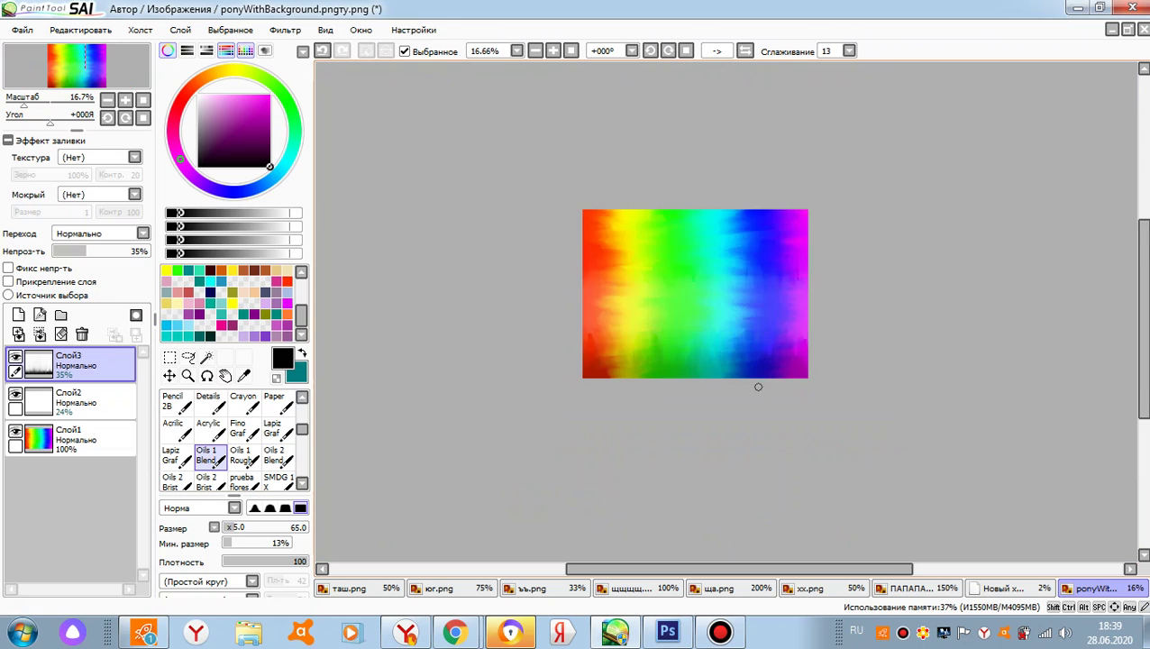
- Set the opacity of the dark shading layer to 15%
{"action": "scroll", "coordinate": [689, 358], "scroll_direction": "down", "scroll_amount": 5}
{"action": "scroll", "coordinate": [721, 343], "scroll_direction": "up", "scroll_amount": 4}
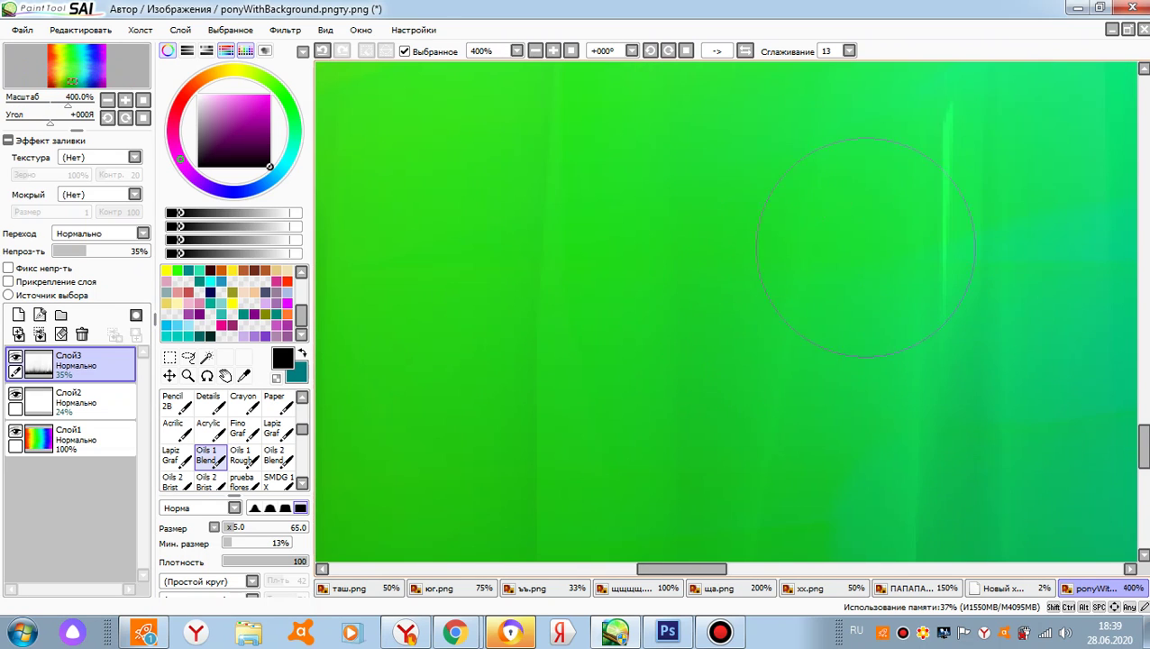
{"action": "scroll", "coordinate": [876, 269], "scroll_direction": "down", "scroll_amount": 2}
{"action": "scroll", "coordinate": [876, 269], "scroll_direction": "down", "scroll_amount": 3}
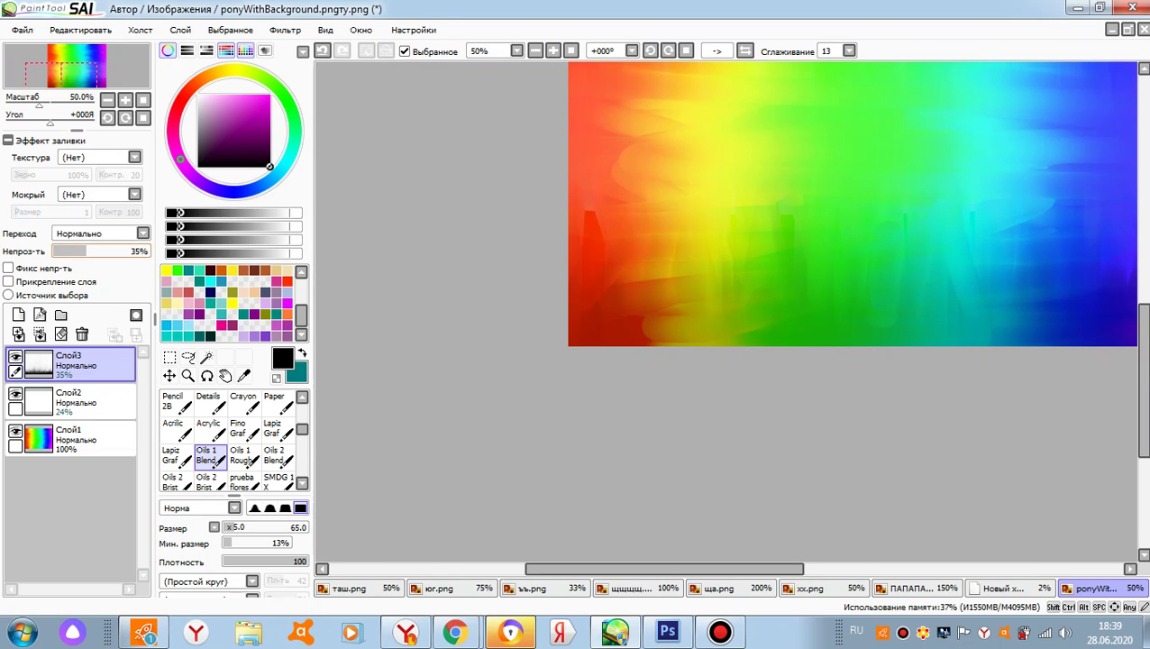
{"action": "left_click_drag", "start_coordinate": [86, 251], "coordinate": [67, 251]}
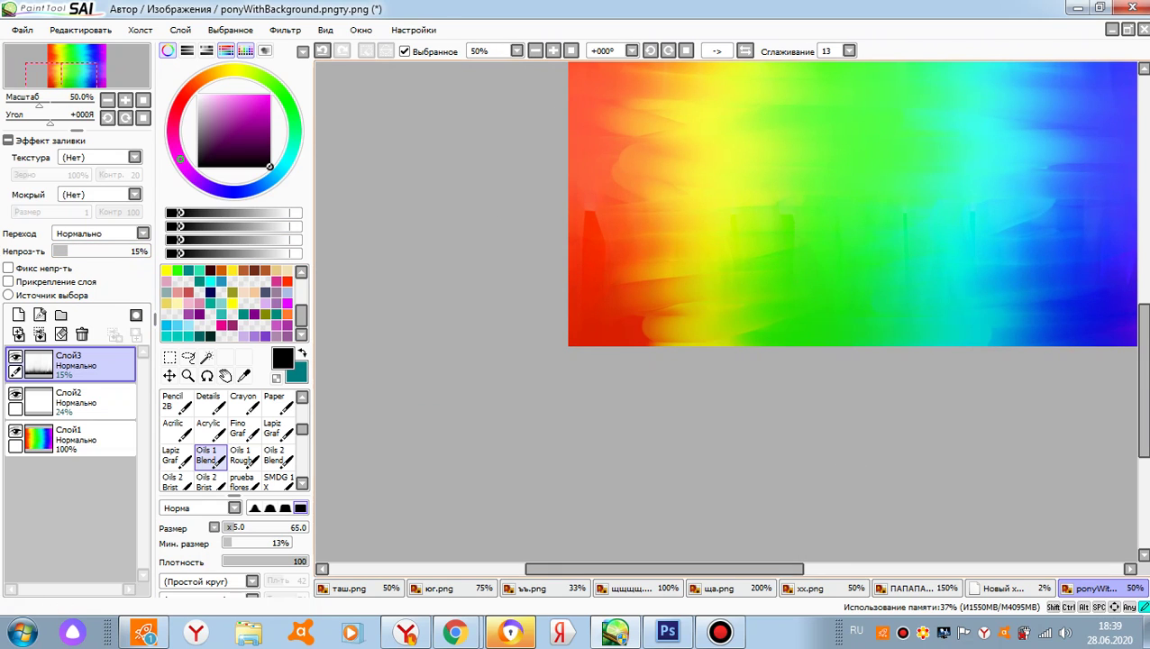
{"action": "scroll", "coordinate": [883, 225], "scroll_direction": "down", "scroll_amount": 2}
{"action": "scroll", "coordinate": [863, 428], "scroll_direction": "up", "scroll_amount": 6}
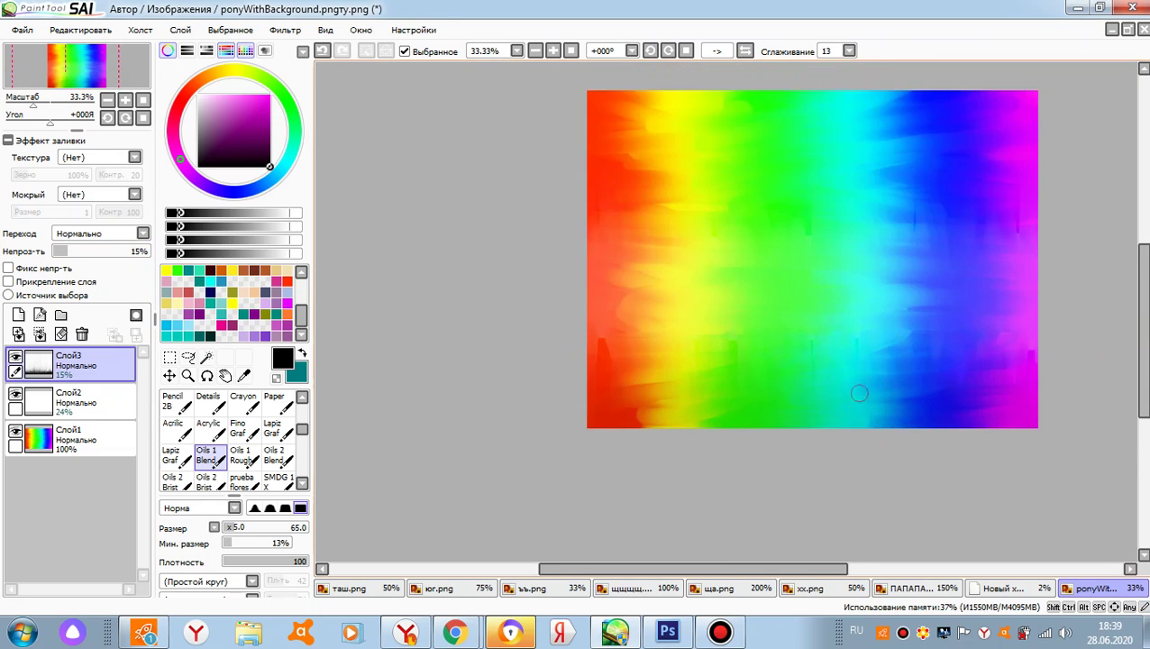
- Merge the dark shading layer and the white band layer down into the rainbow layer Слой1
{"action": "scroll", "coordinate": [835, 248], "scroll_direction": "down", "scroll_amount": 5}
{"action": "scroll", "coordinate": [795, 377], "scroll_direction": "up", "scroll_amount": 4}
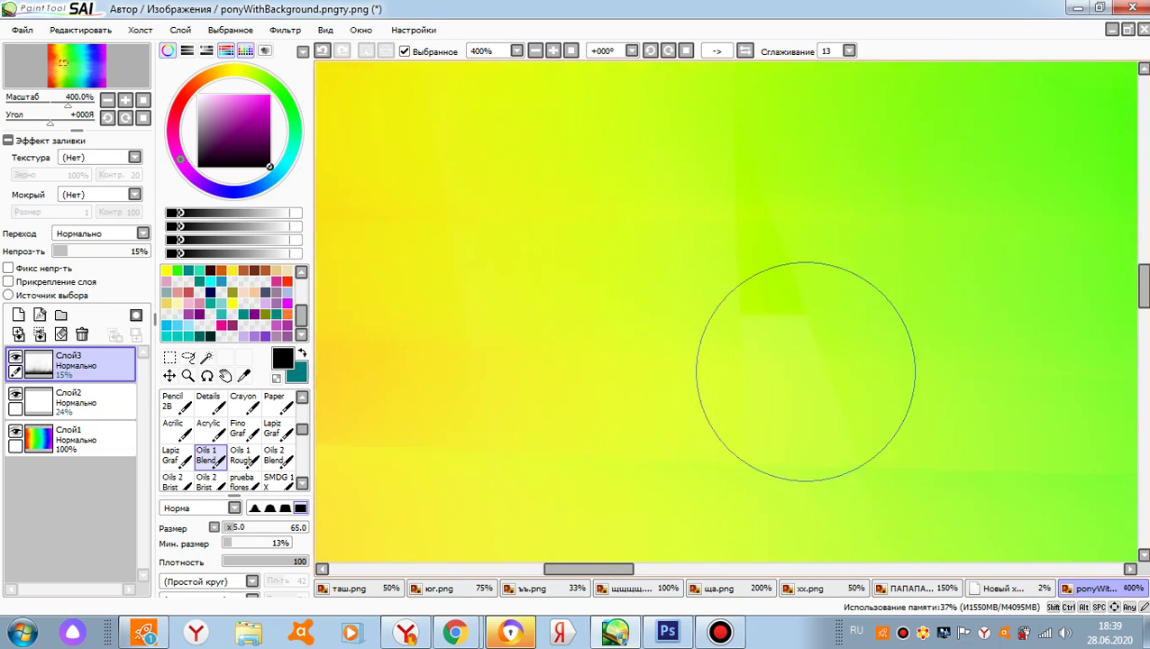
{"action": "scroll", "coordinate": [803, 364], "scroll_direction": "down", "scroll_amount": 5}
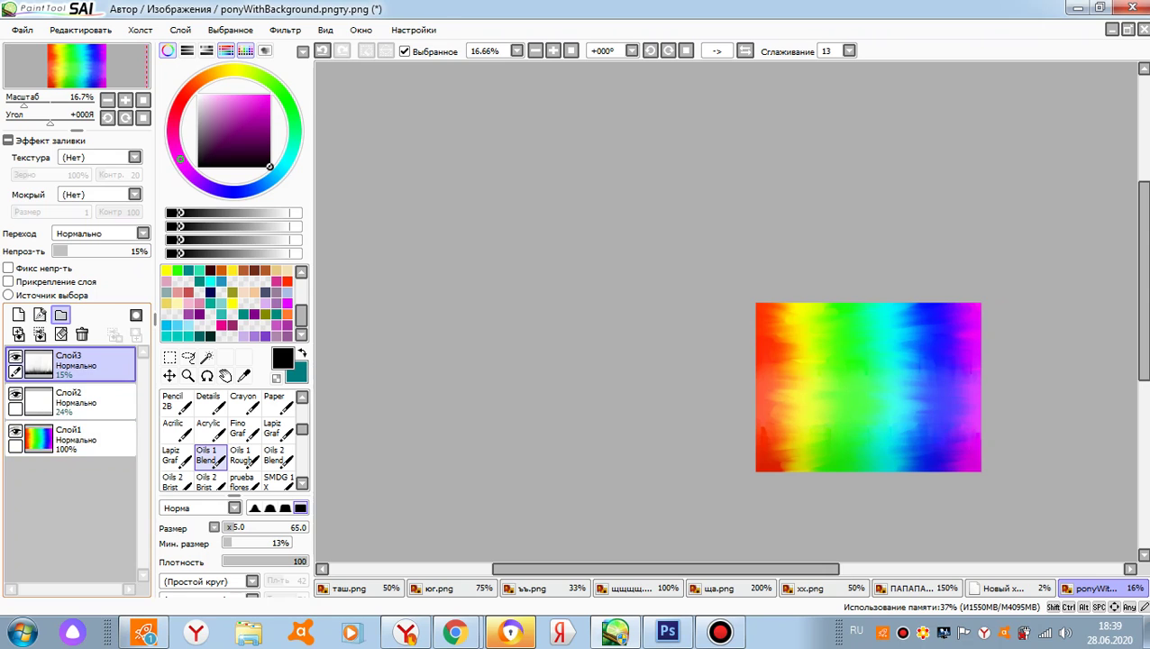
{"action": "left_click", "coordinate": [40, 333]}
{"action": "left_click", "coordinate": [39, 333]}
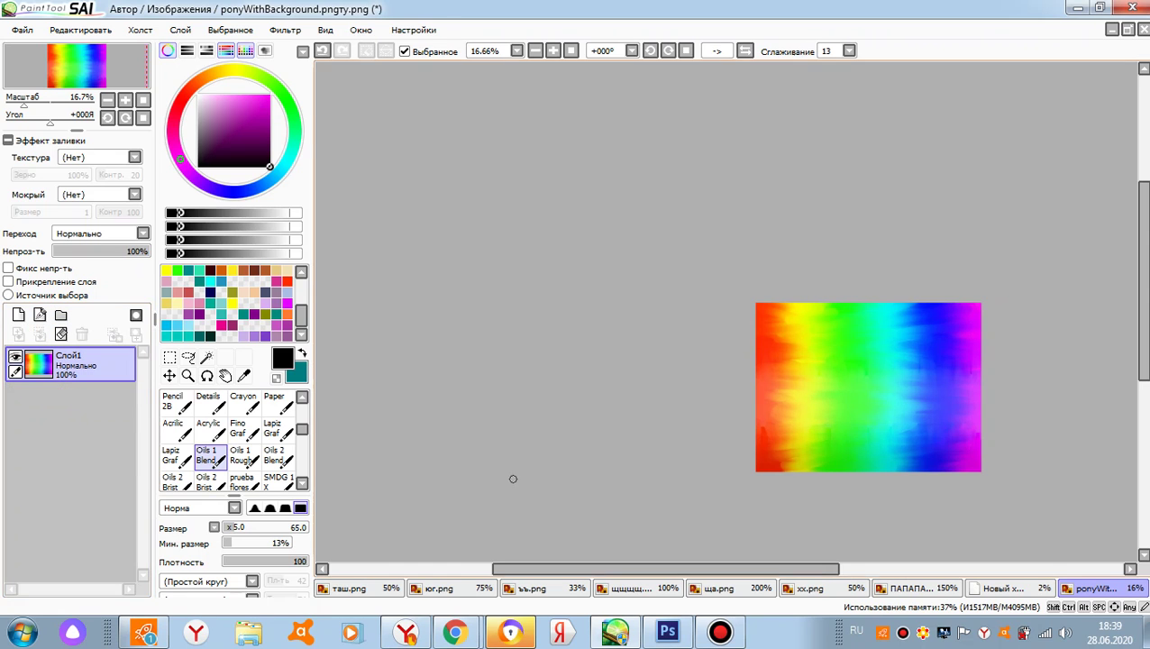
- Try to smear the merged picture's lower yellow-green area with long vertical Oils 1 Blend strokes, and undo those strokes
{"action": "scroll", "coordinate": [842, 496], "scroll_direction": "up", "scroll_amount": 6}
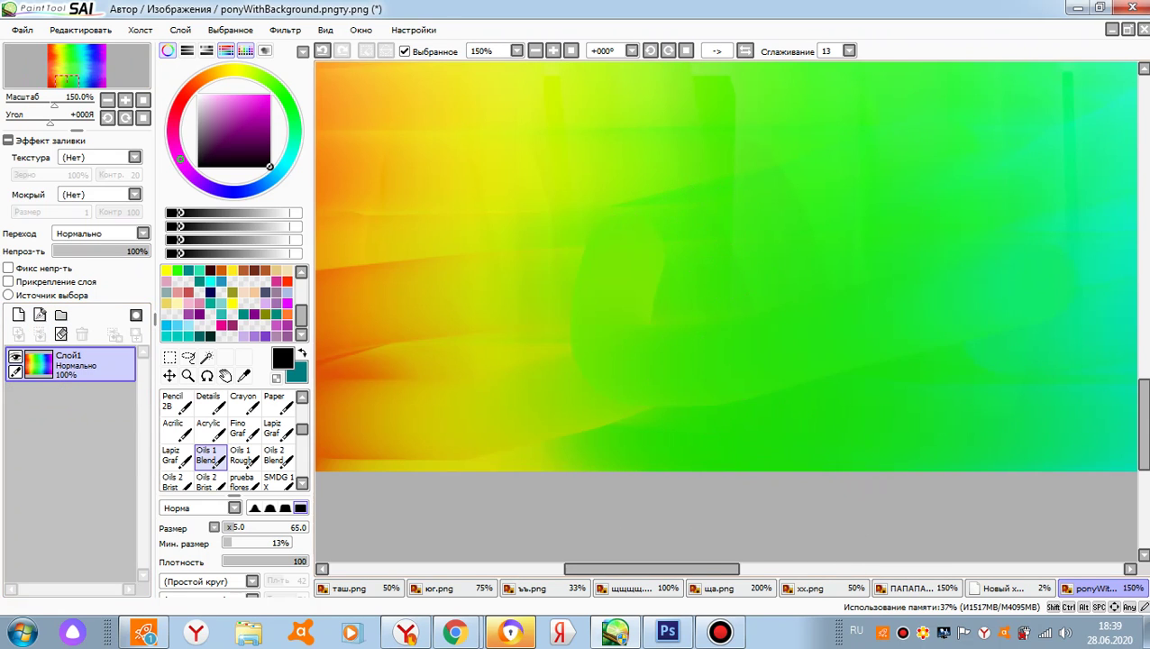
{"action": "left_click_drag", "start_coordinate": [875, 76], "coordinate": [834, 464]}
{"action": "left_click_drag", "start_coordinate": [676, 77], "coordinate": [695, 459]}
{"action": "left_click_drag", "start_coordinate": [583, 90], "coordinate": [568, 459]}
{"action": "left_click_drag", "start_coordinate": [523, 76], "coordinate": [491, 464]}
{"action": "left_click_drag", "start_coordinate": [407, 77], "coordinate": [317, 455]}
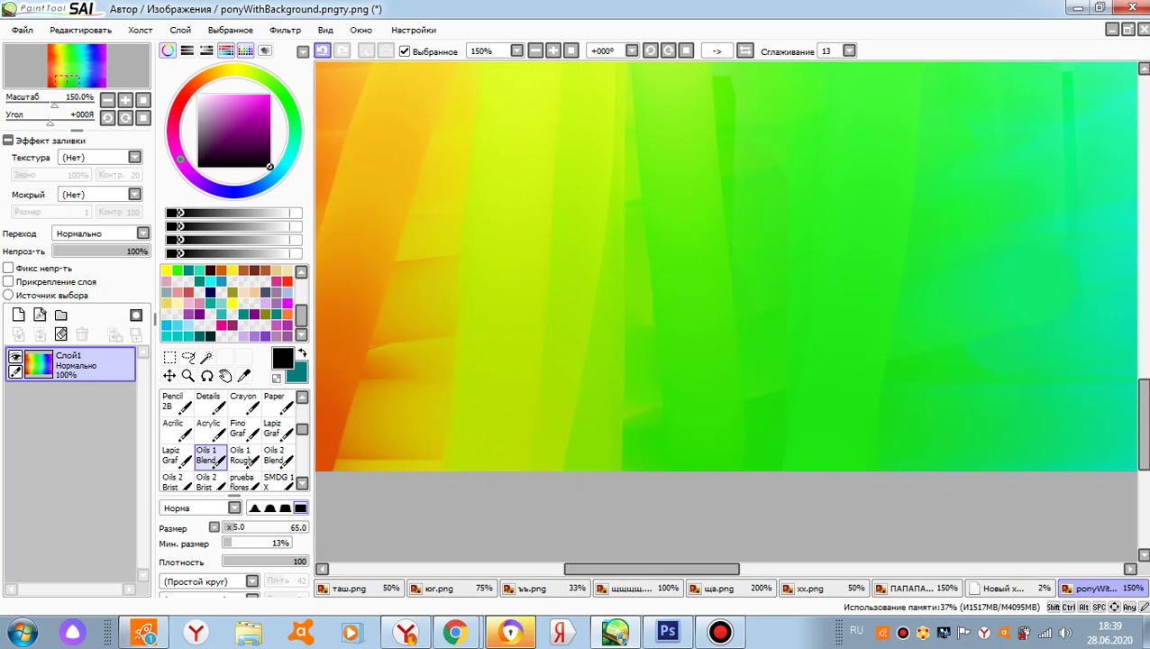
{"action": "left_click", "coordinate": [321, 50]}
{"action": "left_click", "coordinate": [322, 51]}
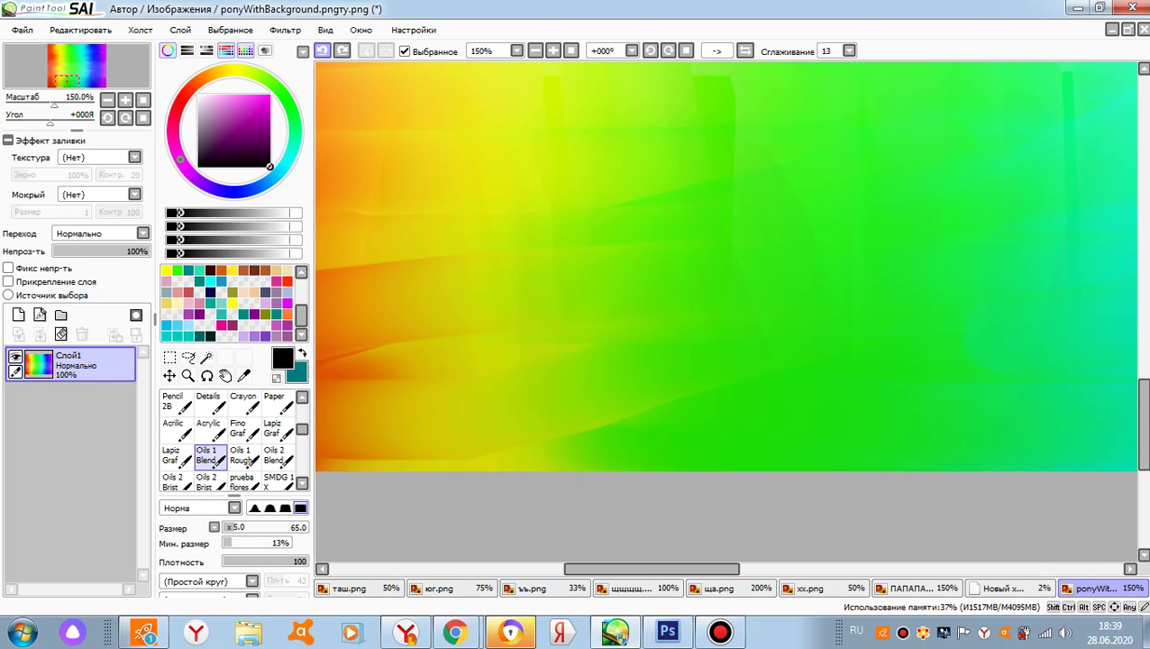
{"action": "left_click", "coordinate": [322, 50]}
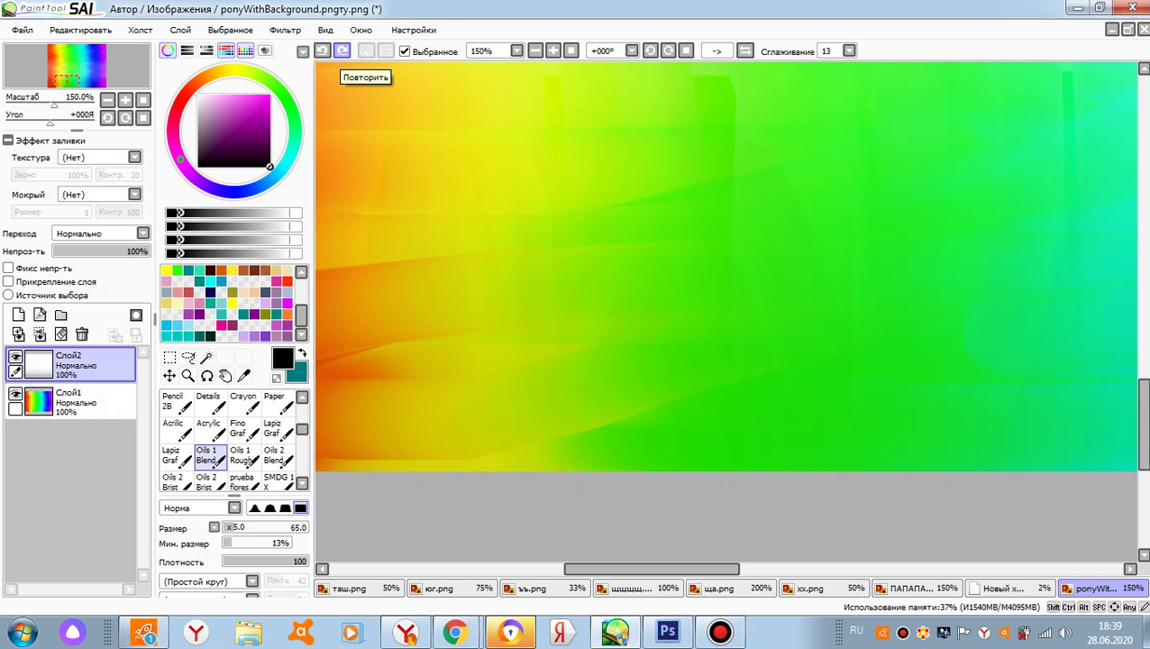
{"action": "left_click", "coordinate": [322, 51]}
{"action": "scroll", "coordinate": [596, 373], "scroll_direction": "down", "scroll_amount": 7}
{"action": "scroll", "coordinate": [596, 372], "scroll_direction": "up", "scroll_amount": 3}
{"action": "scroll", "coordinate": [597, 372], "scroll_direction": "down", "scroll_amount": 3}
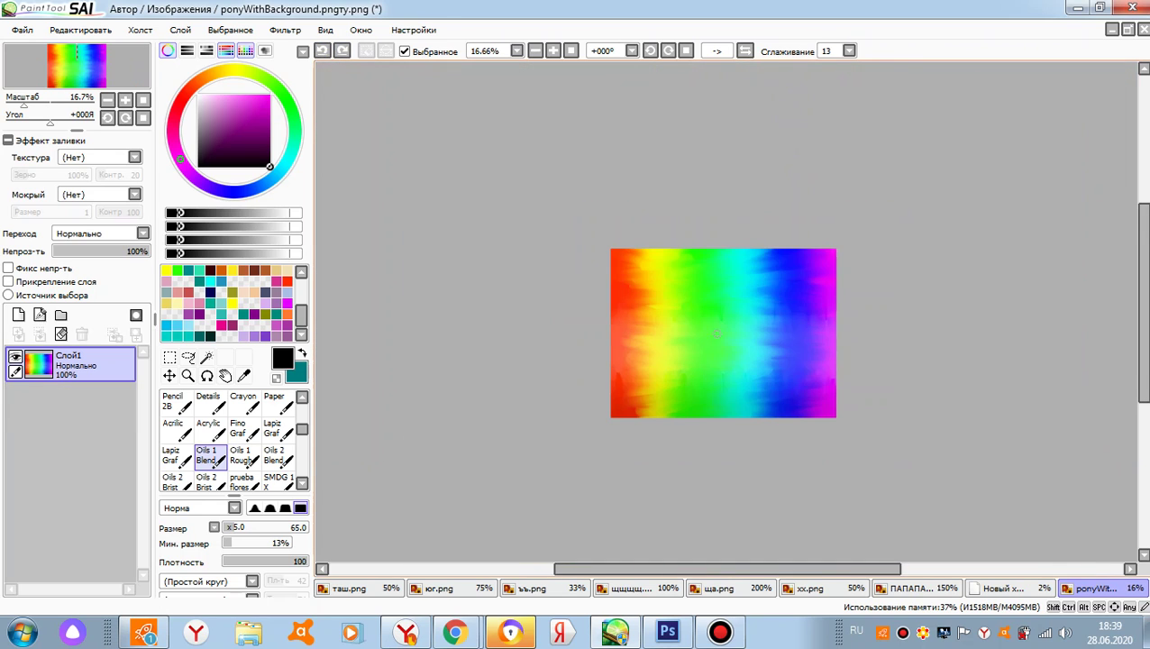
{"action": "scroll", "coordinate": [606, 211], "scroll_direction": "up", "scroll_amount": 5}
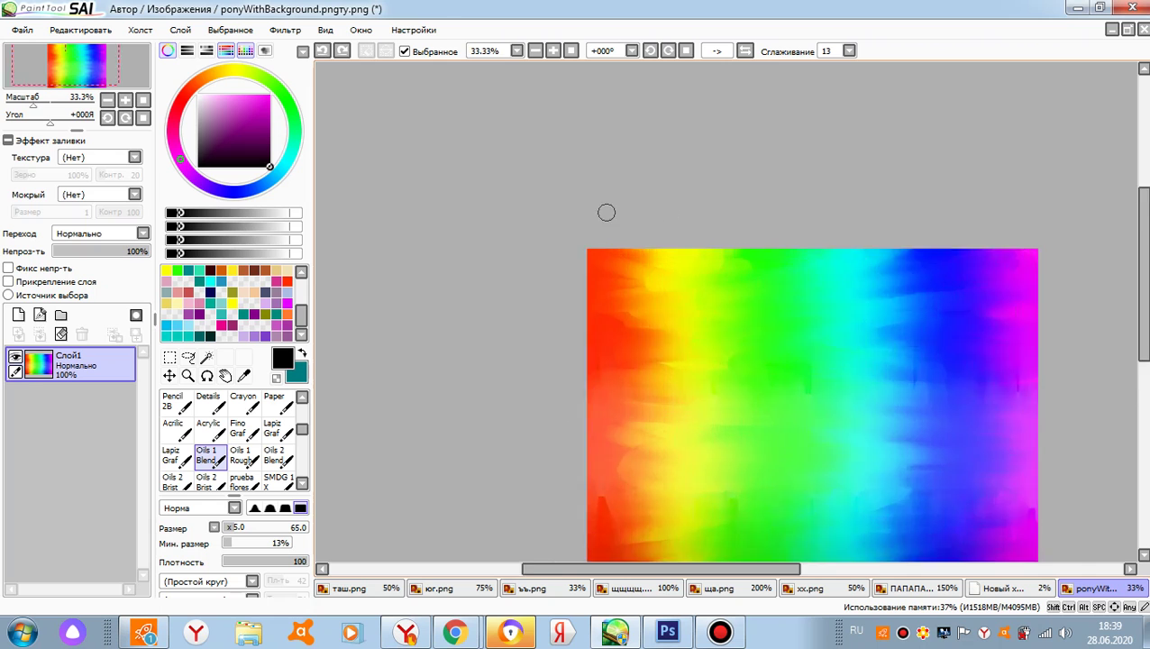
- Examine the merged rainbow picture's blended brush texture up close and as a whole, including its lower green and blue areas
{"action": "scroll", "coordinate": [752, 457], "scroll_direction": "down", "scroll_amount": 4}
{"action": "scroll", "coordinate": [750, 383], "scroll_direction": "up", "scroll_amount": 5}
{"action": "scroll", "coordinate": [749, 382], "scroll_direction": "down", "scroll_amount": 3}
{"action": "scroll", "coordinate": [608, 210], "scroll_direction": "up", "scroll_amount": 3}
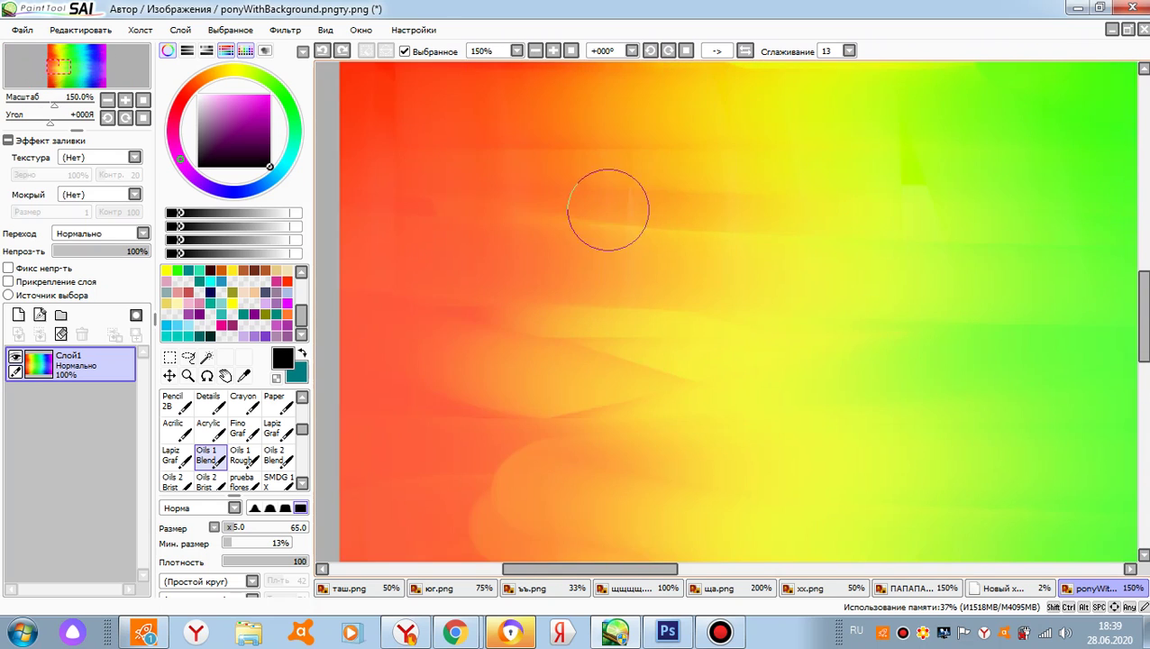
{"action": "scroll", "coordinate": [834, 247], "scroll_direction": "down", "scroll_amount": 3}
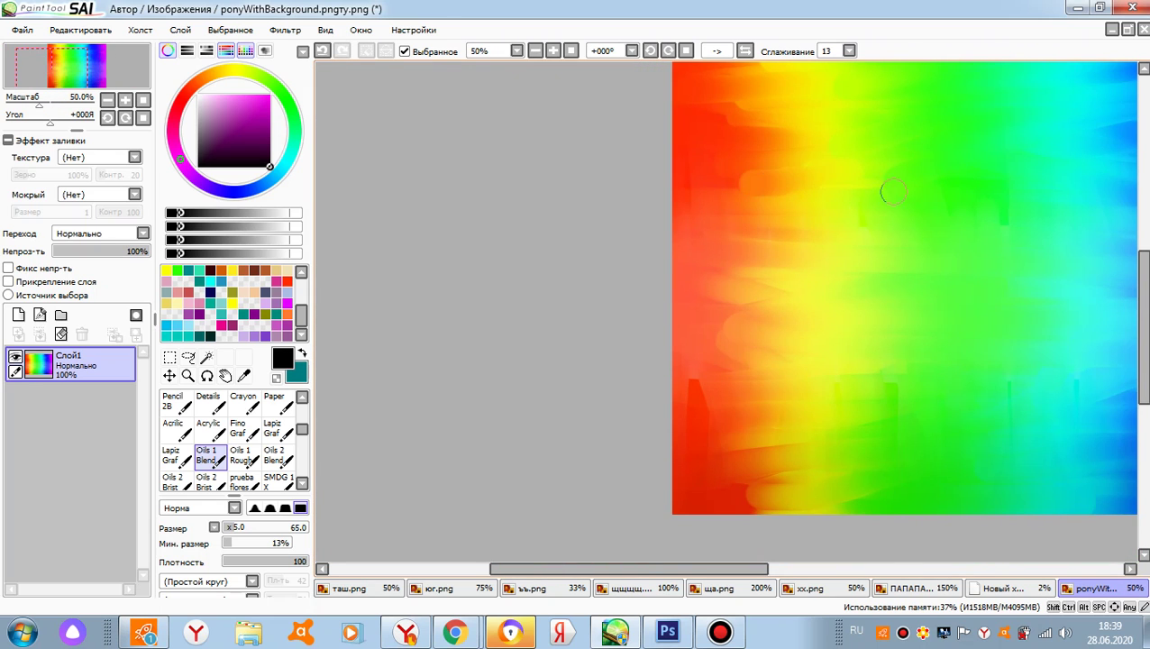
{"action": "scroll", "coordinate": [826, 167], "scroll_direction": "down", "scroll_amount": 6}
{"action": "scroll", "coordinate": [761, 398], "scroll_direction": "up", "scroll_amount": 2}
{"action": "scroll", "coordinate": [762, 399], "scroll_direction": "up", "scroll_amount": 9}
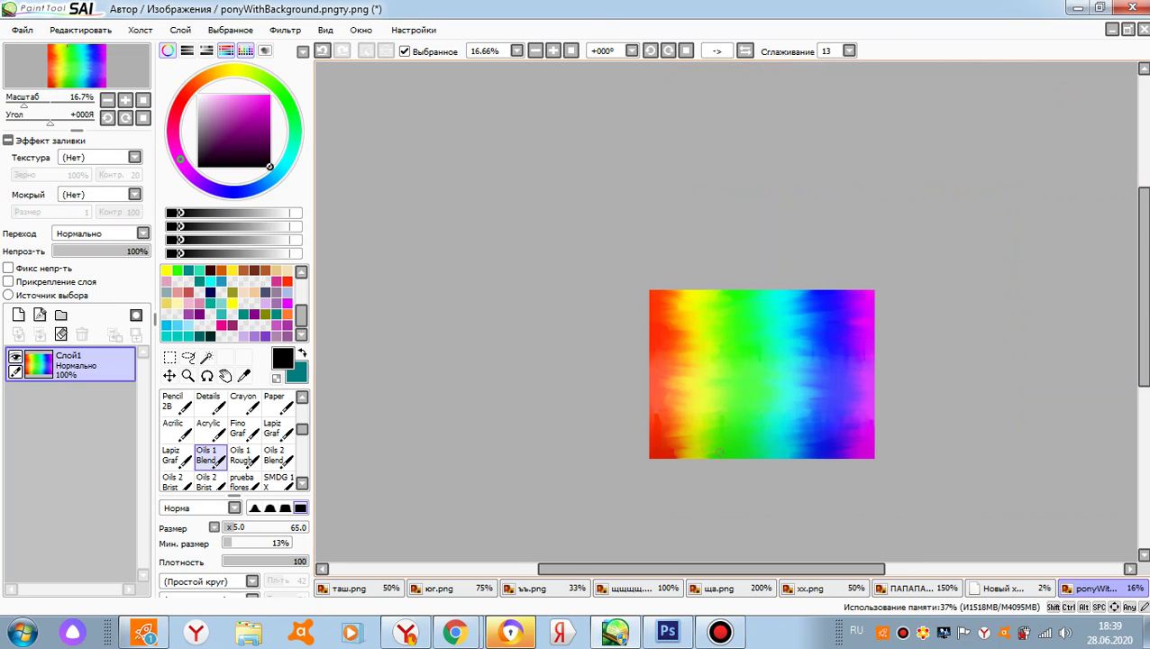
{"action": "scroll", "coordinate": [742, 482], "scroll_direction": "down", "scroll_amount": 6}
{"action": "scroll", "coordinate": [802, 401], "scroll_direction": "up", "scroll_amount": 8}
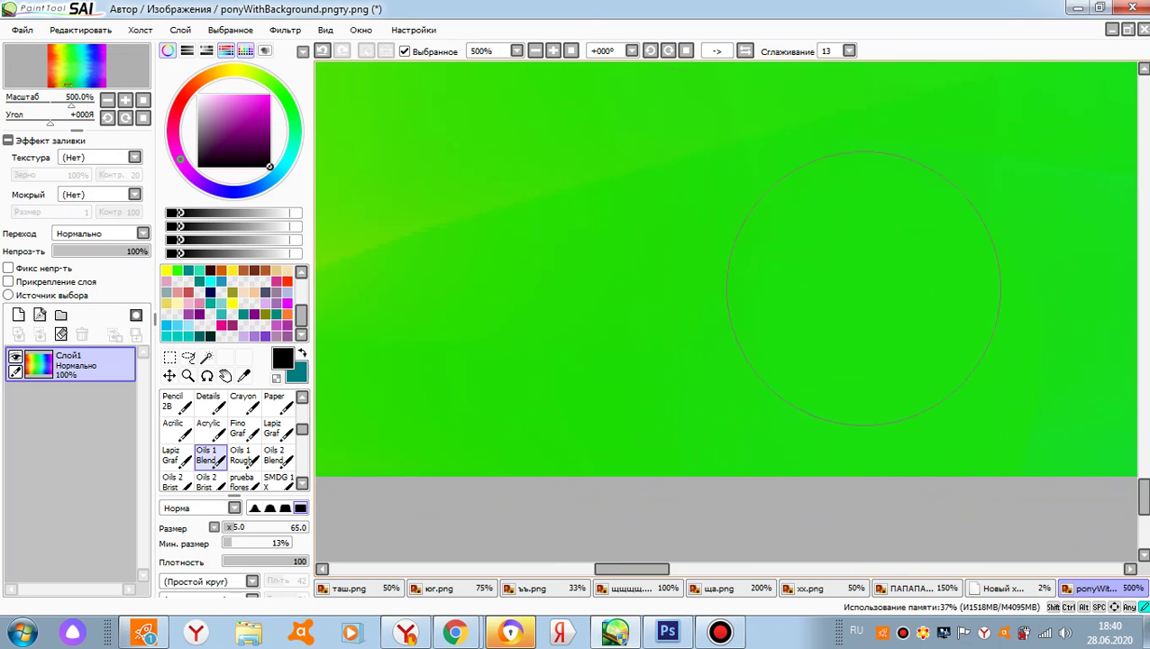
{"action": "scroll", "coordinate": [721, 451], "scroll_direction": "down", "scroll_amount": 3}
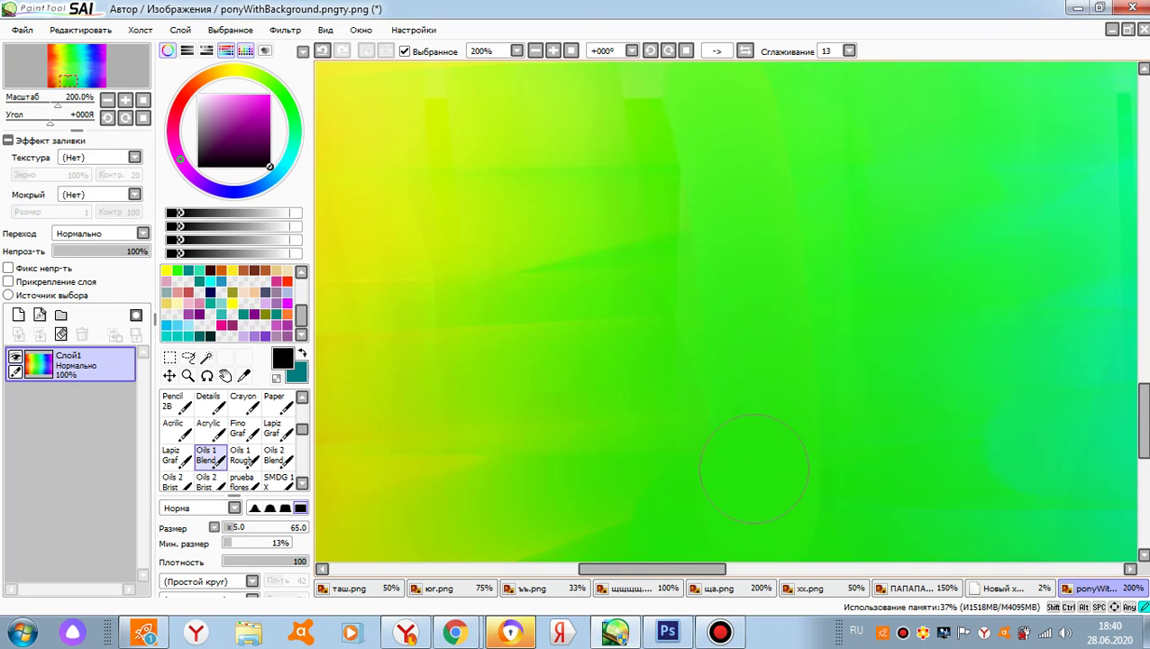
{"action": "scroll", "coordinate": [753, 468], "scroll_direction": "down", "scroll_amount": 4}
{"action": "scroll", "coordinate": [640, 336], "scroll_direction": "up", "scroll_amount": 7}
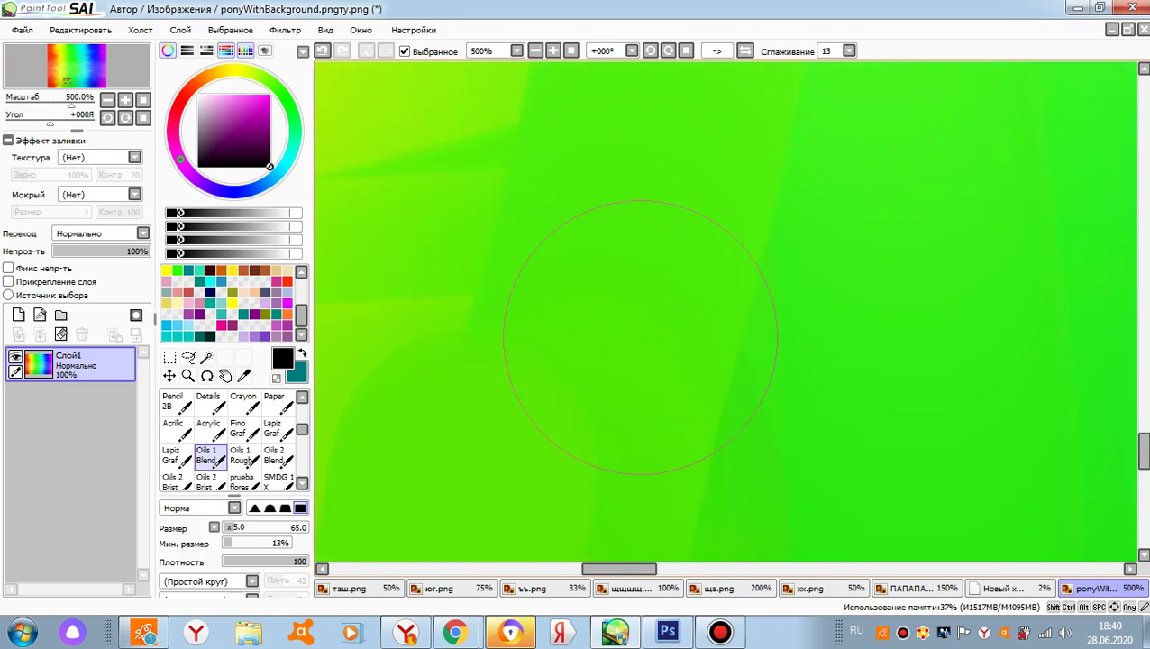
{"action": "scroll", "coordinate": [640, 336], "scroll_direction": "down", "scroll_amount": 6}
{"action": "scroll", "coordinate": [721, 333], "scroll_direction": "up", "scroll_amount": 4}
{"action": "scroll", "coordinate": [759, 331], "scroll_direction": "down", "scroll_amount": 4}
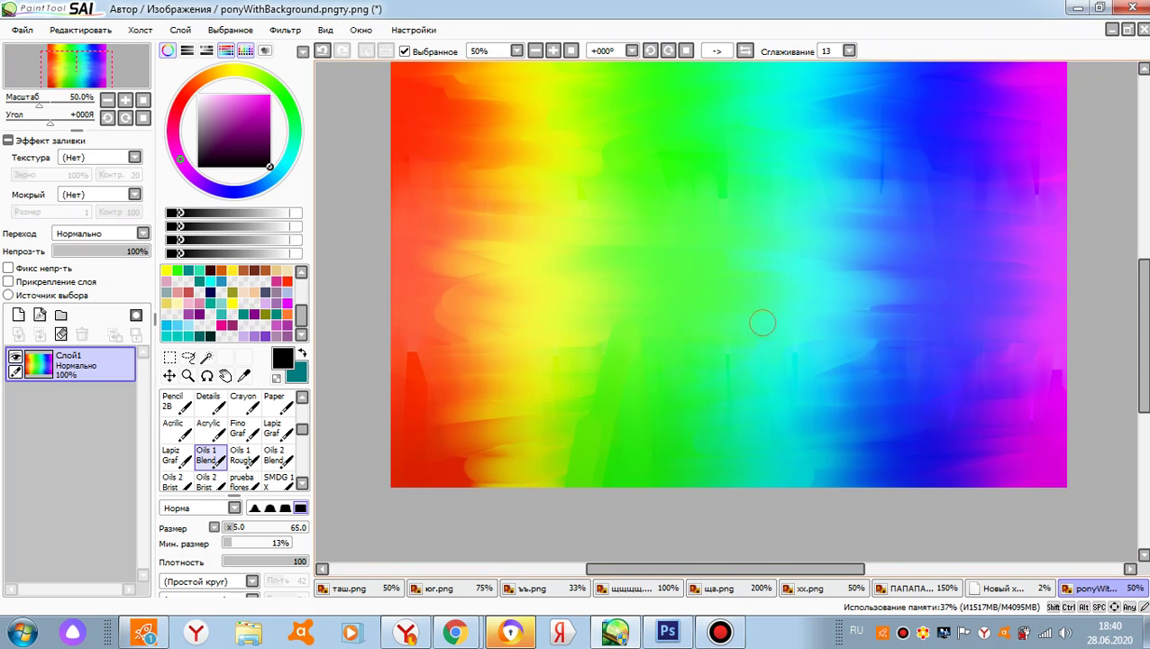
{"action": "scroll", "coordinate": [524, 249], "scroll_direction": "down", "scroll_amount": 2}
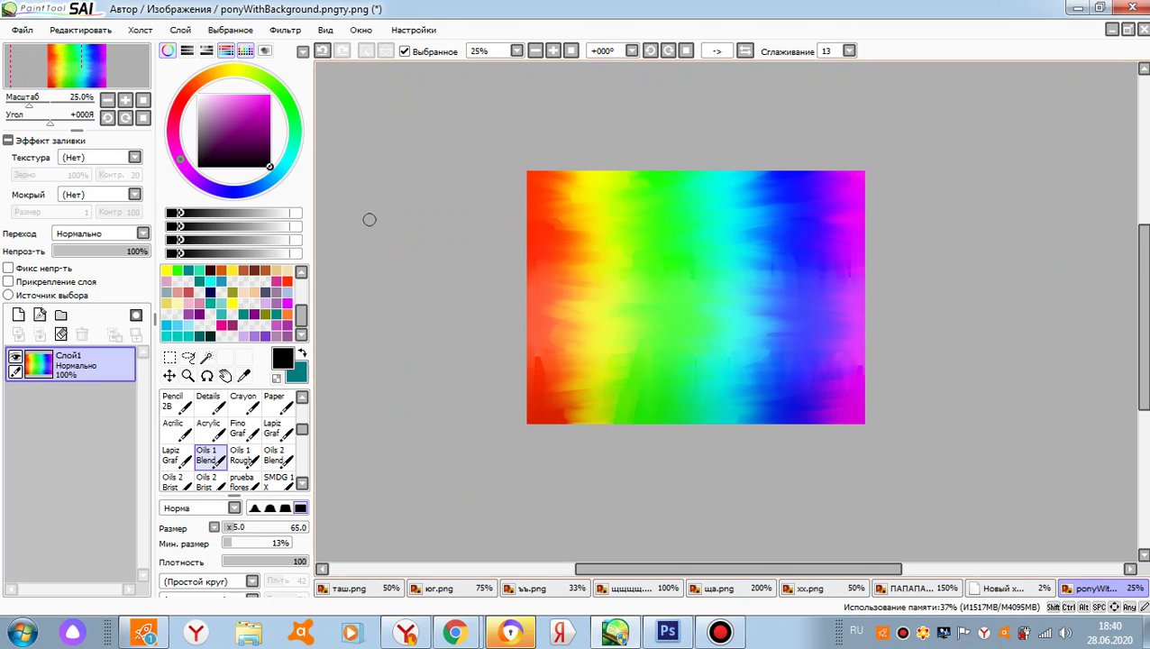
{"action": "scroll", "coordinate": [784, 294], "scroll_direction": "up", "scroll_amount": 2}
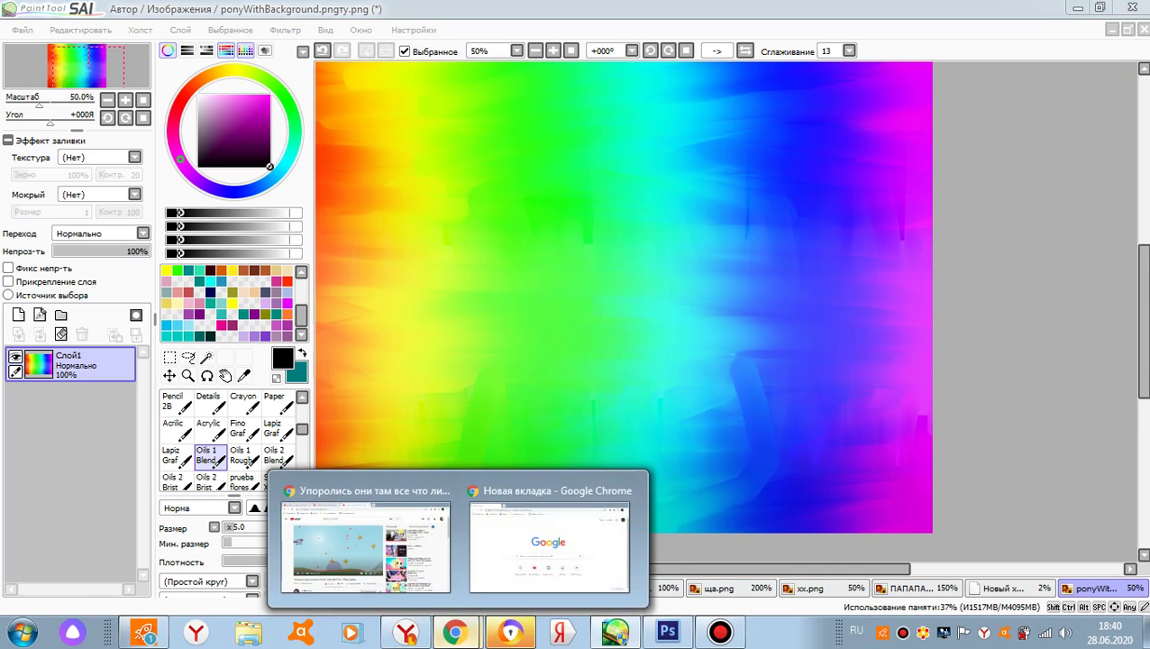
{"action": "scroll", "coordinate": [669, 359], "scroll_direction": "down", "scroll_amount": 7}
{"action": "scroll", "coordinate": [668, 362], "scroll_direction": "up", "scroll_amount": 6}
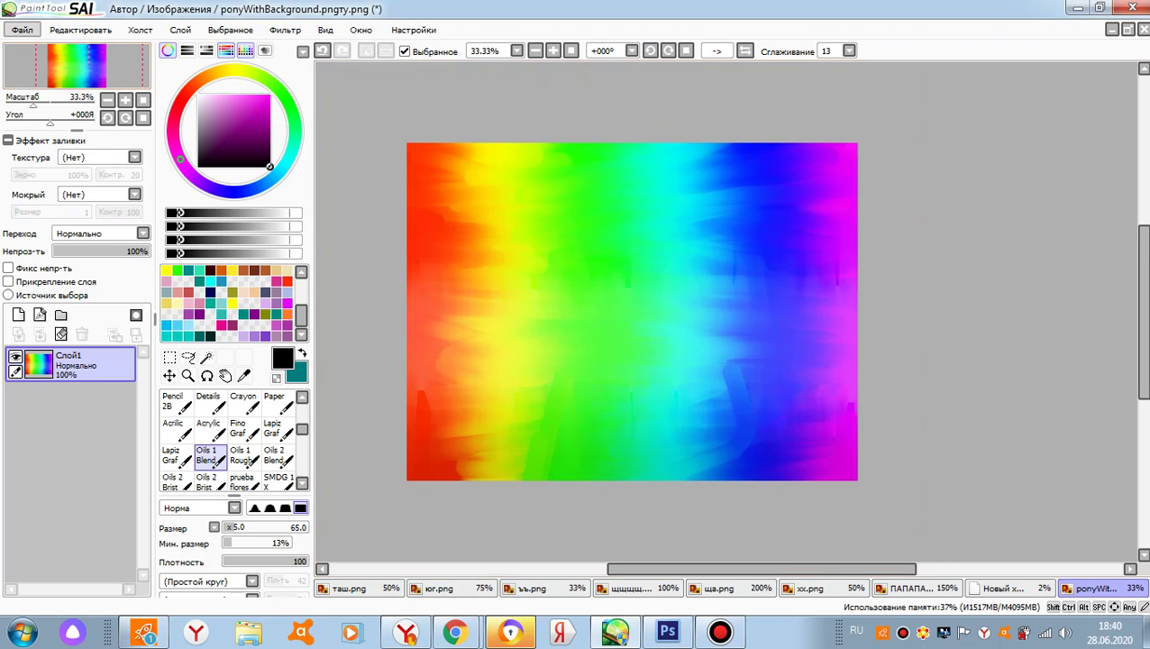
- Create a new blank canvas of 1600 x 1200 pixels at 72 pixel/inch
{"action": "left_click", "coordinate": [21, 30]}
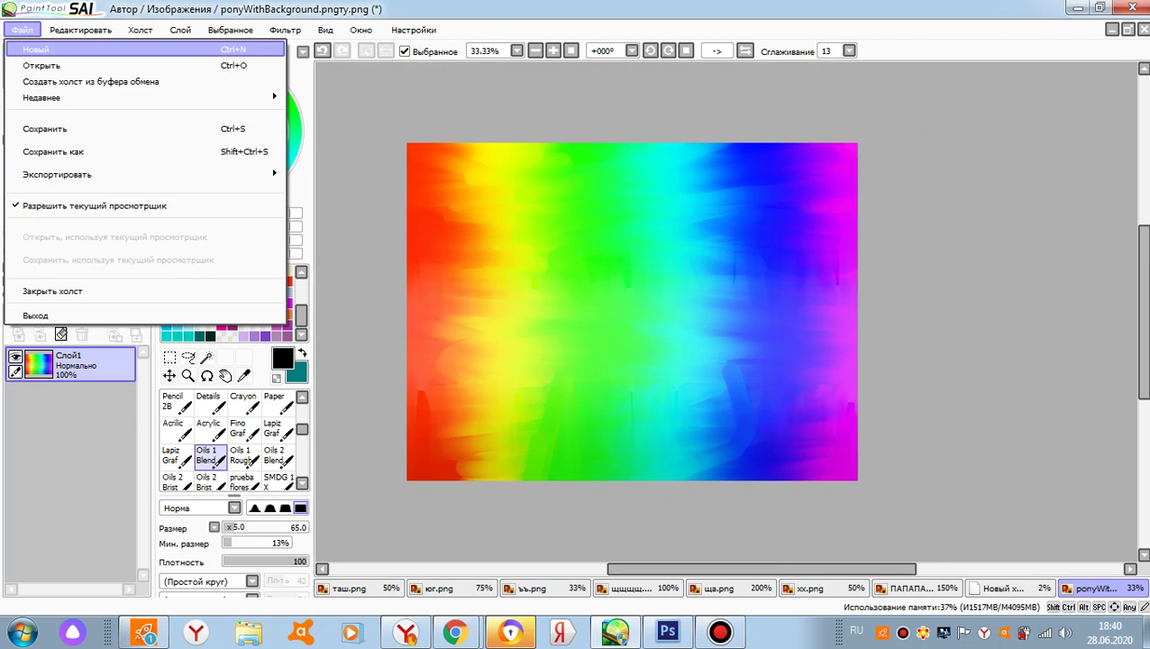
{"action": "left_click", "coordinate": [36, 49]}
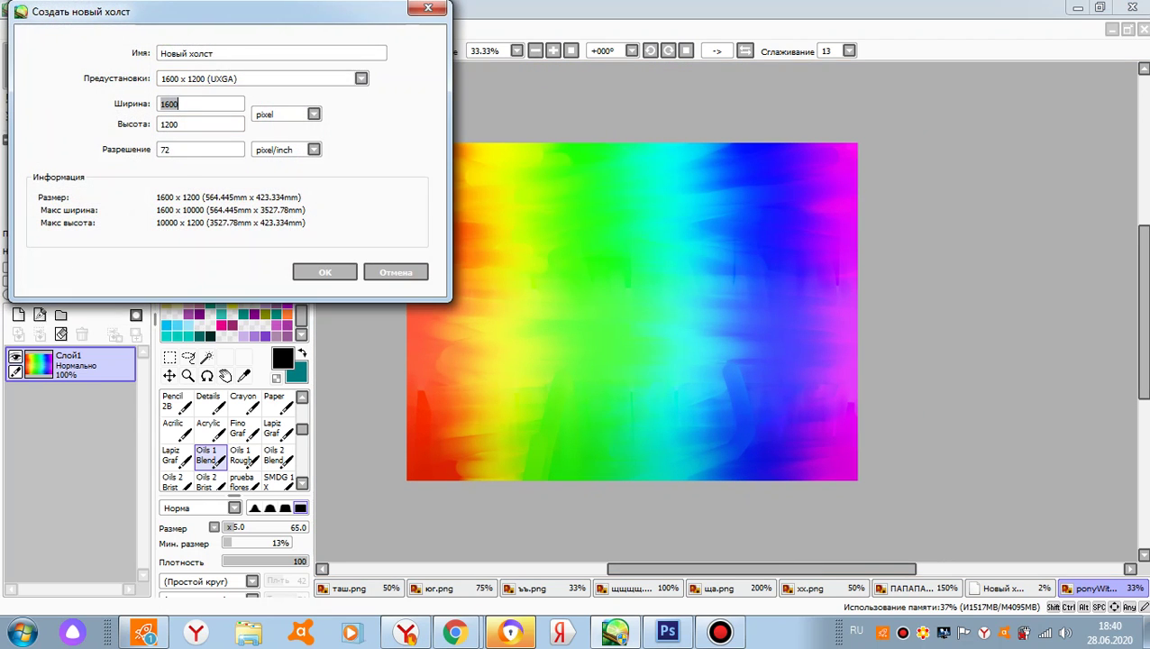
{"action": "left_click", "coordinate": [200, 124]}
{"action": "key", "text": "Return"}
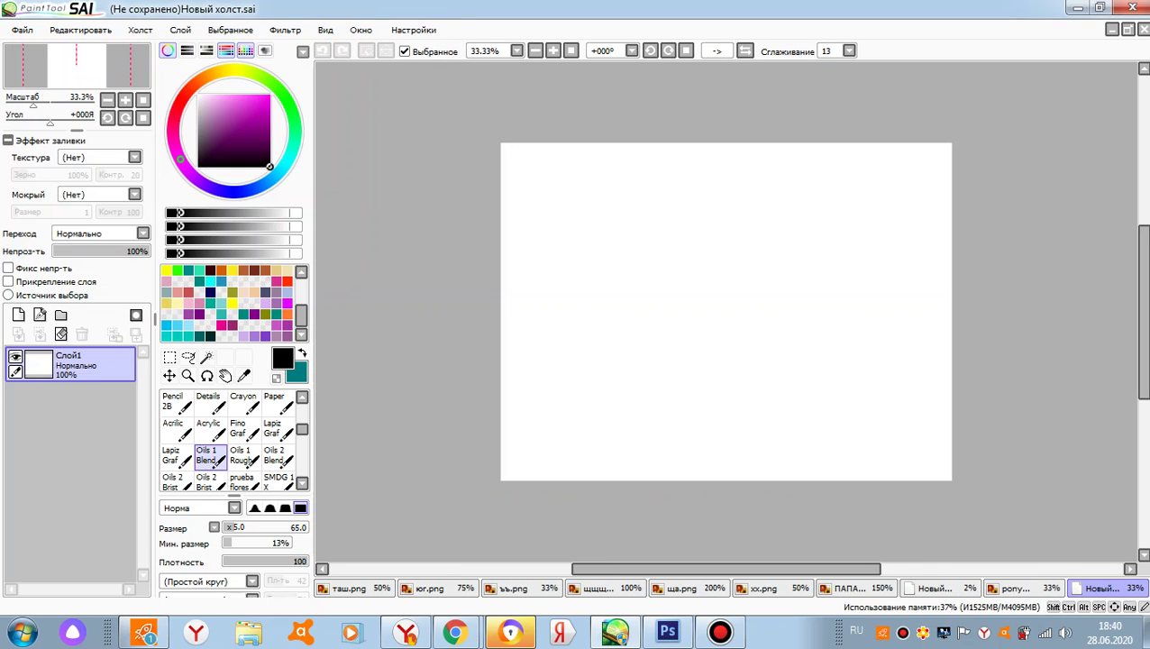
- Try magenta, bright green and dark green as the brush colour
{"action": "left_click_drag", "start_coordinate": [261, 118], "coordinate": [269, 94]}
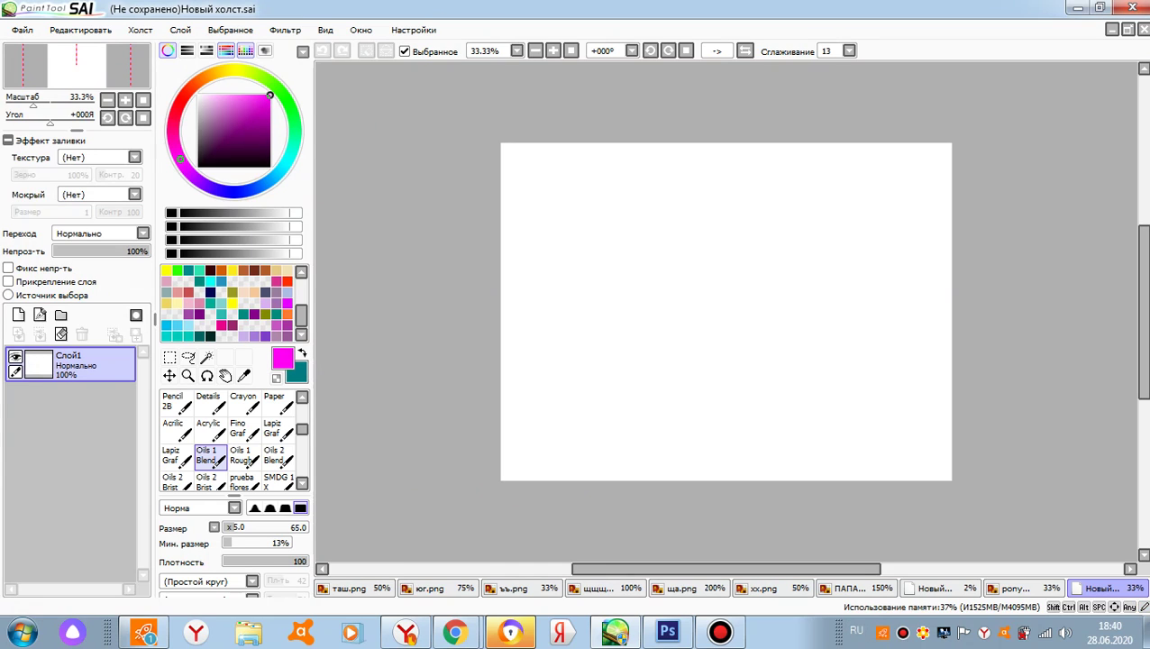
{"action": "left_click", "coordinate": [288, 103]}
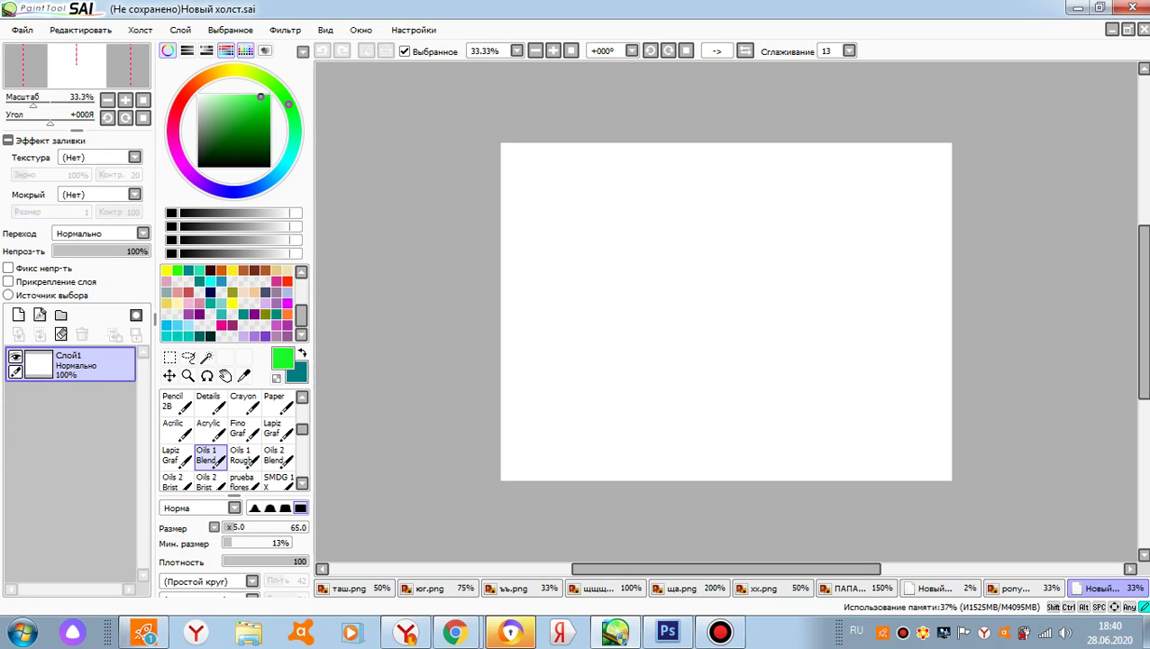
{"action": "mouse_move", "coordinate": [247, 105]}
{"action": "left_mouse_down"}
{"action": "mouse_move", "coordinate": [225, 123]}
{"action": "mouse_move", "coordinate": [232, 138]}
{"action": "left_mouse_up"}
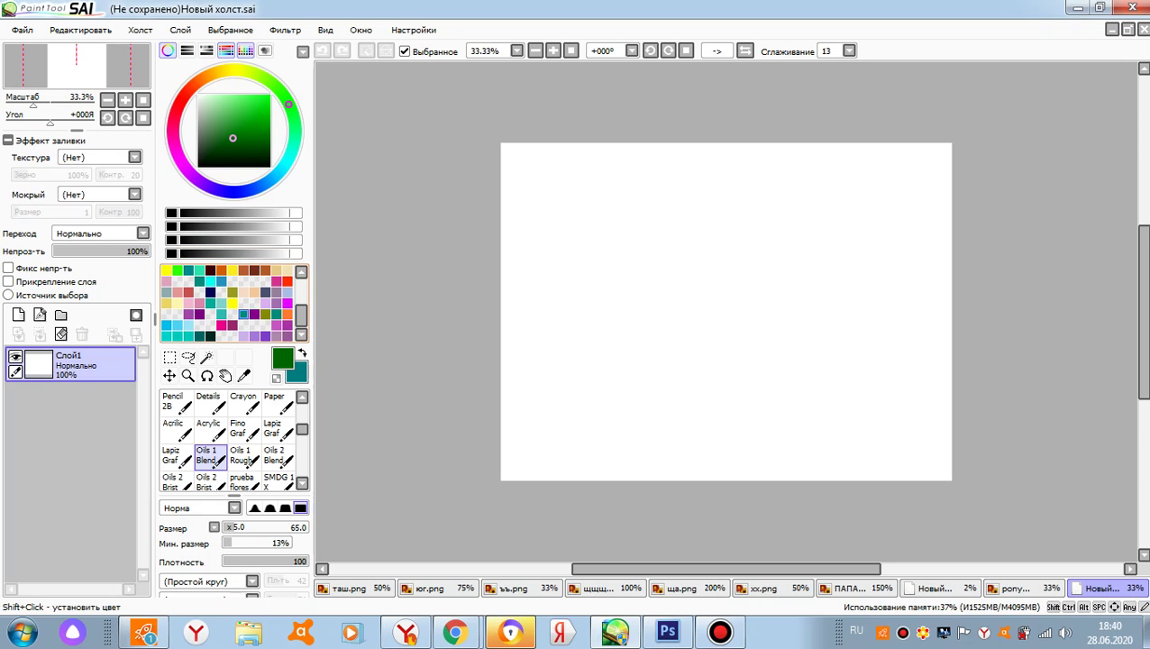
- Mix an olive colour by shifting the teal swatch's hue to yellow, and choose the Oils 1 Rough brush
{"action": "left_click", "coordinate": [243, 314]}
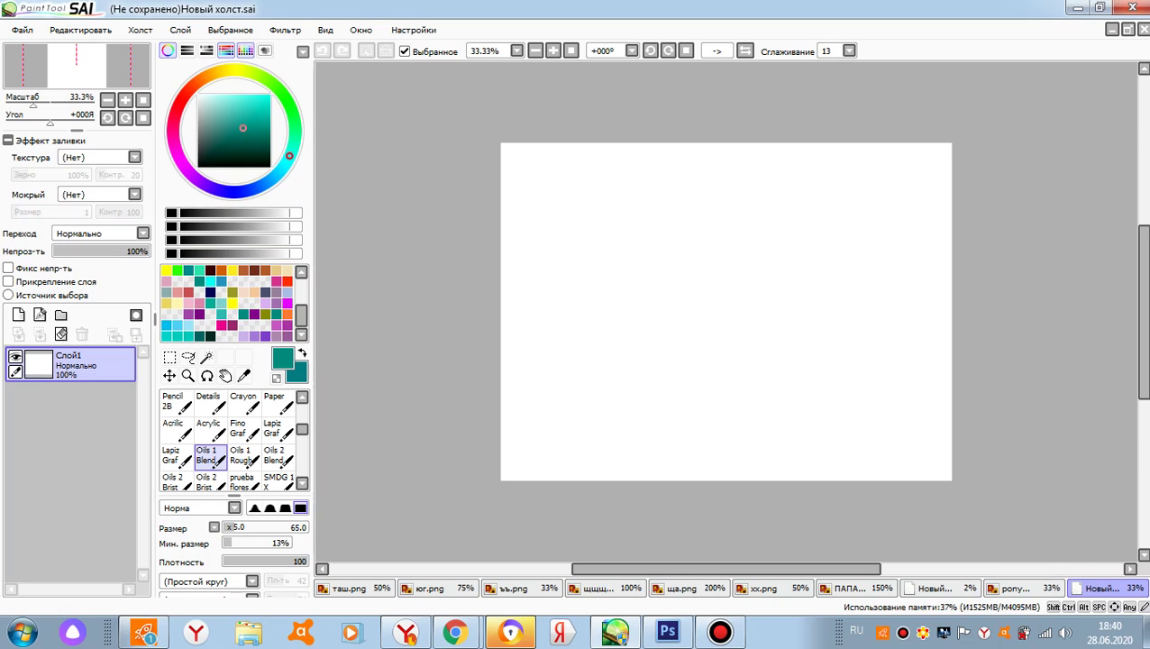
{"action": "mouse_move", "coordinate": [290, 155]}
{"action": "left_mouse_down"}
{"action": "mouse_move", "coordinate": [216, 185]}
{"action": "mouse_move", "coordinate": [184, 99]}
{"action": "mouse_move", "coordinate": [216, 185]}
{"action": "mouse_move", "coordinate": [293, 118]}
{"action": "mouse_move", "coordinate": [203, 179]}
{"action": "mouse_move", "coordinate": [183, 100]}
{"action": "mouse_move", "coordinate": [275, 172]}
{"action": "mouse_move", "coordinate": [181, 100]}
{"action": "mouse_move", "coordinate": [286, 162]}
{"action": "mouse_move", "coordinate": [174, 120]}
{"action": "mouse_move", "coordinate": [291, 149]}
{"action": "mouse_move", "coordinate": [181, 98]}
{"action": "mouse_move", "coordinate": [228, 191]}
{"action": "mouse_move", "coordinate": [285, 100]}
{"action": "mouse_move", "coordinate": [236, 70]}
{"action": "left_mouse_up"}
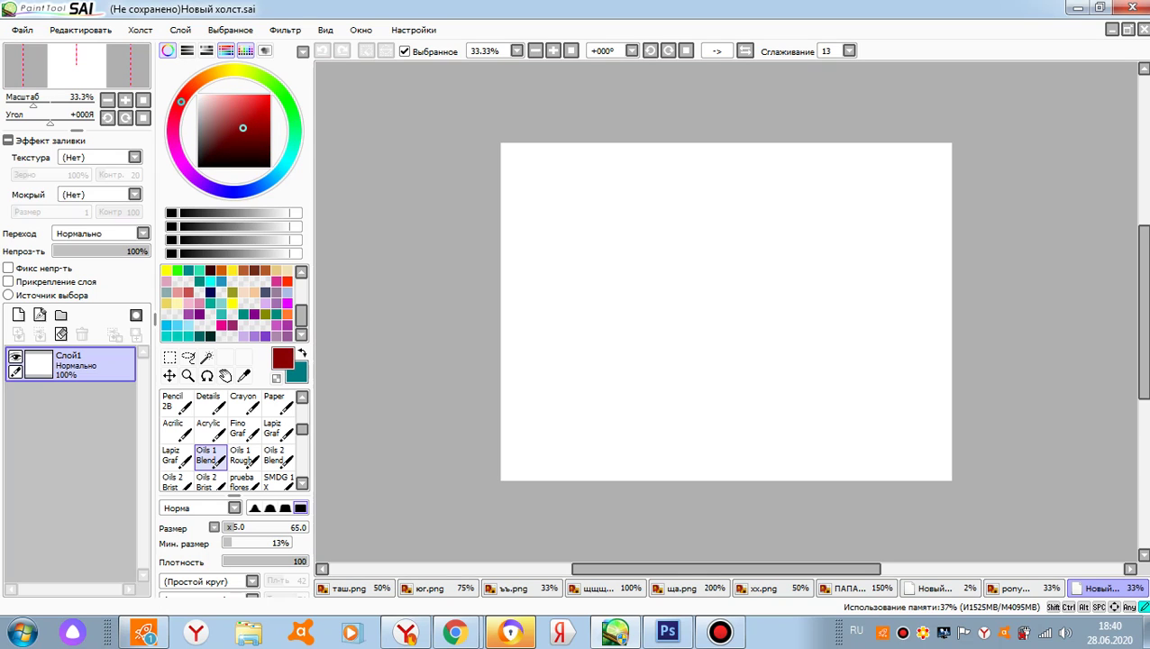
{"action": "key", "text": "Delete"}
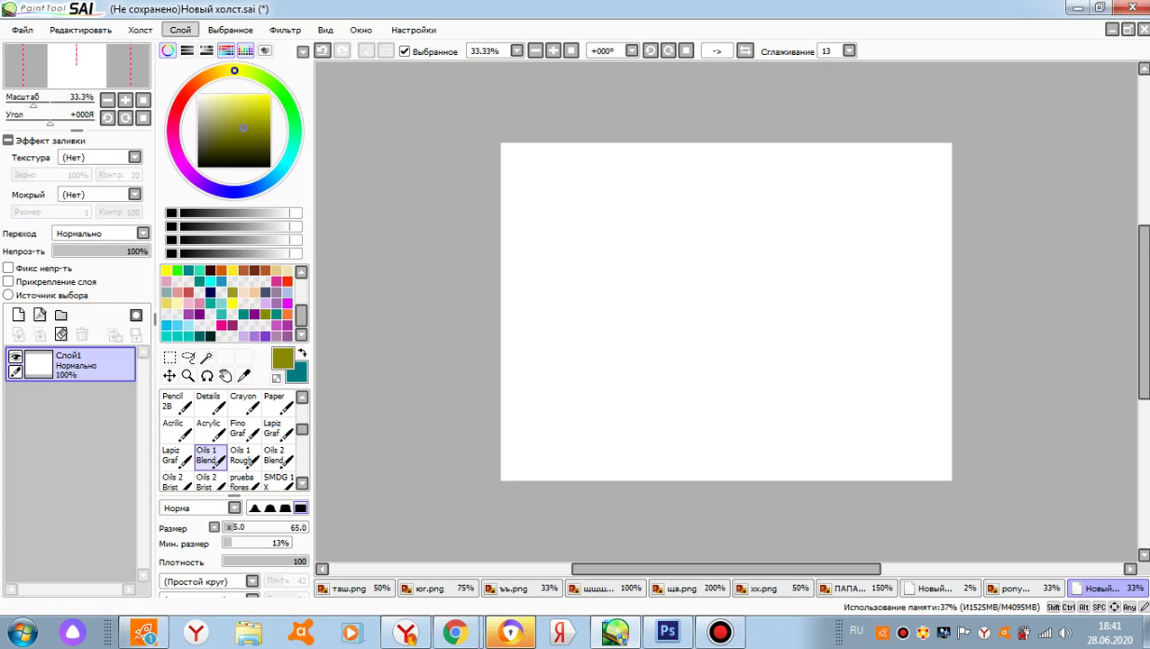
{"action": "left_click", "coordinate": [242, 455]}
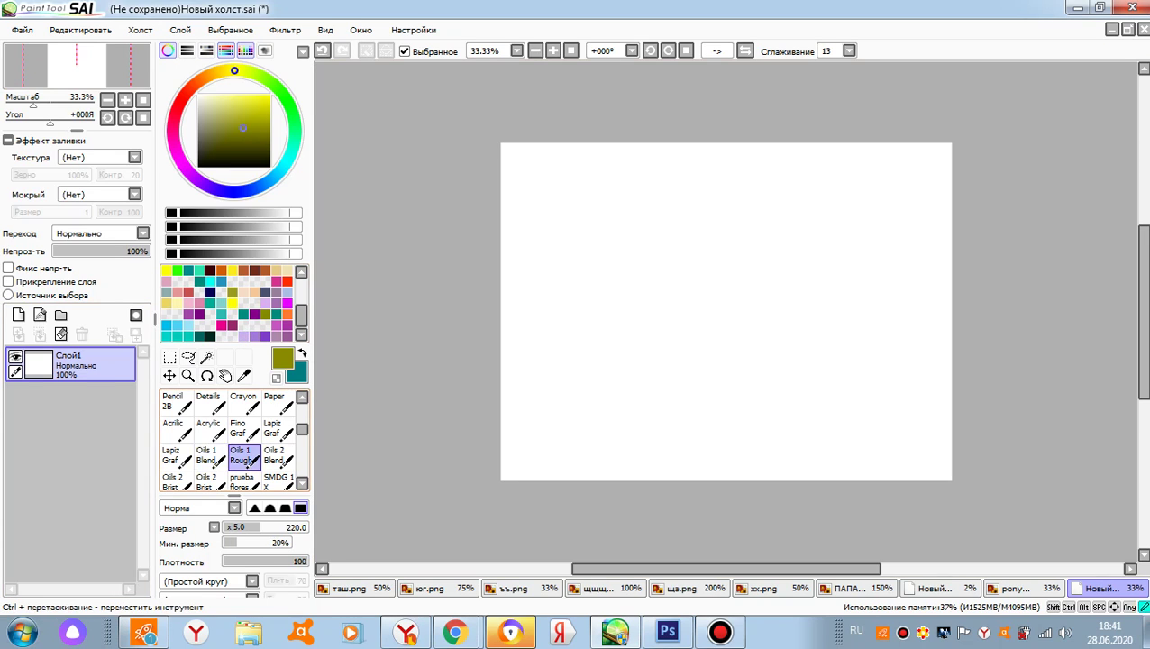
- Try one thick arched olive stroke at brush size 220 and undo it
{"action": "mouse_move", "coordinate": [641, 347]}
{"action": "left_mouse_down"}
{"action": "mouse_move", "coordinate": [788, 175]}
{"action": "mouse_move", "coordinate": [755, 482]}
{"action": "left_mouse_up"}
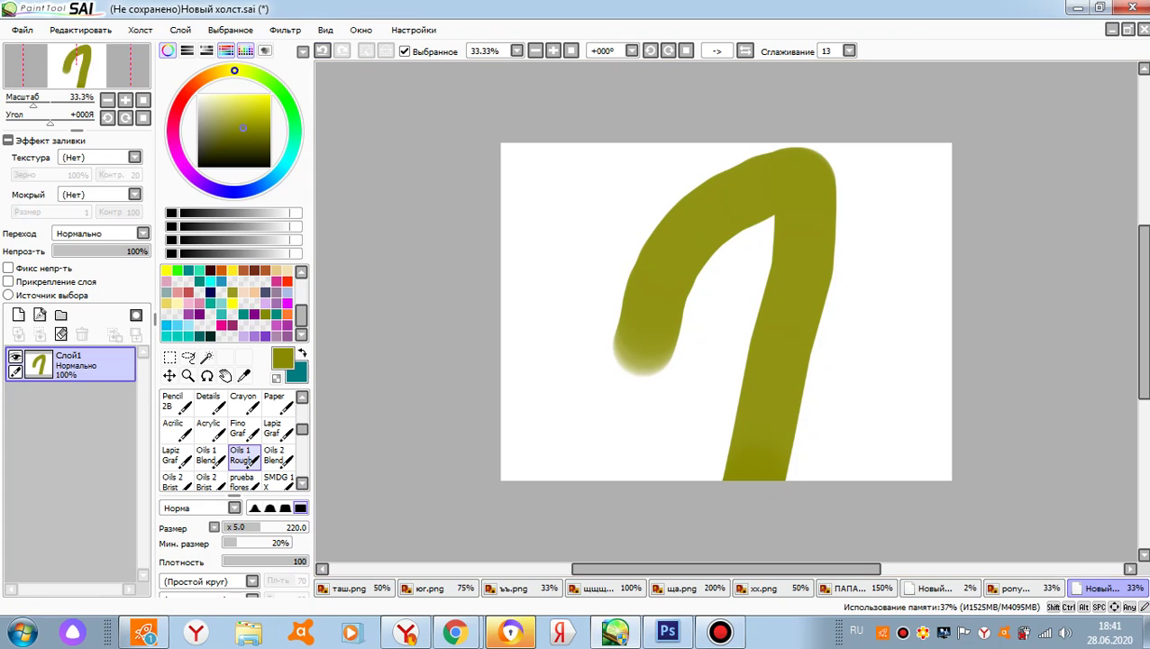
{"action": "key", "text": "ctrl+z"}
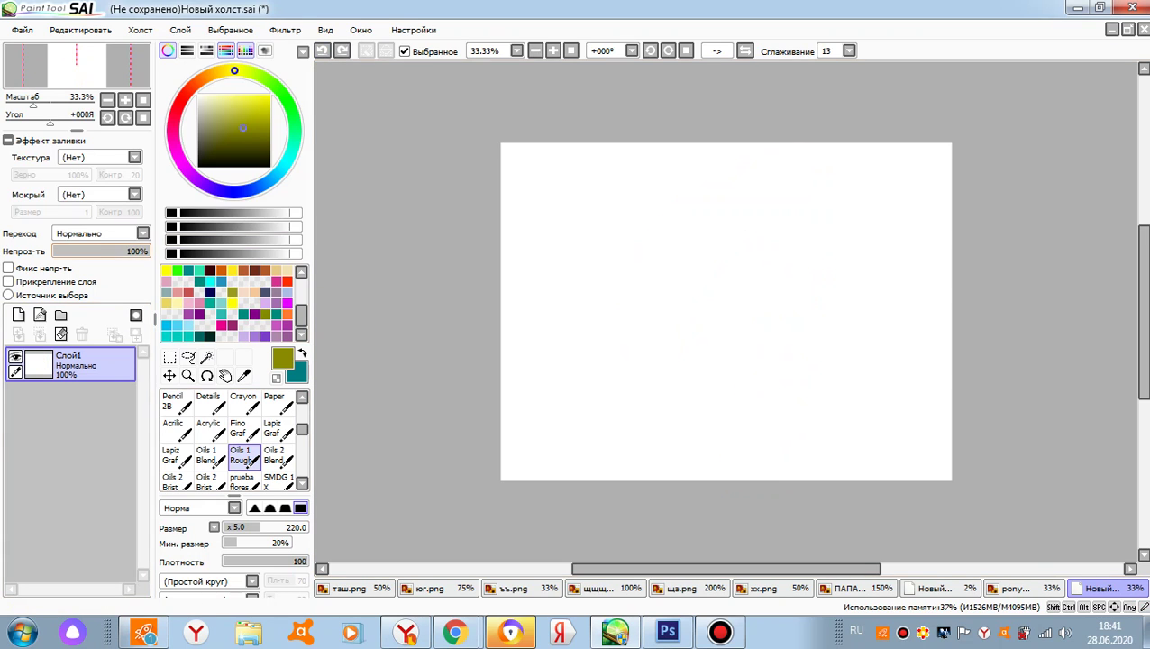
- Paint faint arched olive strokes at 3% layer opacity, raise the opacity to 40%, and return it to 3%
{"action": "mouse_move", "coordinate": [146, 251]}
{"action": "left_mouse_down"}
{"action": "mouse_move", "coordinate": [77, 251]}
{"action": "mouse_move", "coordinate": [86, 251]}
{"action": "left_mouse_up"}
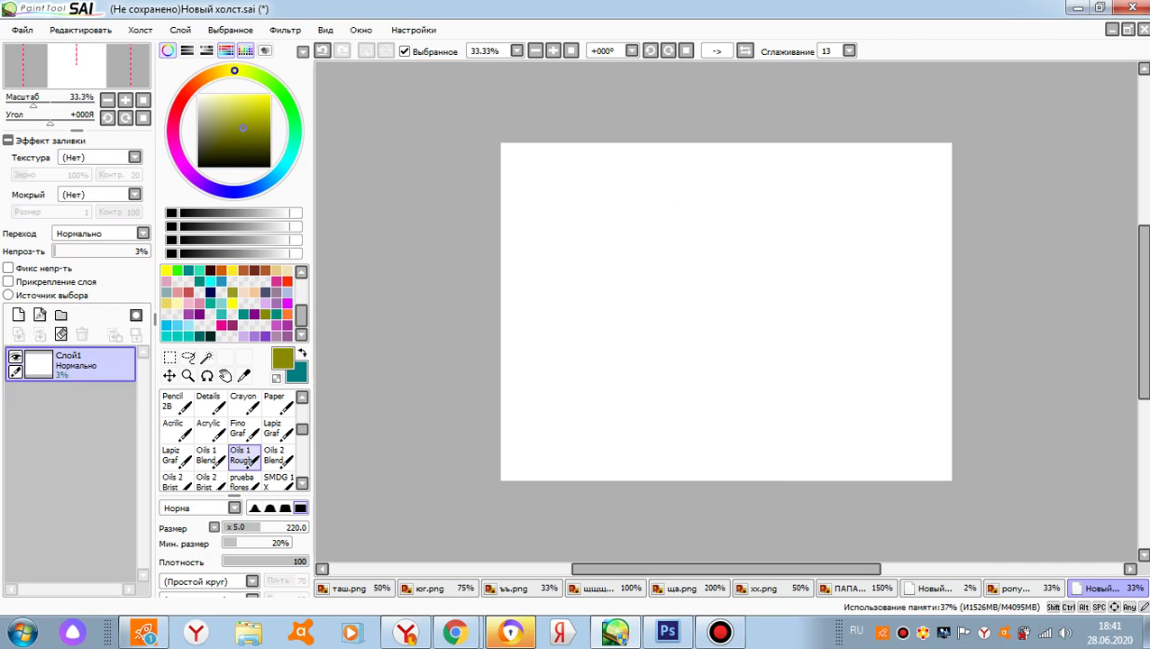
{"action": "mouse_move", "coordinate": [689, 335]}
{"action": "left_mouse_down"}
{"action": "mouse_move", "coordinate": [708, 300]}
{"action": "mouse_move", "coordinate": [755, 476]}
{"action": "left_mouse_up"}
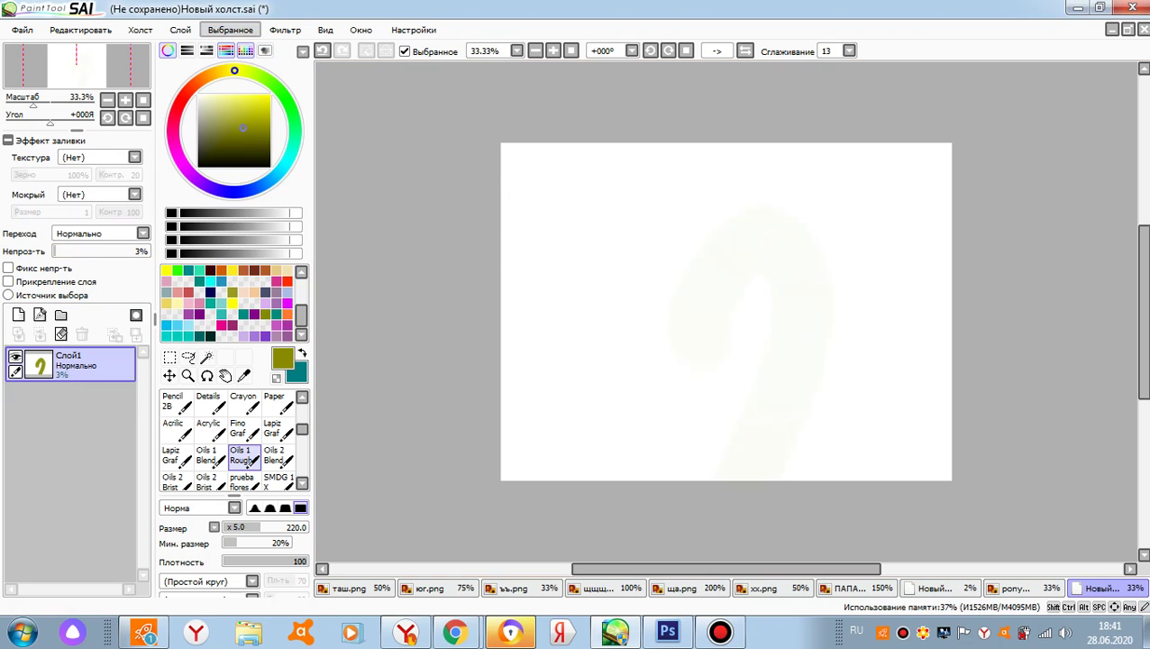
{"action": "mouse_move", "coordinate": [629, 403]}
{"action": "left_mouse_down"}
{"action": "mouse_move", "coordinate": [664, 377]}
{"action": "mouse_move", "coordinate": [642, 456]}
{"action": "left_mouse_up"}
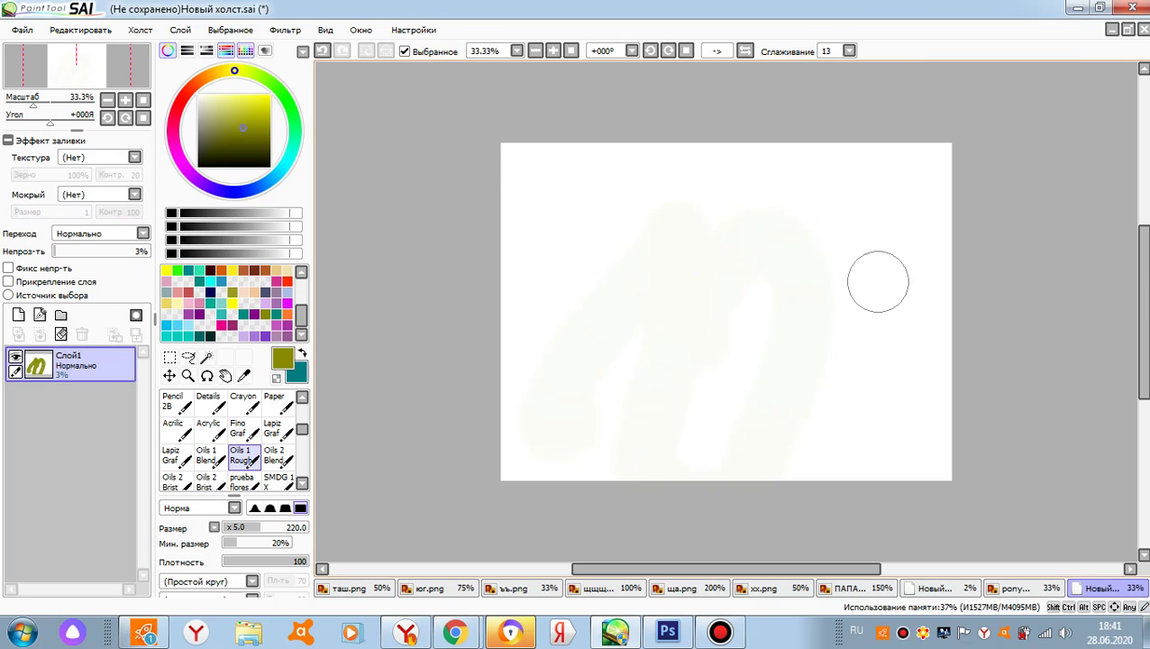
{"action": "left_click", "coordinate": [90, 250]}
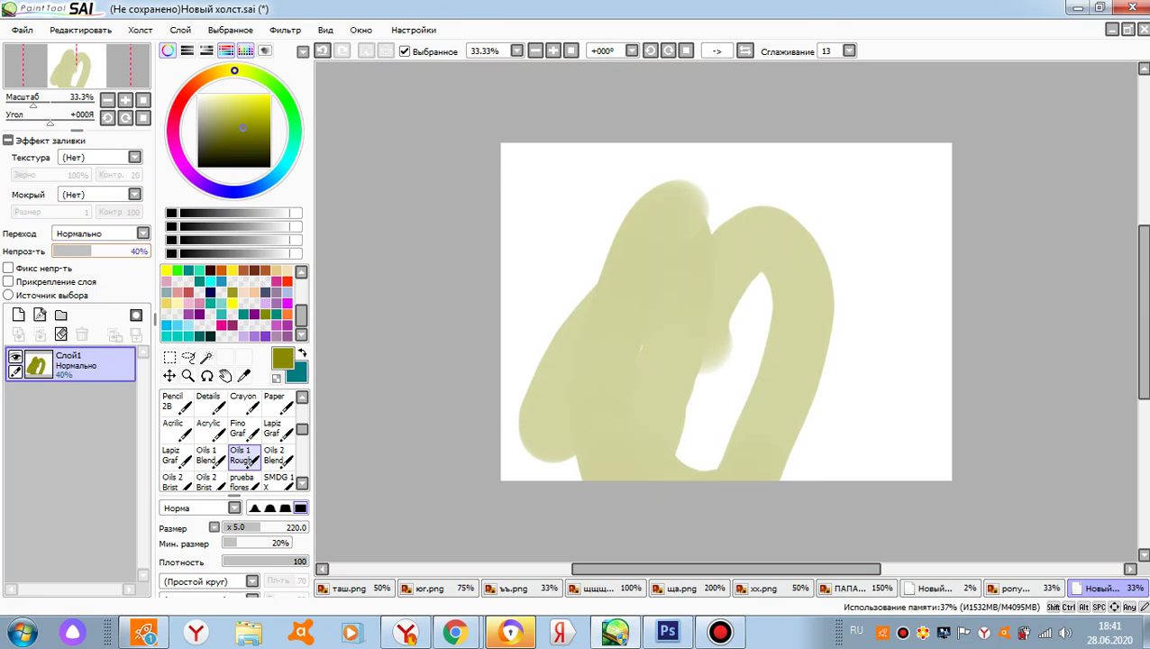
{"action": "mouse_move", "coordinate": [90, 250]}
{"action": "left_mouse_down"}
{"action": "mouse_move", "coordinate": [149, 251]}
{"action": "mouse_move", "coordinate": [55, 250]}
{"action": "left_mouse_up"}
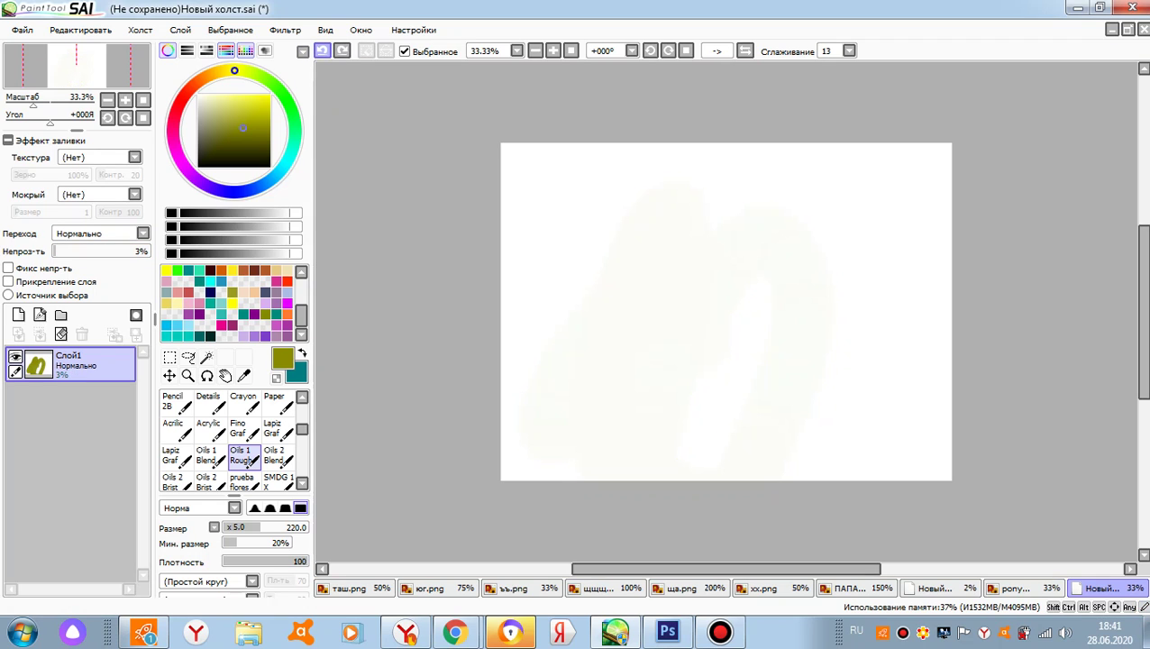
- Reduce the Oils 1 Rough brush size to 100
{"action": "key", "text": "bracketleft"}
{"action": "key", "text": "bracketleft"}
{"action": "key", "text": "bracketleft"}
{"action": "key", "text": "bracketleft"}
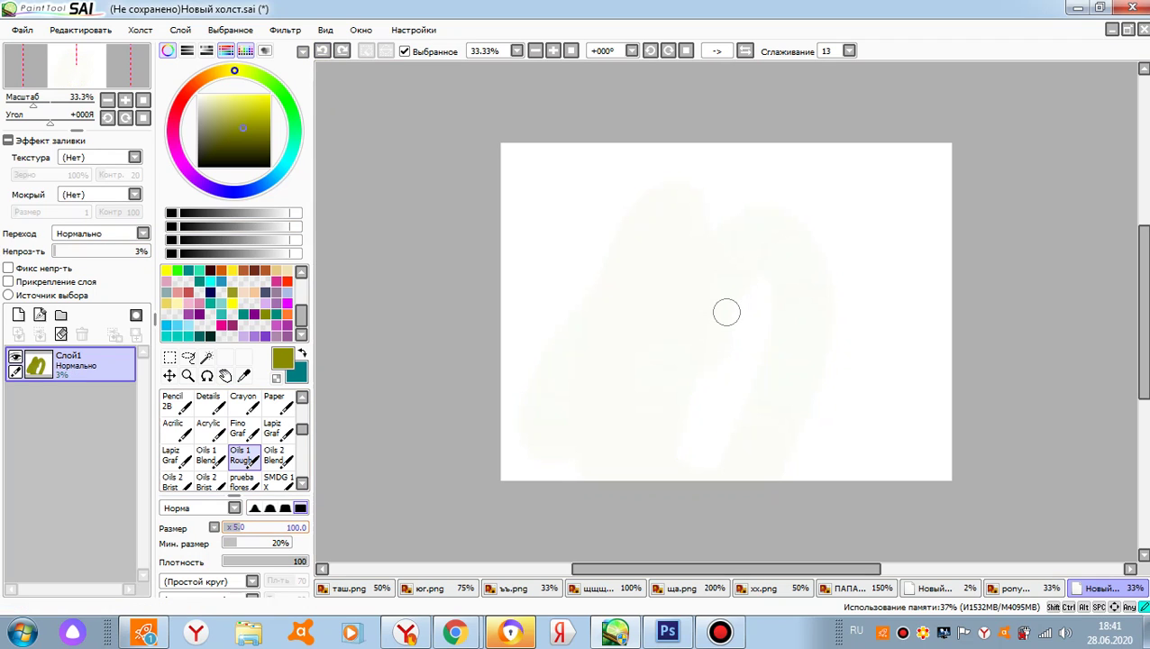
- Try a thinner olive stroke at 3% layer opacity, compare it at 100%, and undo all strokes back to a blank canvas
{"action": "left_click_drag", "start_coordinate": [727, 219], "coordinate": [705, 293]}
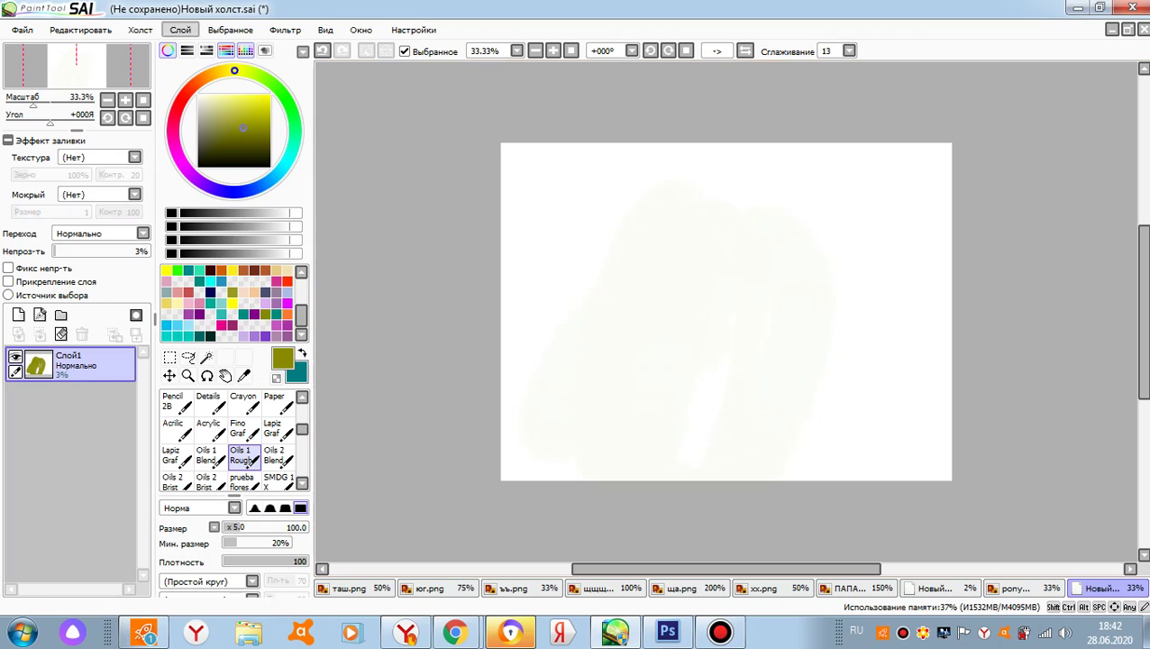
{"action": "key", "text": "ctrl+z"}
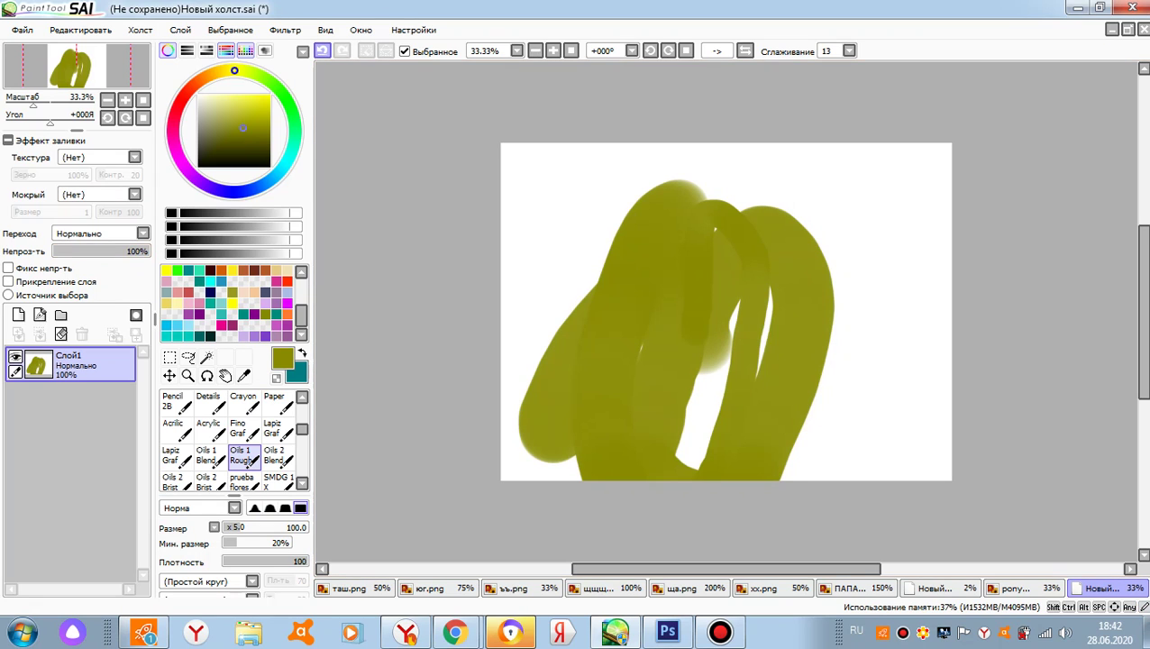
{"action": "key", "text": "ctrl+z"}
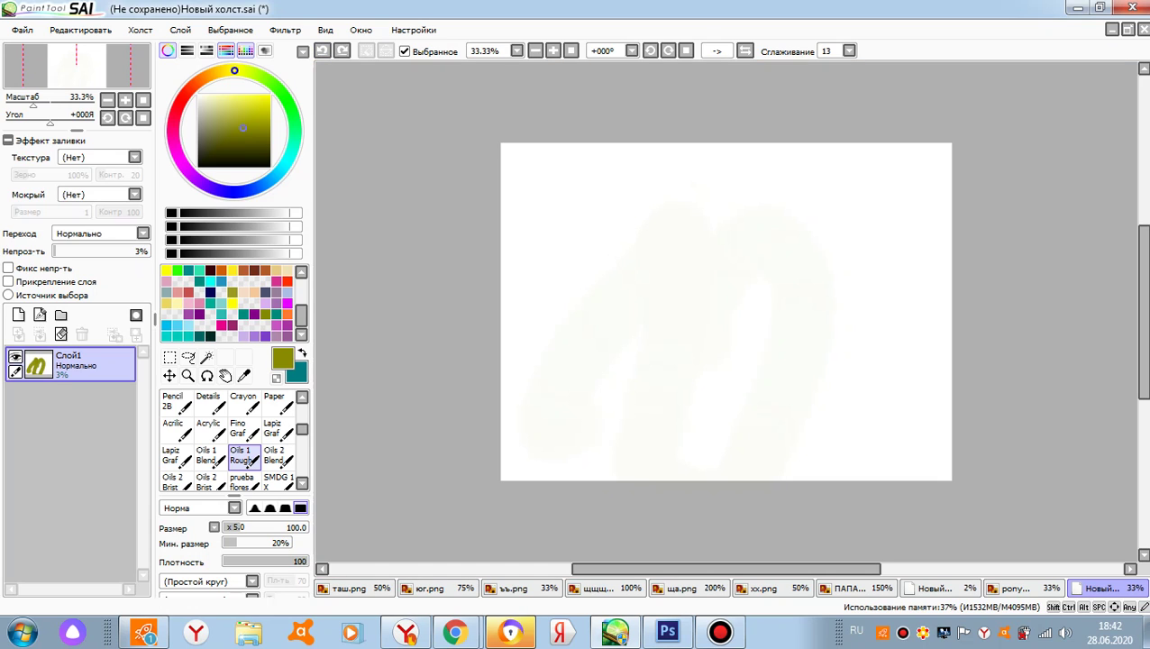
{"action": "left_click_drag", "start_coordinate": [101, 251], "coordinate": [150, 250]}
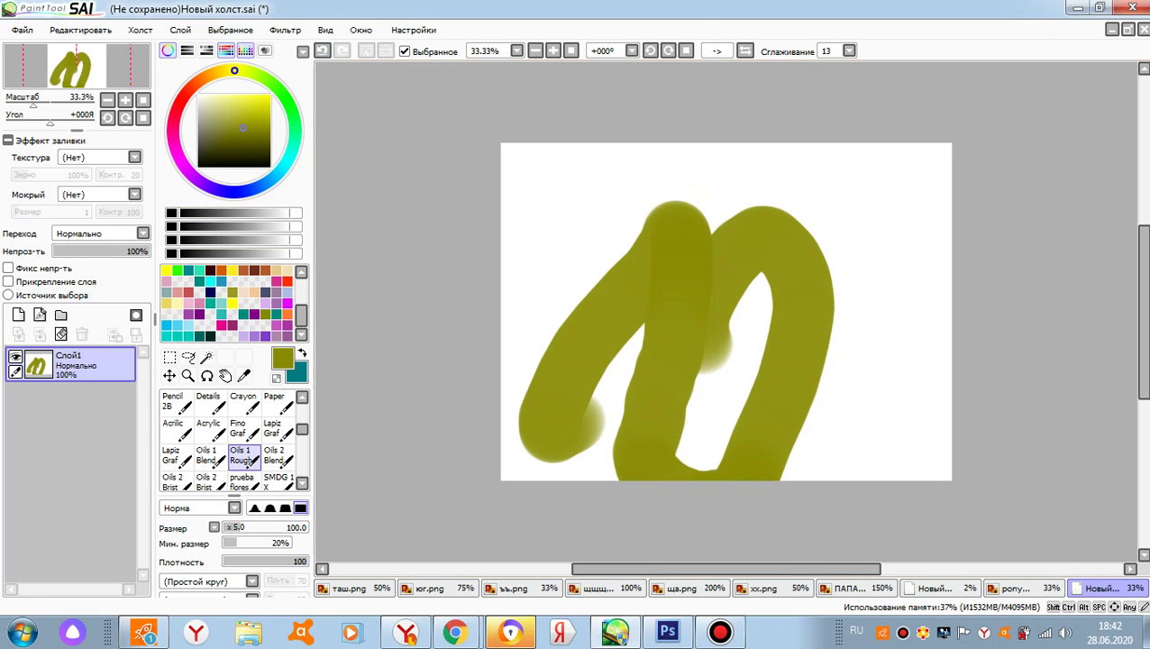
{"action": "key", "text": "ctrl+z"}
{"action": "key", "text": "ctrl+z"}
{"action": "key", "text": "ctrl+z"}
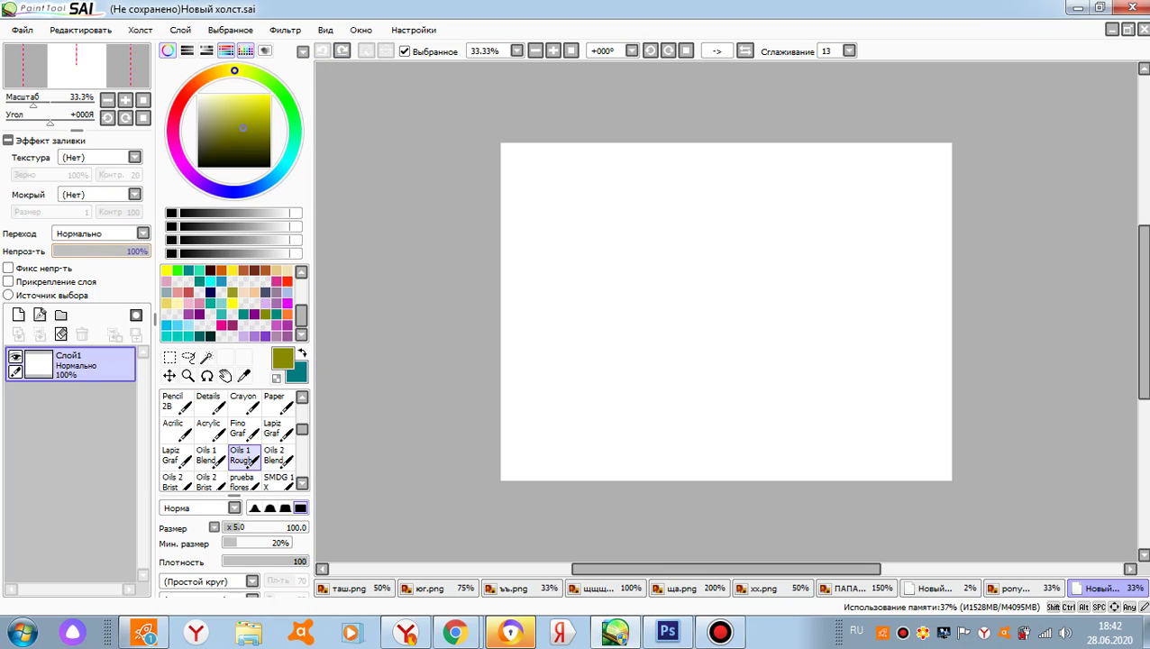
- Paint a zigzag of two olive strokes from the canvas's upper edge down to its lower edge at 100% layer opacity
{"action": "mouse_move", "coordinate": [667, 299]}
{"action": "left_mouse_down"}
{"action": "mouse_move", "coordinate": [752, 379]}
{"action": "mouse_move", "coordinate": [707, 482]}
{"action": "left_mouse_up"}
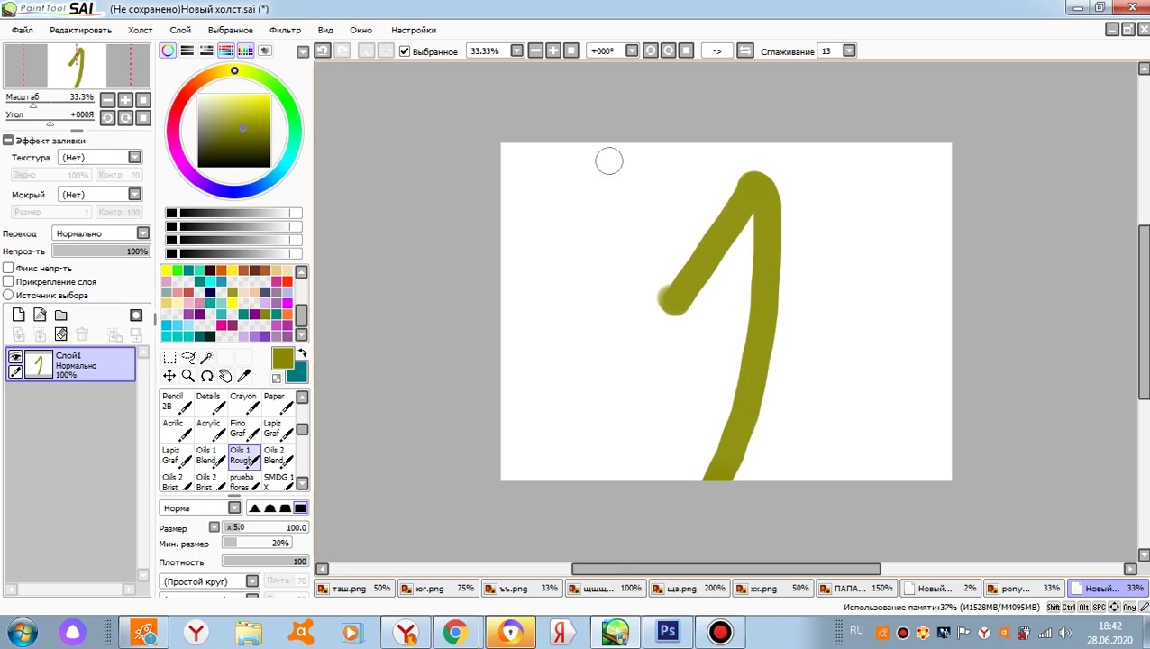
{"action": "left_click_drag", "start_coordinate": [680, 297], "coordinate": [577, 135]}
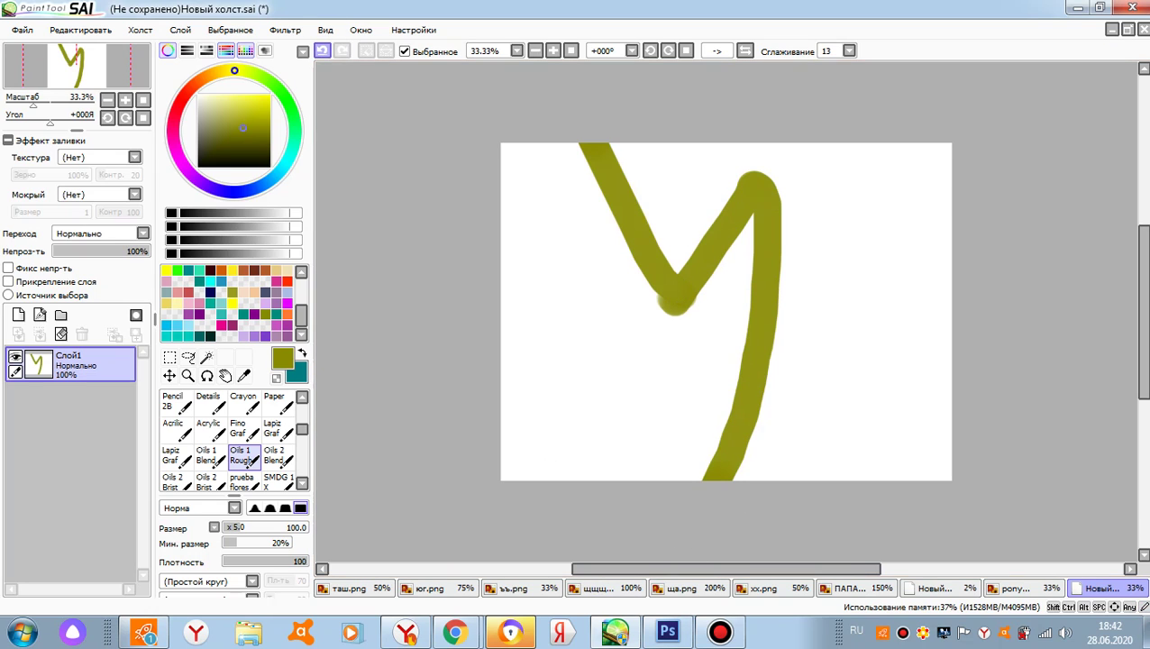
- Undo the olive zigzag strokes and paint an olive heart outline with the Oils 1 Rough brush at size 100
{"action": "key", "text": "ctrl+z"}
{"action": "key", "text": "ctrl+z"}
{"action": "mouse_move", "coordinate": [755, 261]}
{"action": "left_mouse_down"}
{"action": "mouse_move", "coordinate": [820, 201]}
{"action": "mouse_move", "coordinate": [760, 361]}
{"action": "mouse_move", "coordinate": [736, 498]}
{"action": "left_mouse_up"}
{"action": "mouse_move", "coordinate": [751, 276]}
{"action": "left_mouse_down"}
{"action": "mouse_move", "coordinate": [681, 228]}
{"action": "mouse_move", "coordinate": [642, 268]}
{"action": "mouse_move", "coordinate": [731, 430]}
{"action": "mouse_move", "coordinate": [746, 513]}
{"action": "mouse_move", "coordinate": [708, 533]}
{"action": "left_mouse_up"}
{"action": "scroll", "coordinate": [762, 474], "scroll_direction": "up", "scroll_amount": 4}
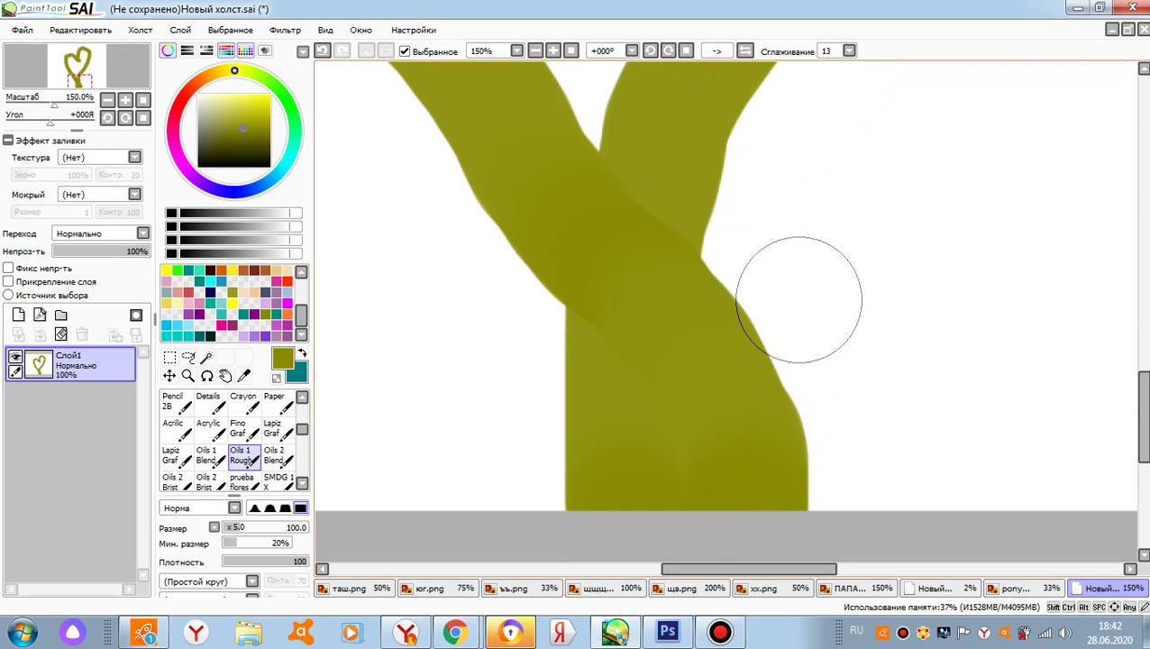
- Sample white from the canvas and paint over the surplus olive to sharpen the heart's lower tip
{"action": "right_click", "coordinate": [777, 252]}
{"action": "mouse_move", "coordinate": [777, 255]}
{"action": "left_mouse_down"}
{"action": "mouse_move", "coordinate": [670, 467]}
{"action": "mouse_move", "coordinate": [798, 410]}
{"action": "mouse_move", "coordinate": [850, 310]}
{"action": "mouse_move", "coordinate": [757, 282]}
{"action": "left_mouse_up"}
{"action": "left_click_drag", "start_coordinate": [428, 200], "coordinate": [554, 360]}
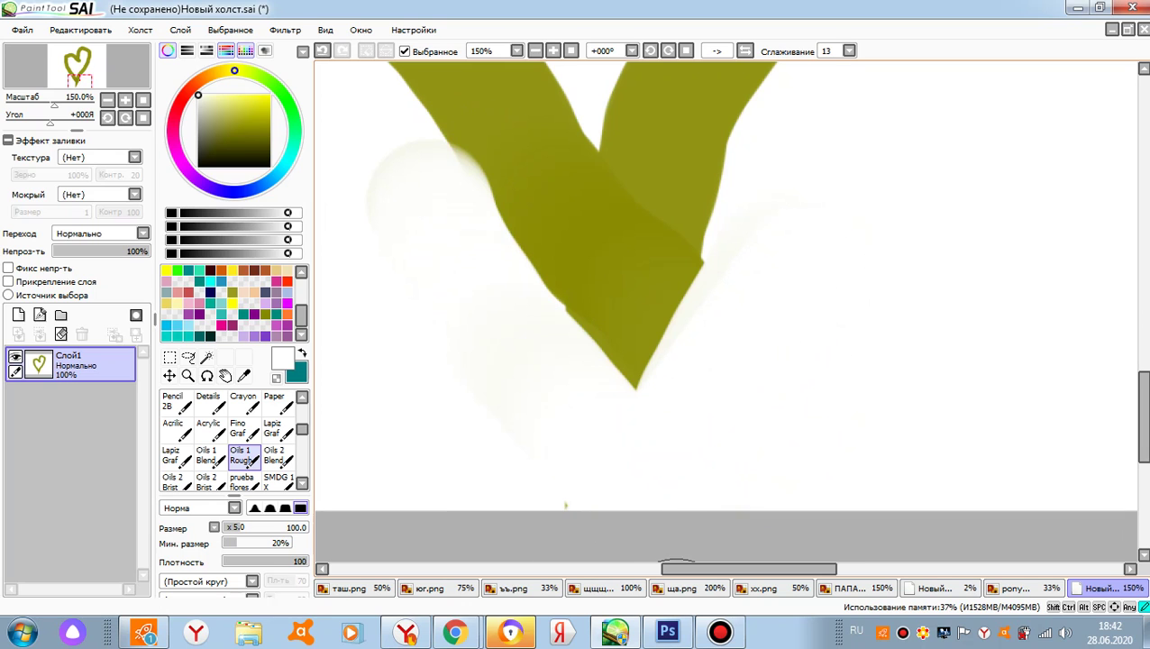
{"action": "scroll", "coordinate": [728, 472], "scroll_direction": "down", "scroll_amount": 5}
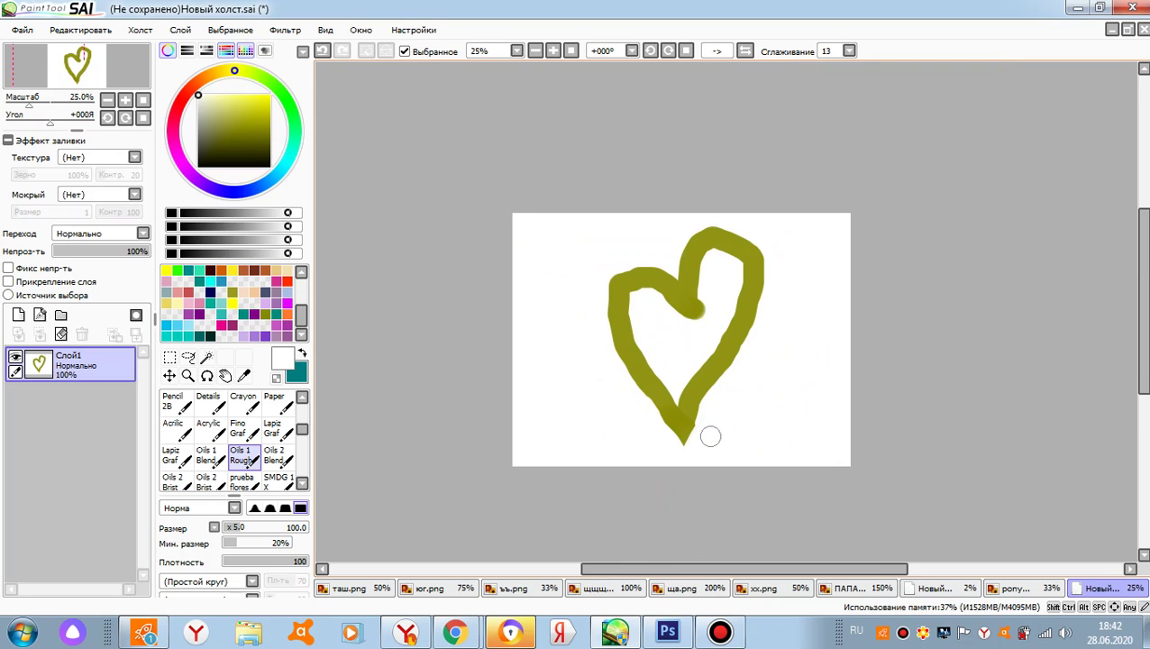
- Select the olive heart's interior with the Magic Wand, try adding a stray spot along its soft edge, and undo that addition
{"action": "scroll", "coordinate": [710, 436], "scroll_direction": "up", "scroll_amount": 2}
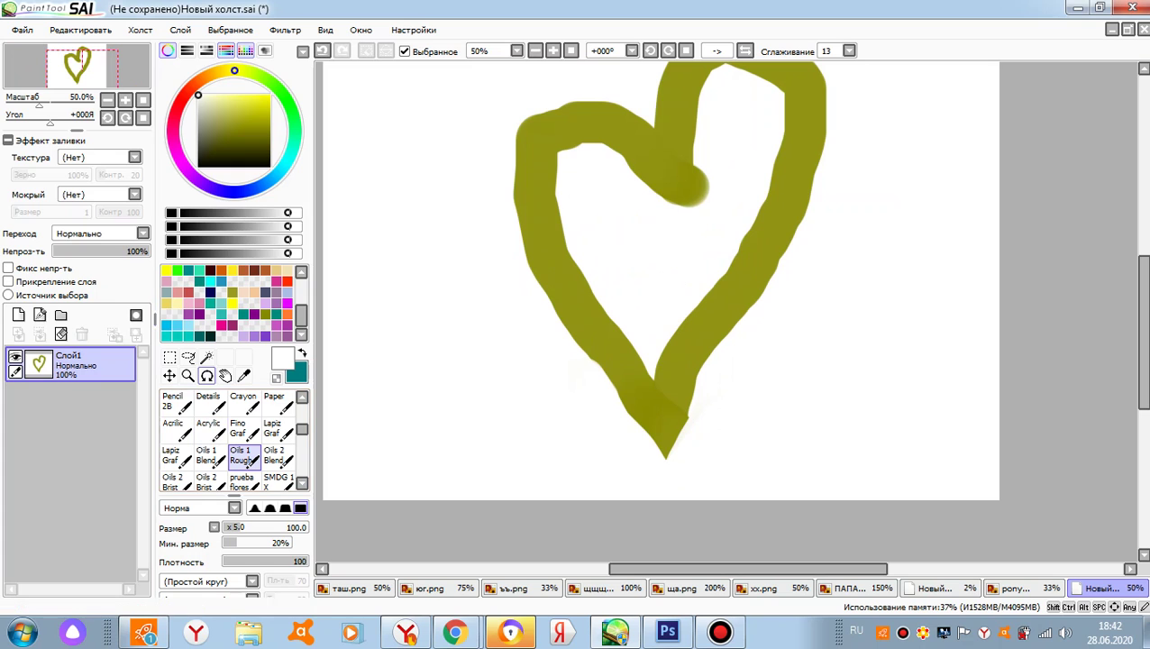
{"action": "left_click", "coordinate": [642, 266]}
{"action": "scroll", "coordinate": [641, 266], "scroll_direction": "up", "scroll_amount": 4}
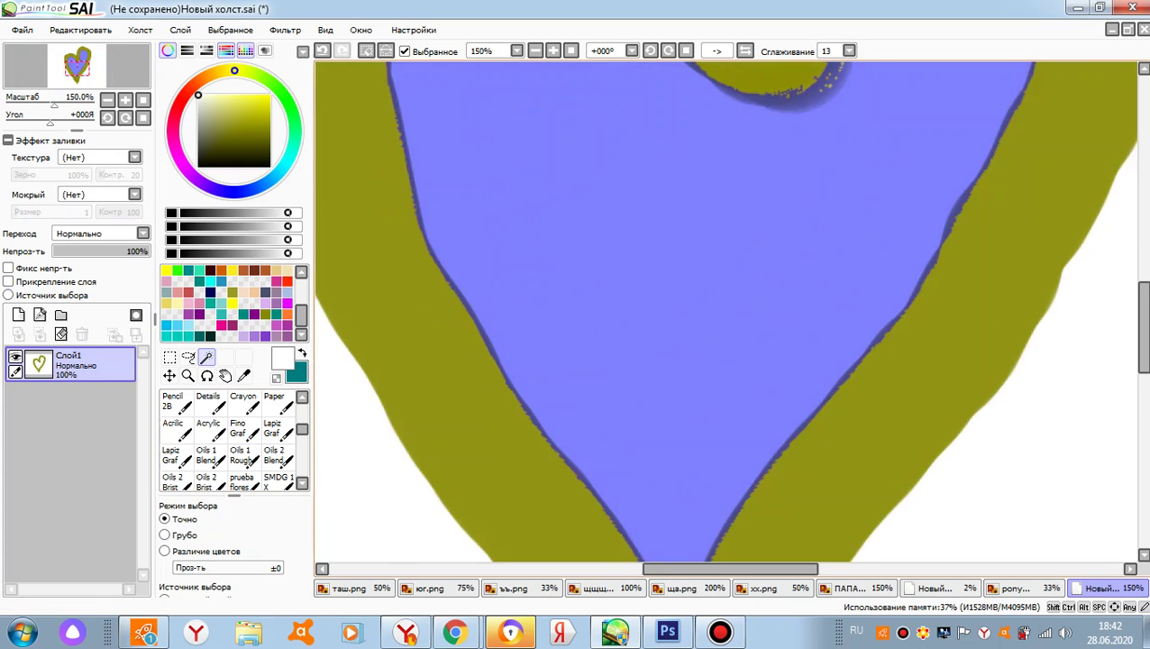
{"action": "scroll", "coordinate": [630, 234], "scroll_direction": "down", "scroll_amount": 2}
{"action": "scroll", "coordinate": [729, 237], "scroll_direction": "down", "scroll_amount": 1}
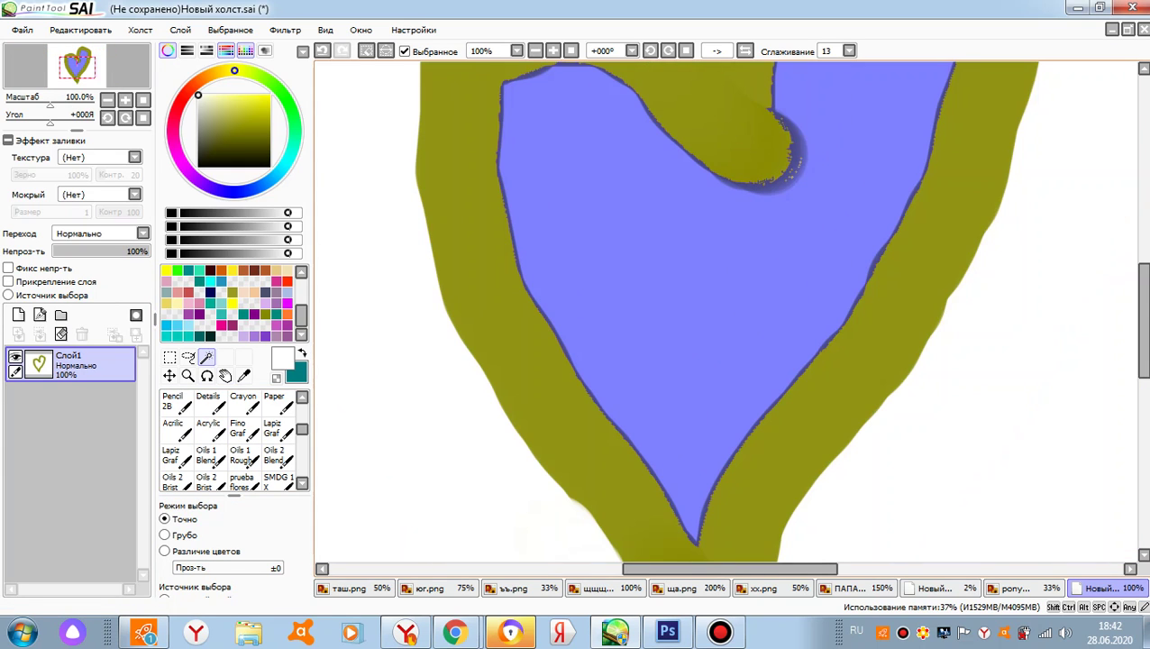
{"action": "scroll", "coordinate": [788, 162], "scroll_direction": "up", "scroll_amount": 8}
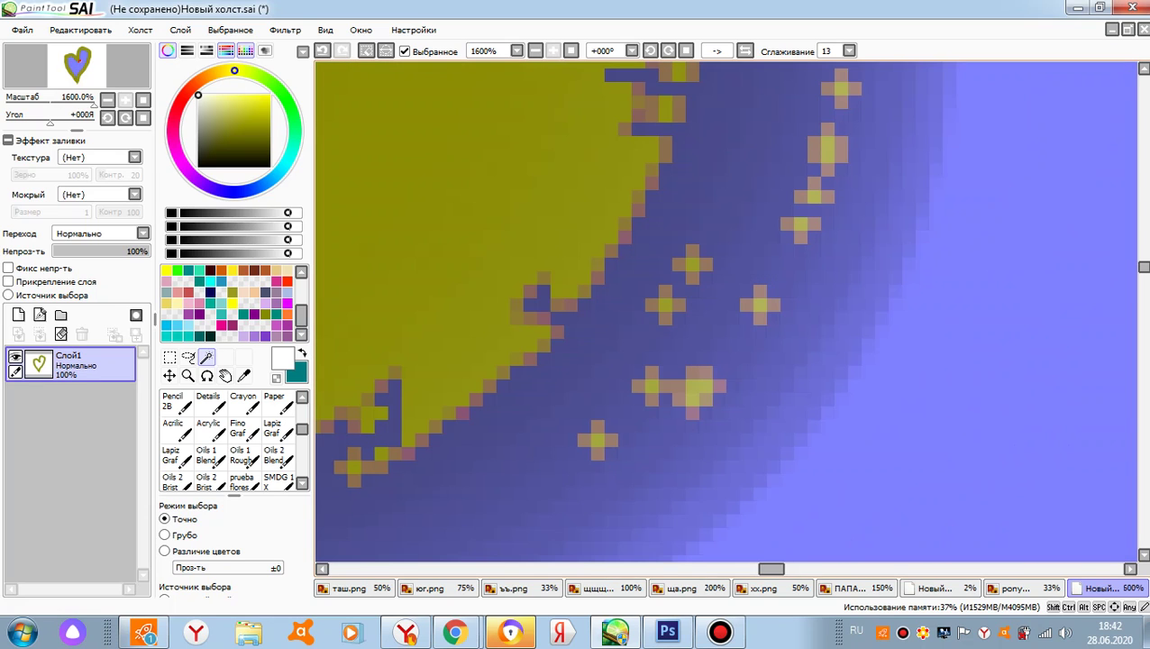
{"action": "left_click", "coordinate": [827, 149]}
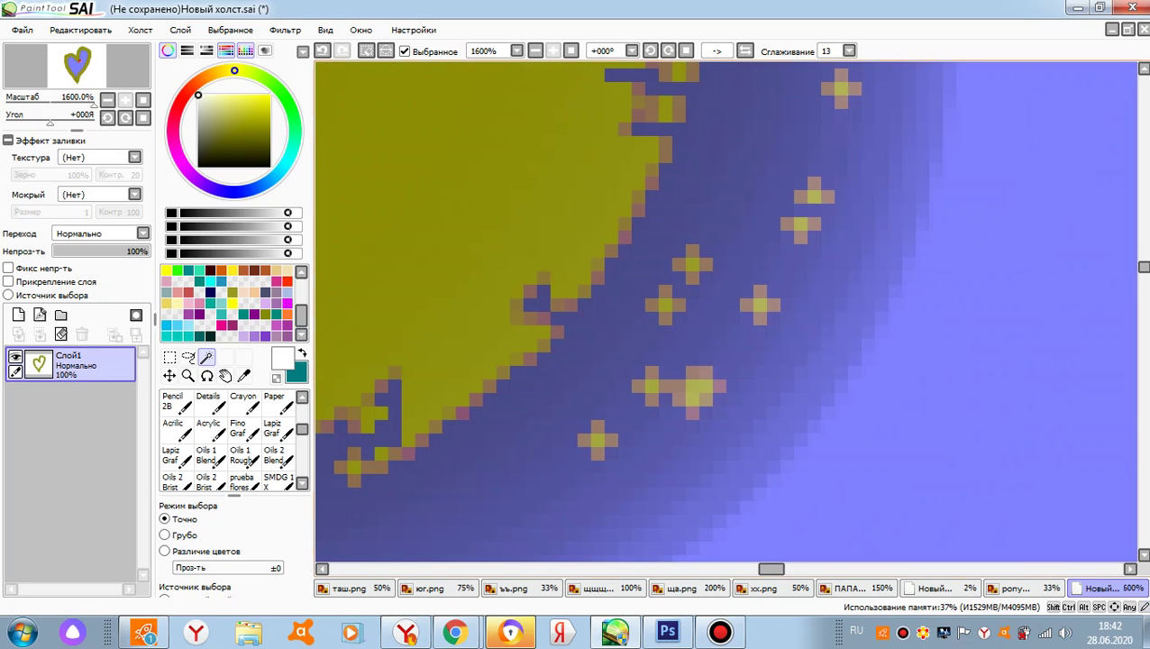
{"action": "key", "text": "ctrl+z"}
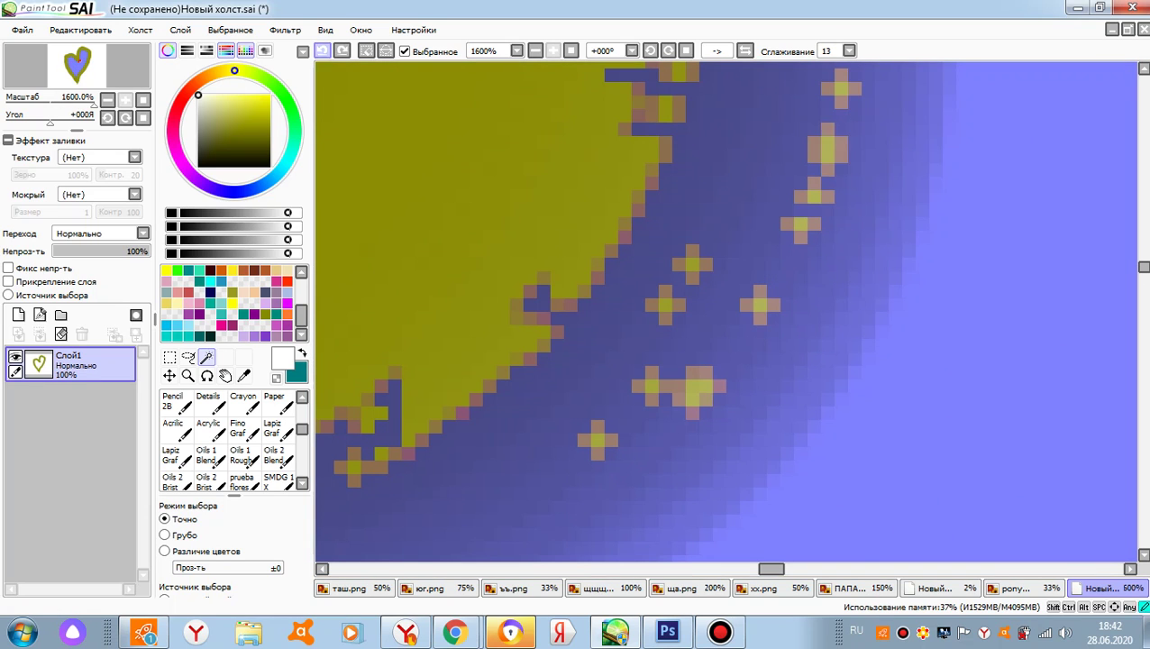
- Undo the selection and all heart strokes back to a blank canvas
{"action": "left_click", "coordinate": [323, 50]}
{"action": "scroll", "coordinate": [694, 342], "scroll_direction": "down", "scroll_amount": 10}
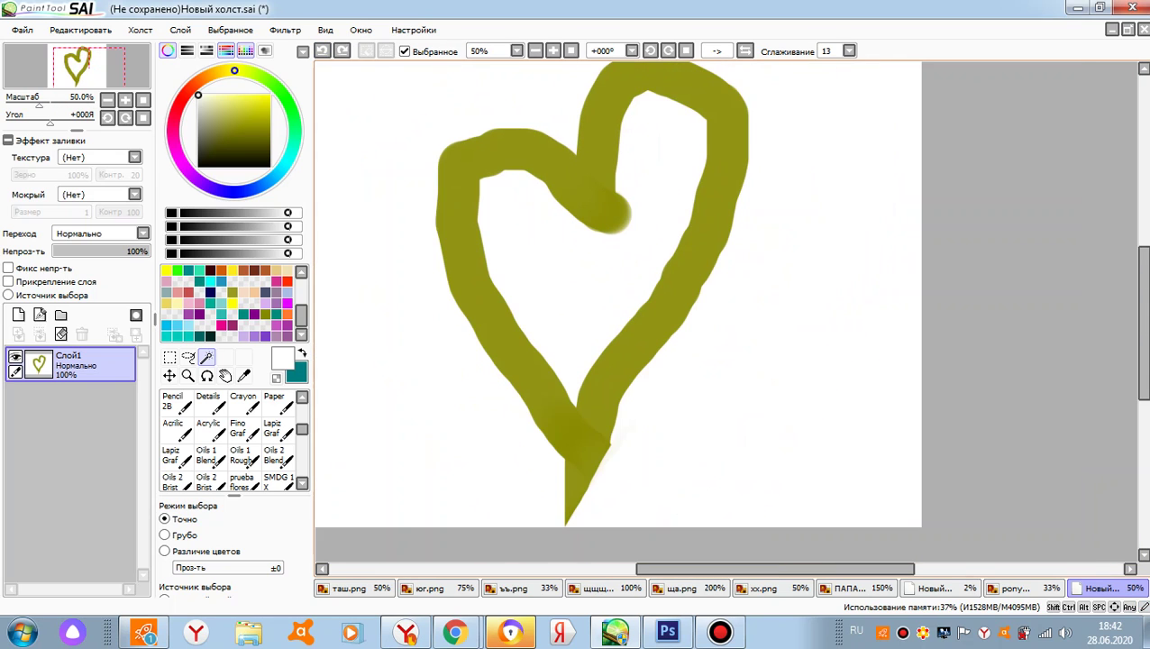
{"action": "key", "text": "ctrl+z"}
{"action": "key", "text": "ctrl+z"}
{"action": "key", "text": "ctrl+z"}
{"action": "key", "text": "ctrl+z"}
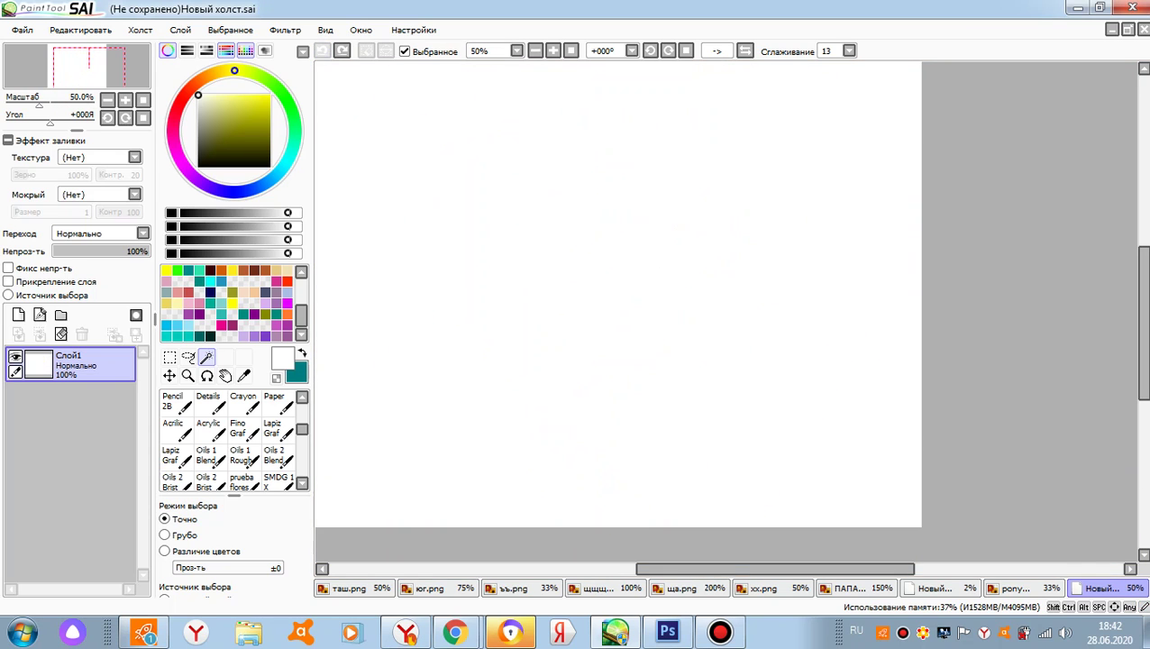
- Paint a large heart outline in dark yellow with the Binary brush at size 30, running down to the canvas's lower edge
{"action": "scroll", "coordinate": [233, 460], "scroll_direction": "up", "scroll_amount": 3}
{"action": "left_click", "coordinate": [211, 457]}
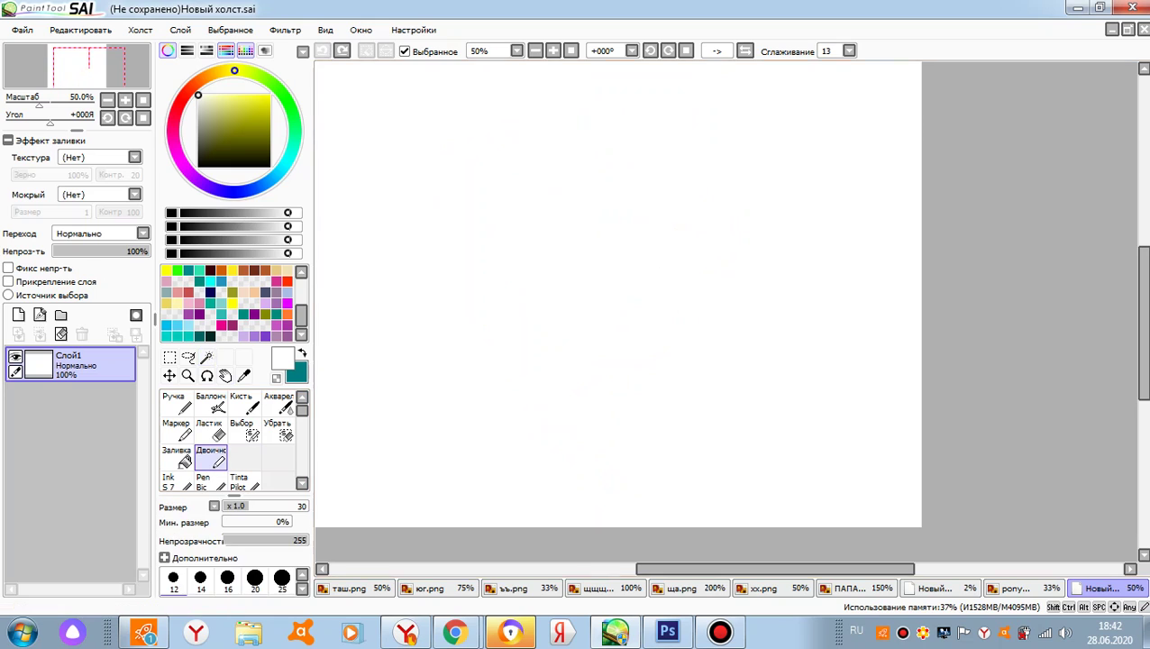
{"action": "left_click", "coordinate": [270, 116]}
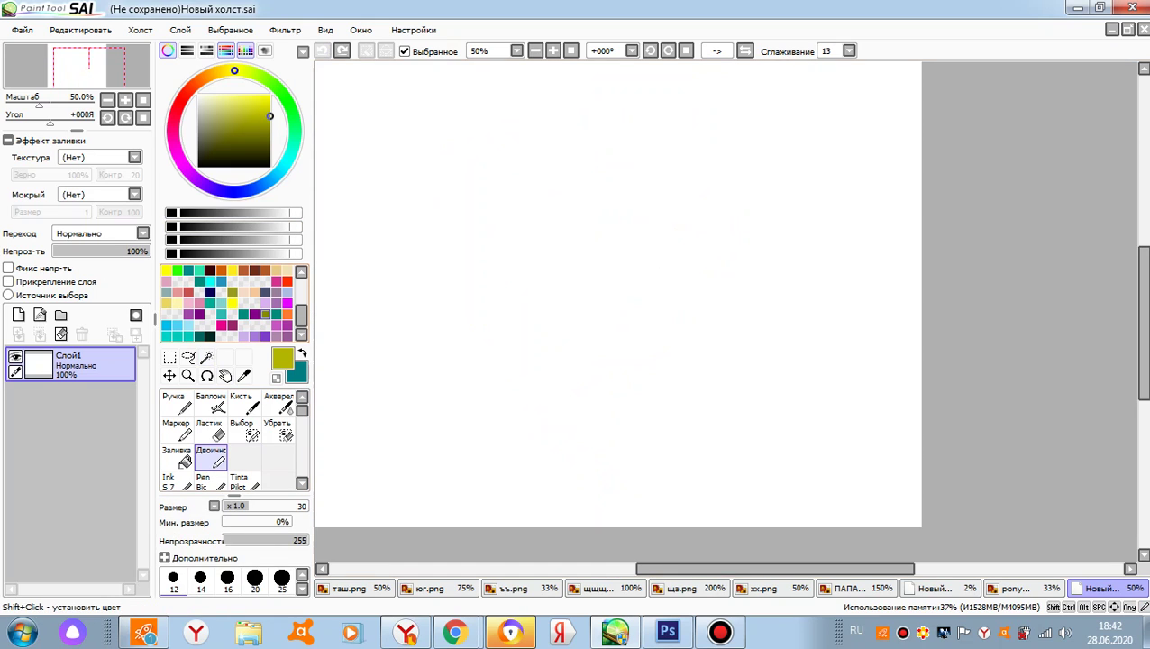
{"action": "scroll", "coordinate": [526, 295], "scroll_direction": "down", "scroll_amount": 2}
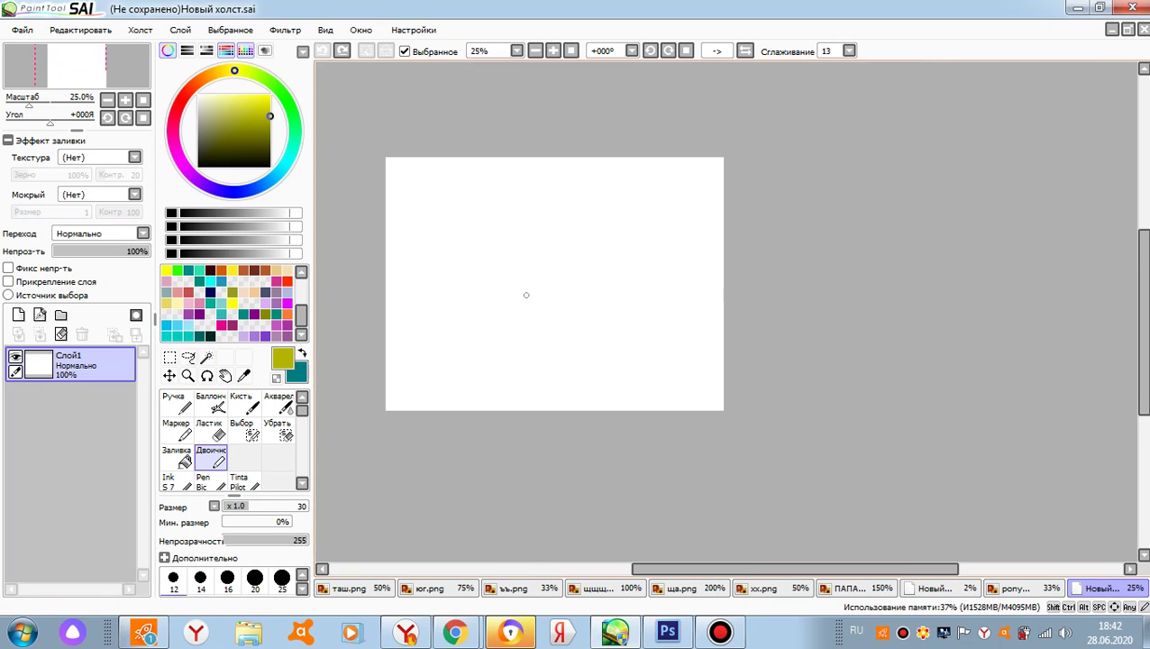
{"action": "mouse_move", "coordinate": [477, 305]}
{"action": "left_mouse_down"}
{"action": "mouse_move", "coordinate": [570, 217]}
{"action": "mouse_move", "coordinate": [531, 403]}
{"action": "left_mouse_up"}
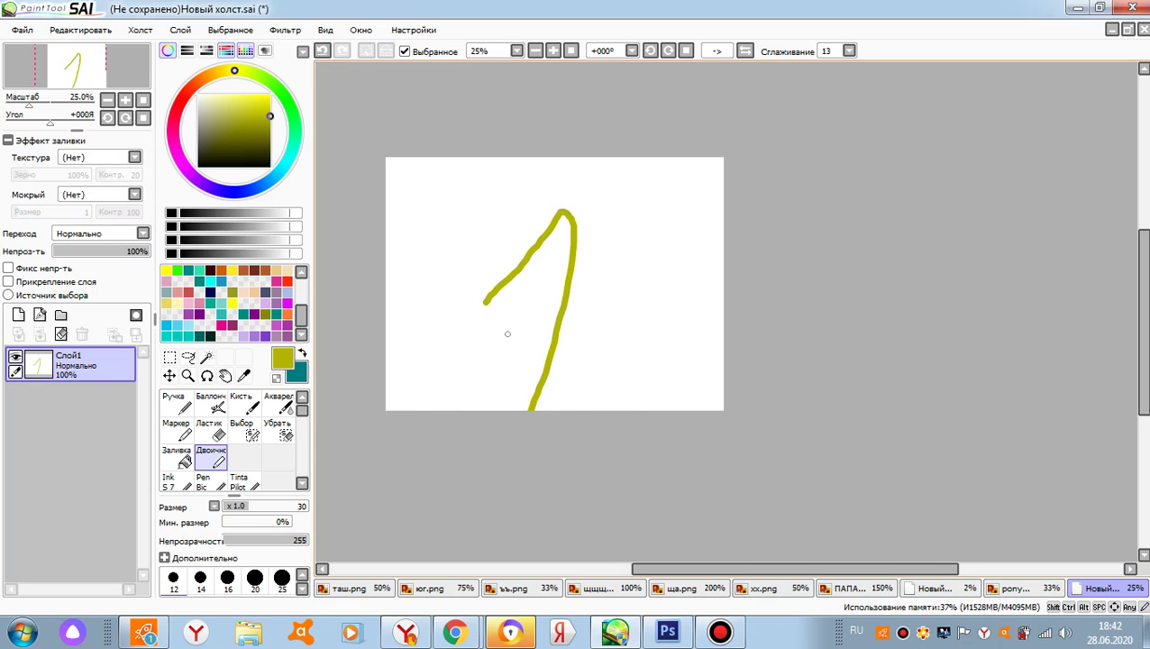
{"action": "scroll", "coordinate": [506, 334], "scroll_direction": "up", "scroll_amount": 3}
{"action": "mouse_move", "coordinate": [487, 236]}
{"action": "left_mouse_down"}
{"action": "mouse_move", "coordinate": [418, 505]}
{"action": "mouse_move", "coordinate": [475, 554]}
{"action": "left_mouse_up"}
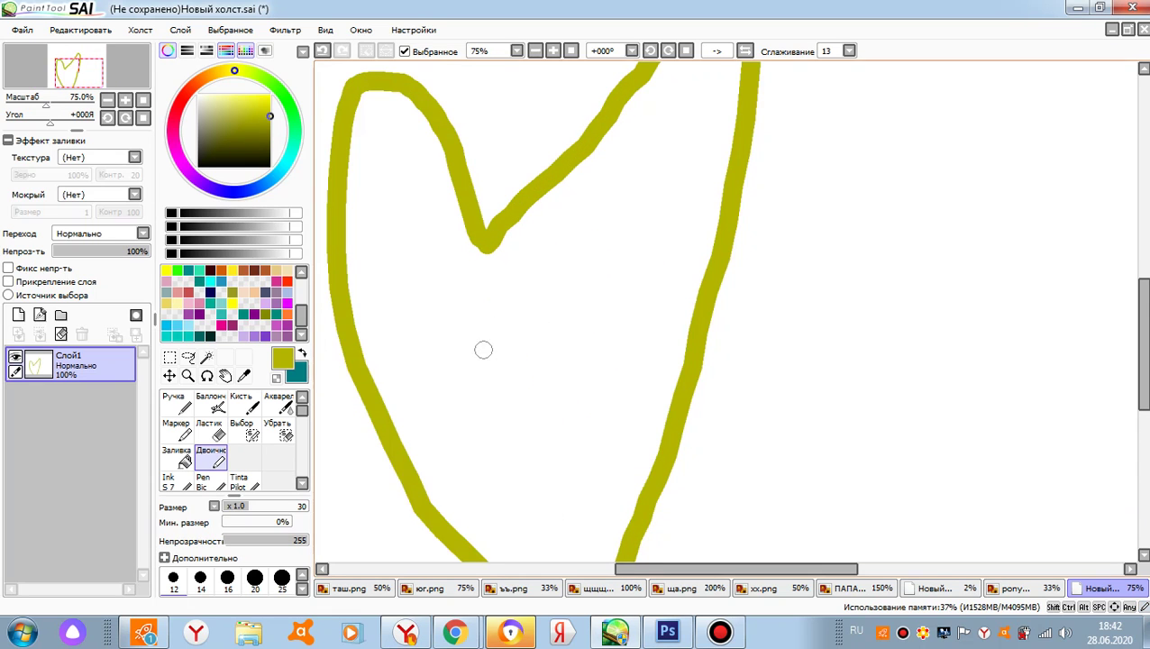
{"action": "scroll", "coordinate": [482, 351], "scroll_direction": "down", "scroll_amount": 3}
{"action": "scroll", "coordinate": [498, 388], "scroll_direction": "up", "scroll_amount": 5}
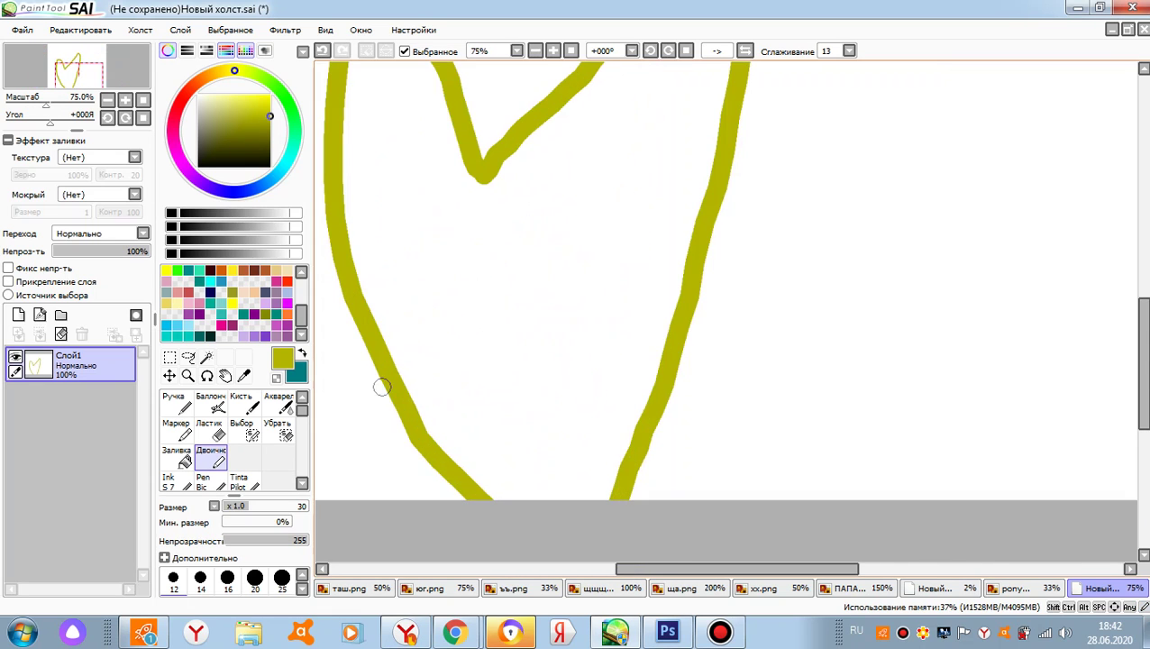
{"action": "scroll", "coordinate": [405, 199], "scroll_direction": "down", "scroll_amount": 2}
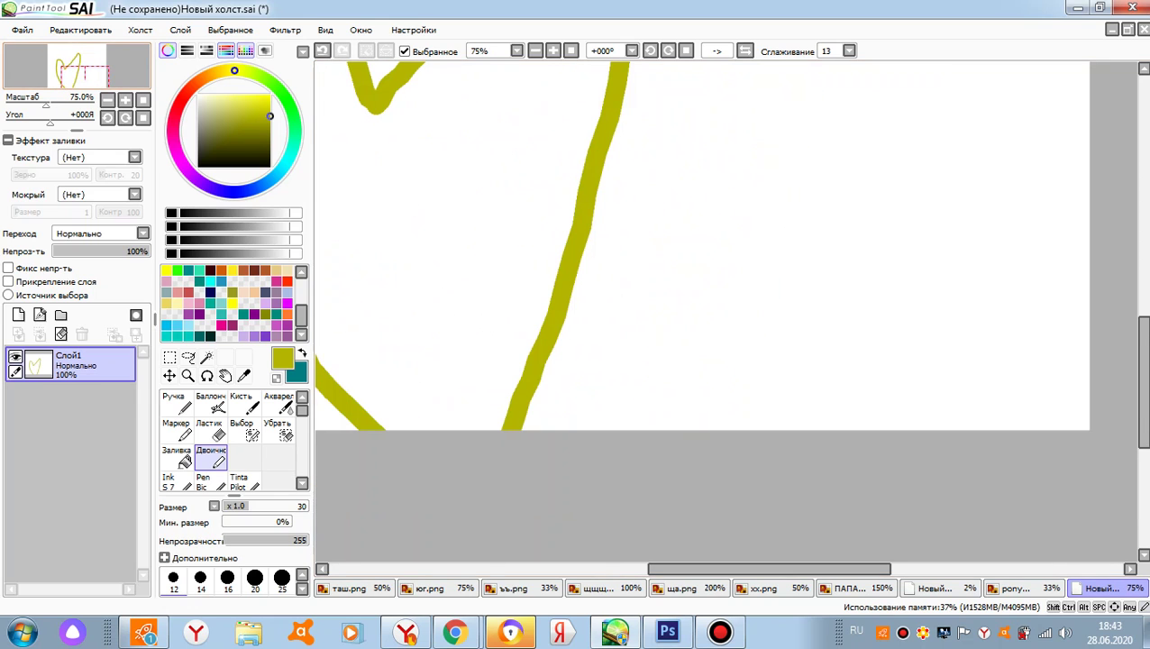
- Paint a smaller dark red heart outline inside the large heart with the Binary brush
{"action": "left_click", "coordinate": [178, 107]}
{"action": "scroll", "coordinate": [391, 140], "scroll_direction": "down", "scroll_amount": 1}
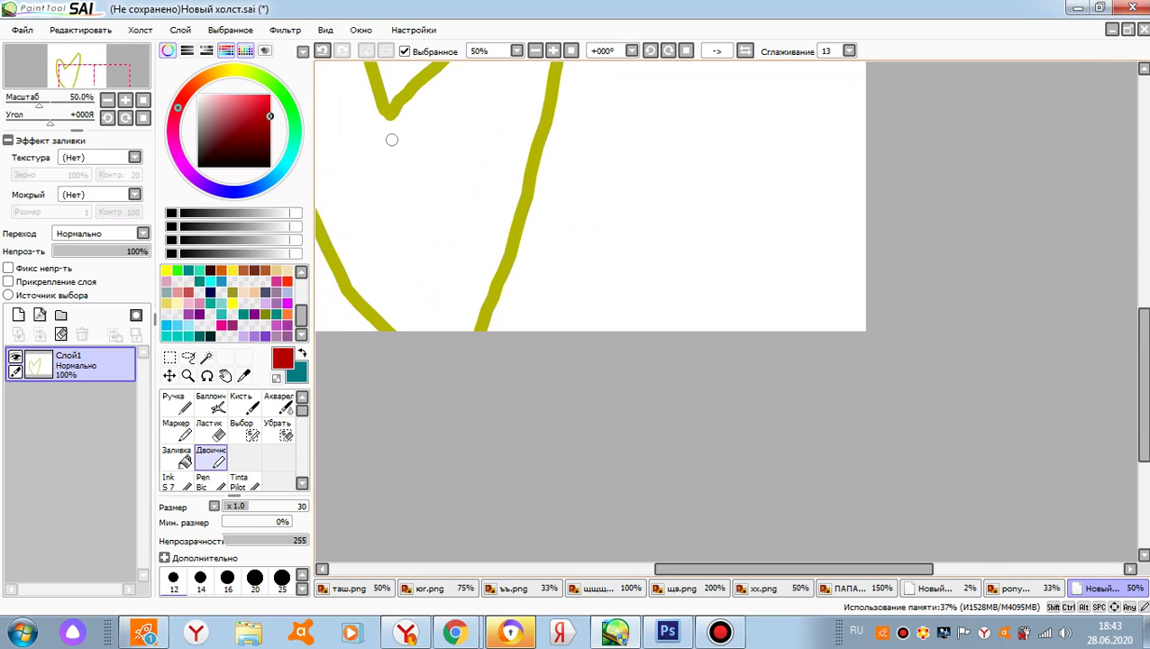
{"action": "mouse_move", "coordinate": [399, 212]}
{"action": "left_mouse_down"}
{"action": "mouse_move", "coordinate": [422, 135]}
{"action": "mouse_move", "coordinate": [433, 307]}
{"action": "mouse_move", "coordinate": [354, 155]}
{"action": "mouse_move", "coordinate": [539, 552]}
{"action": "left_mouse_up"}
{"action": "scroll", "coordinate": [362, 171], "scroll_direction": "up", "scroll_amount": 3}
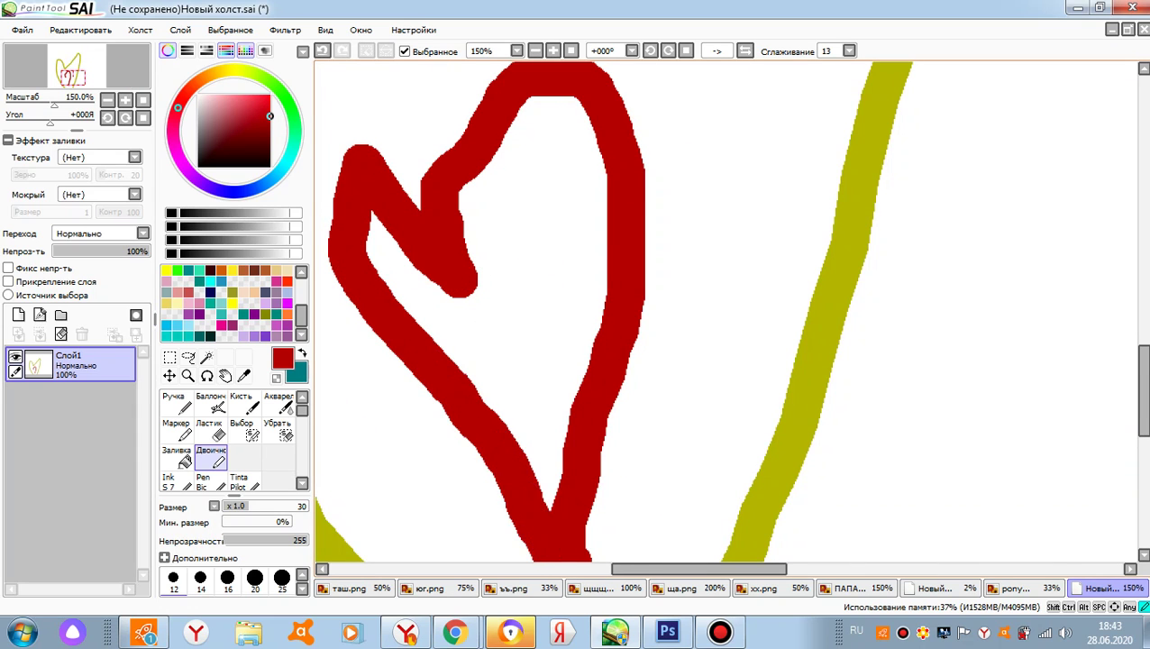
{"action": "scroll", "coordinate": [641, 266], "scroll_direction": "down", "scroll_amount": 4}
{"action": "scroll", "coordinate": [641, 266], "scroll_direction": "up", "scroll_amount": 4}
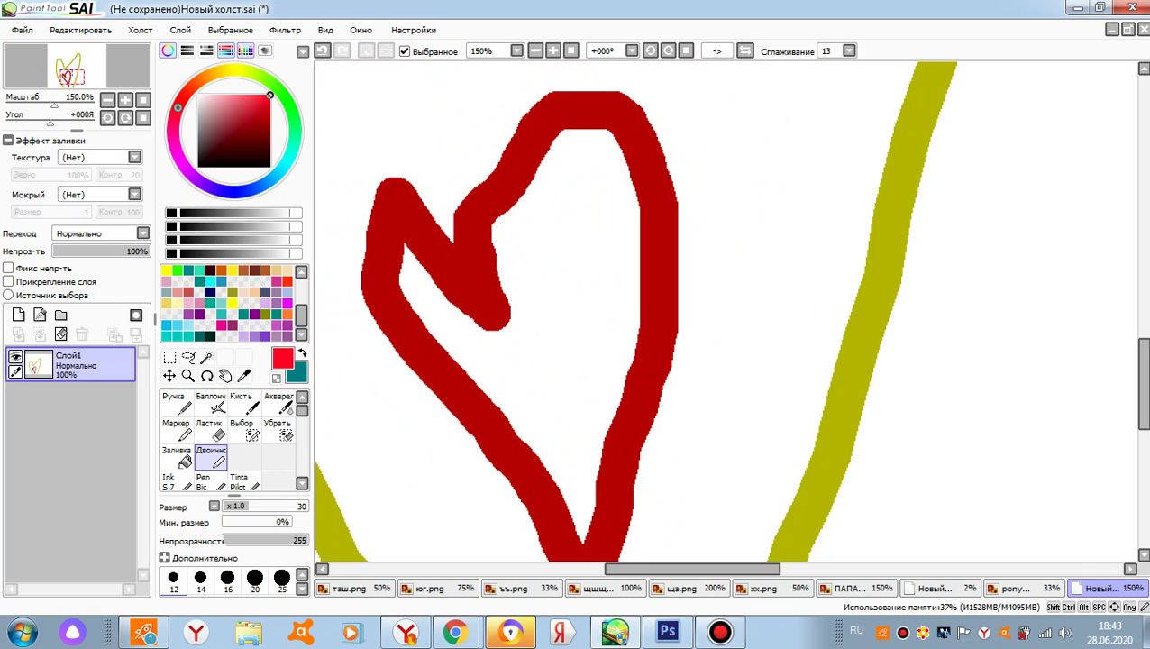
- Fill the small heart's interior with bright red through a Magic Wand selection using the Binary brush, and clear the selection
{"action": "left_click", "coordinate": [207, 357]}
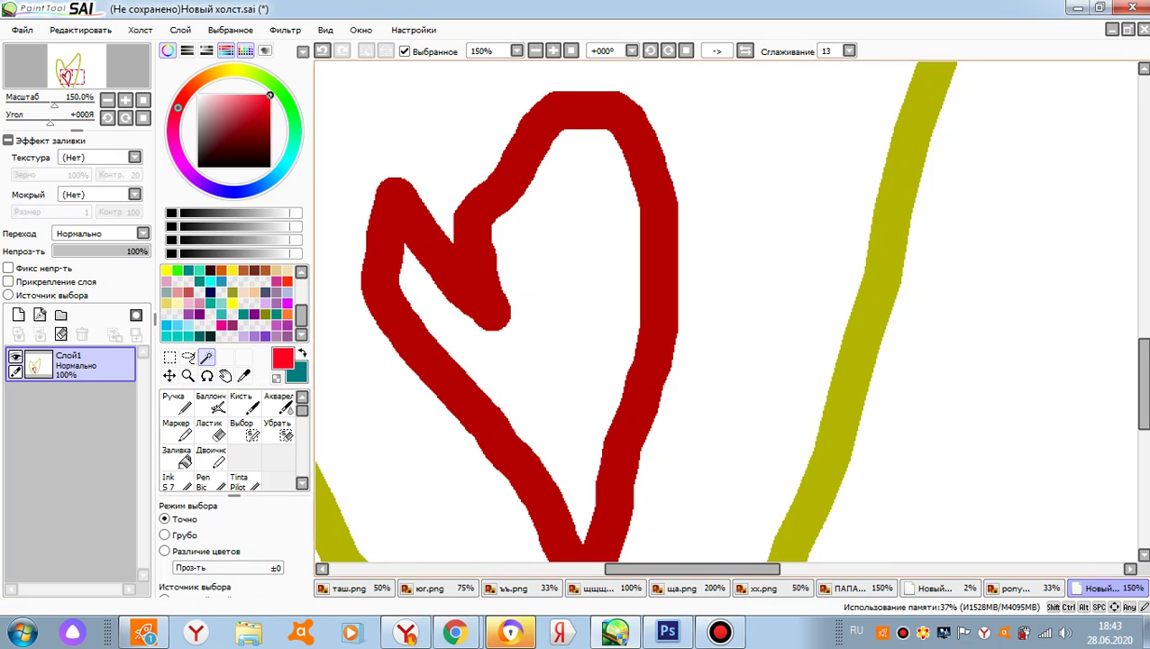
{"action": "left_click", "coordinate": [566, 297]}
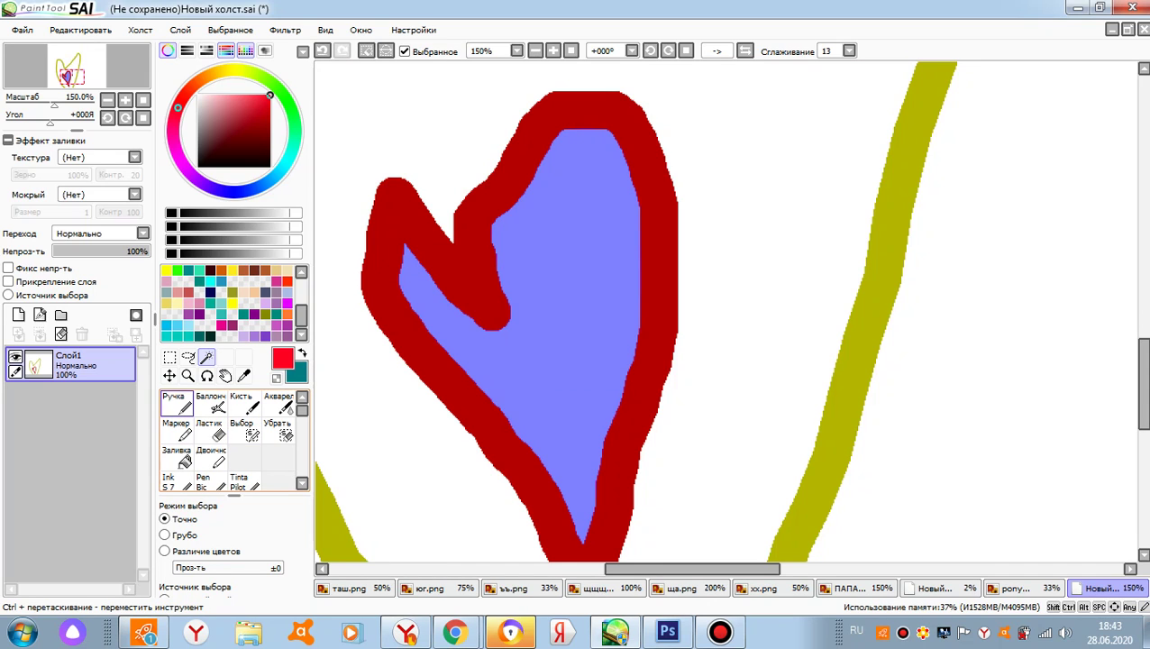
{"action": "left_click", "coordinate": [211, 457]}
{"action": "mouse_move", "coordinate": [368, 284]}
{"action": "left_mouse_down"}
{"action": "mouse_move", "coordinate": [427, 358]}
{"action": "mouse_move", "coordinate": [410, 240]}
{"action": "mouse_move", "coordinate": [448, 210]}
{"action": "mouse_move", "coordinate": [503, 194]}
{"action": "mouse_move", "coordinate": [479, 191]}
{"action": "mouse_move", "coordinate": [508, 109]}
{"action": "left_mouse_up"}
{"action": "left_click_drag", "start_coordinate": [570, 515], "coordinate": [540, 360]}
{"action": "mouse_move", "coordinate": [538, 470]}
{"action": "left_mouse_down"}
{"action": "mouse_move", "coordinate": [541, 211]}
{"action": "mouse_move", "coordinate": [541, 242]}
{"action": "mouse_move", "coordinate": [634, 390]}
{"action": "mouse_move", "coordinate": [635, 106]}
{"action": "mouse_move", "coordinate": [626, 186]}
{"action": "mouse_move", "coordinate": [524, 94]}
{"action": "mouse_move", "coordinate": [571, 123]}
{"action": "mouse_move", "coordinate": [576, 113]}
{"action": "mouse_move", "coordinate": [625, 202]}
{"action": "left_mouse_up"}
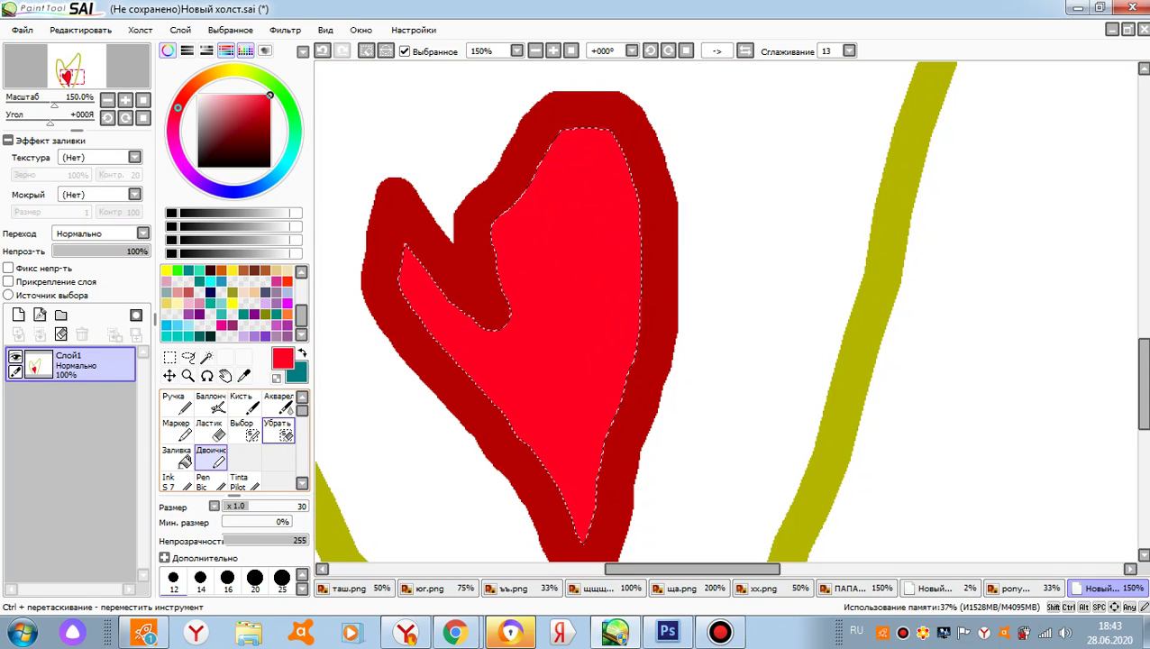
{"action": "left_click", "coordinate": [277, 430]}
{"action": "key", "text": "ctrl+d"}
{"action": "scroll", "coordinate": [608, 306], "scroll_direction": "down", "scroll_amount": 3}
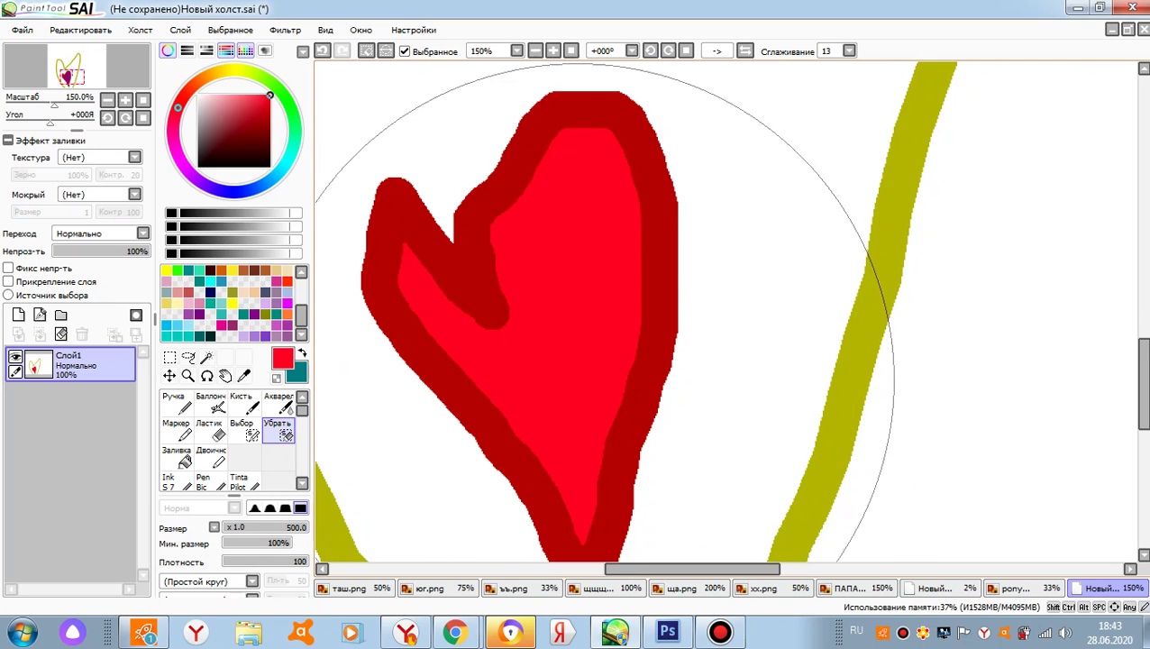
- Select the white area between the large and small hearts with the Magic Wand
{"action": "double_click", "coordinate": [206, 357]}
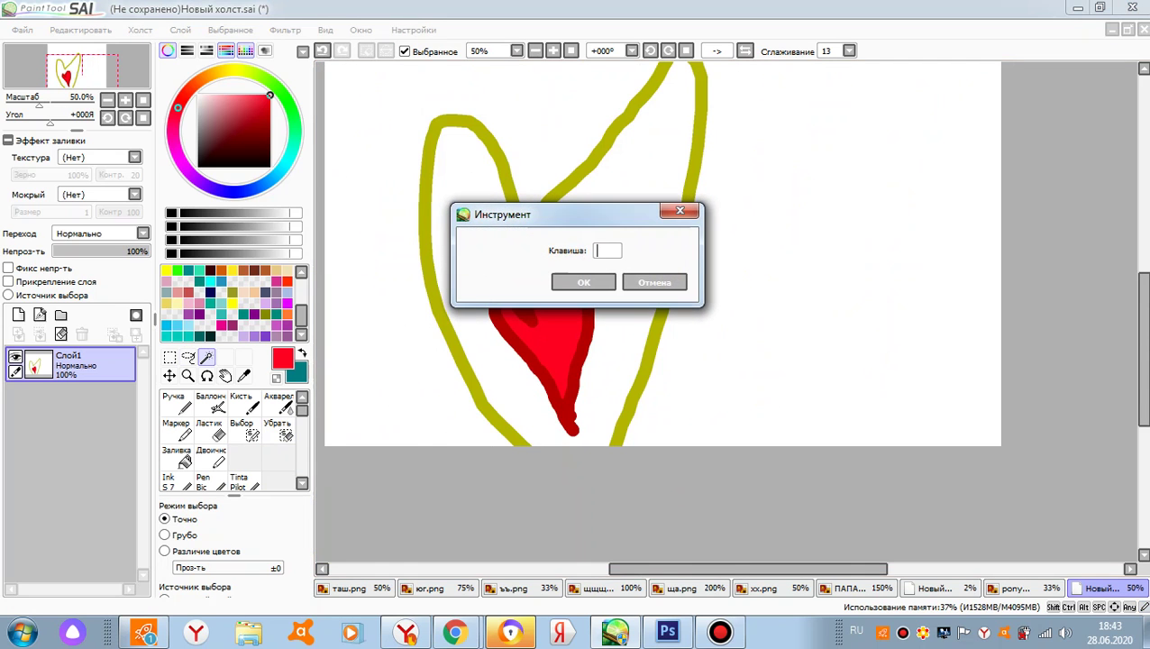
{"action": "left_click", "coordinate": [679, 211]}
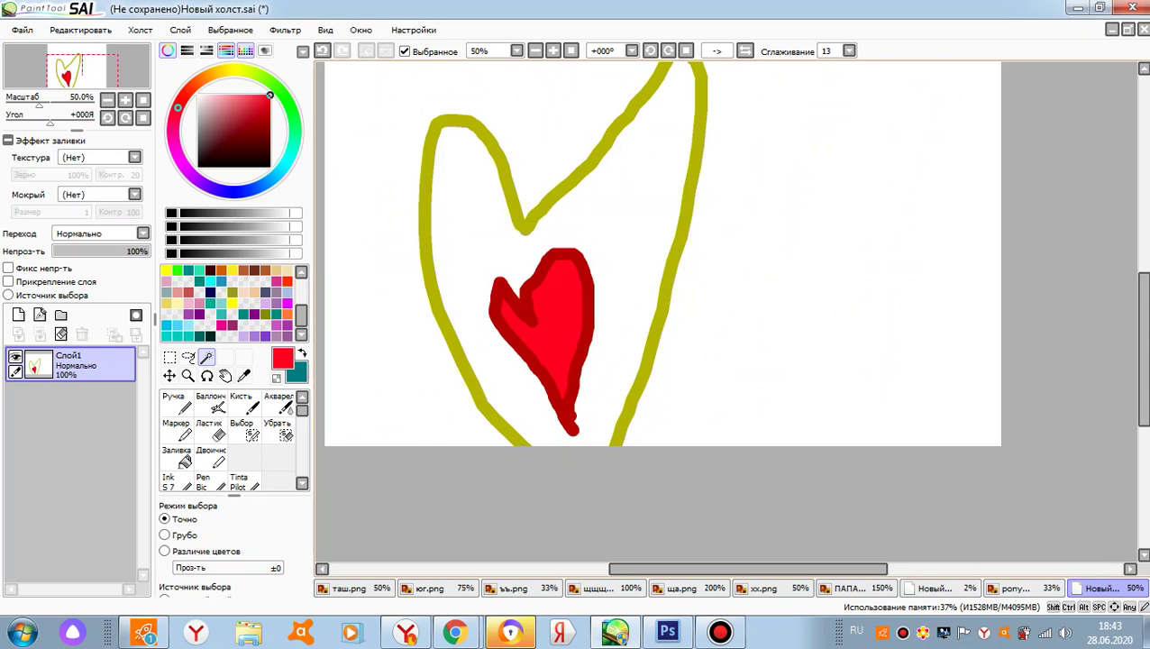
{"action": "left_click", "coordinate": [639, 225]}
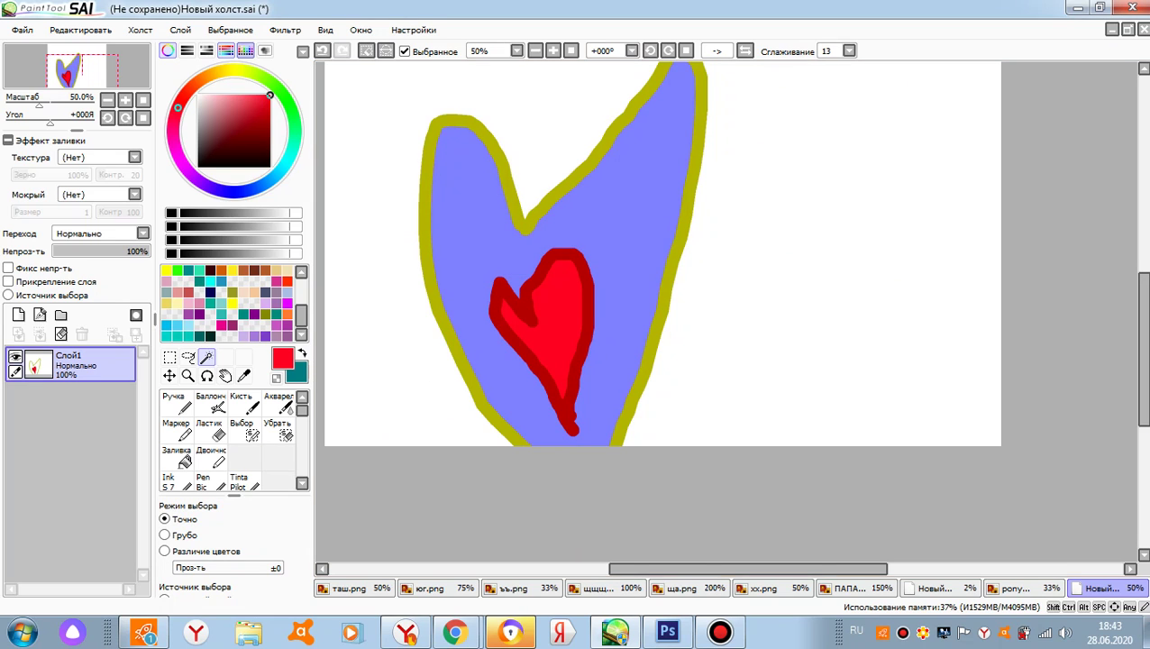
- Paint the selected area between the hearts bright yellow with the Binary brush at size 100, and switch to the selection-removal brush
{"action": "left_click", "coordinate": [236, 71]}
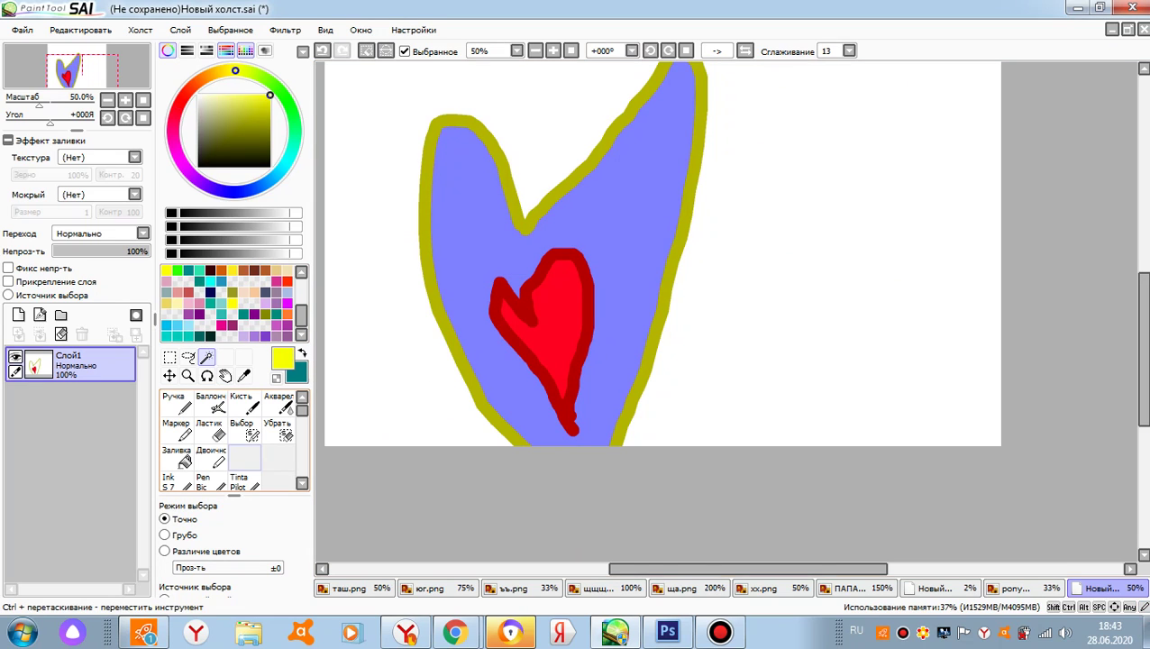
{"action": "left_click", "coordinate": [212, 456]}
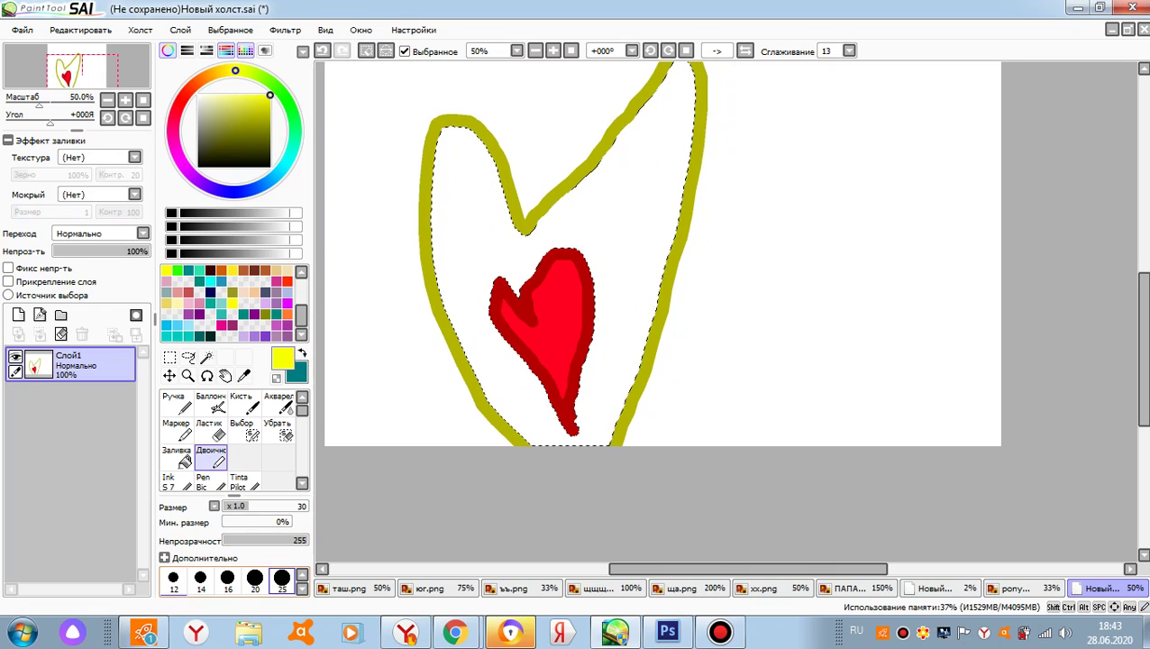
{"action": "left_click", "coordinate": [302, 588]}
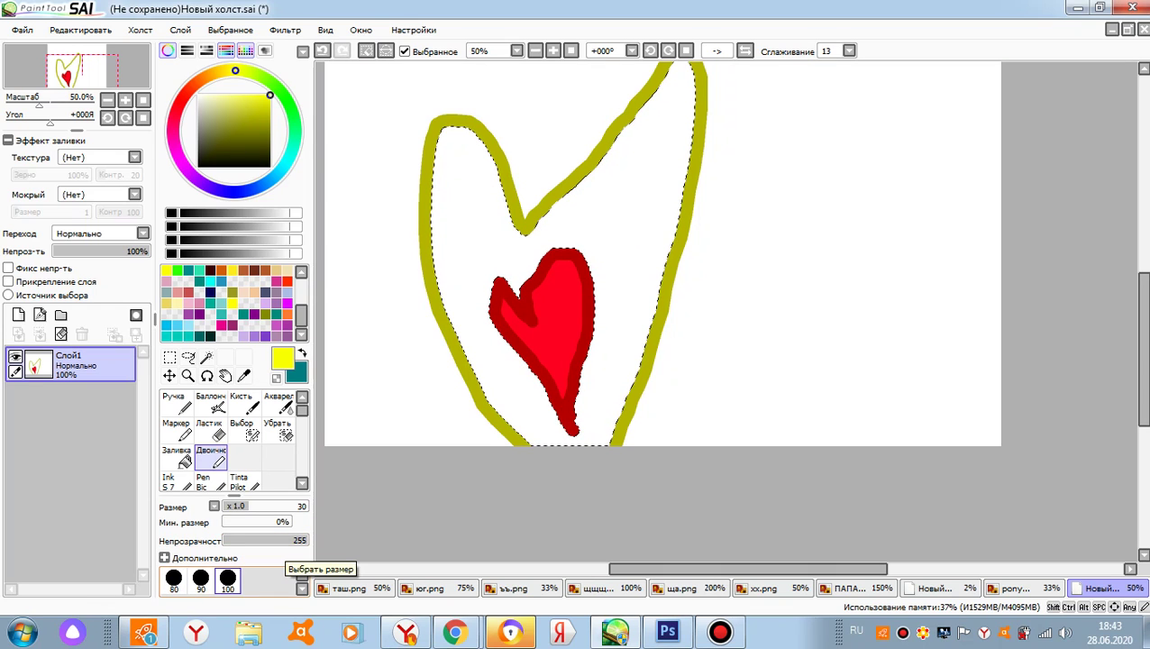
{"action": "left_click", "coordinate": [227, 579]}
{"action": "mouse_move", "coordinate": [406, 166]}
{"action": "left_mouse_down"}
{"action": "mouse_move", "coordinate": [438, 146]}
{"action": "mouse_move", "coordinate": [448, 261]}
{"action": "mouse_move", "coordinate": [471, 311]}
{"action": "mouse_move", "coordinate": [488, 175]}
{"action": "mouse_move", "coordinate": [584, 457]}
{"action": "mouse_move", "coordinate": [590, 225]}
{"action": "mouse_move", "coordinate": [600, 379]}
{"action": "left_mouse_up"}
{"action": "mouse_move", "coordinate": [672, 68]}
{"action": "left_mouse_down"}
{"action": "mouse_move", "coordinate": [665, 337]}
{"action": "mouse_move", "coordinate": [622, 414]}
{"action": "left_mouse_up"}
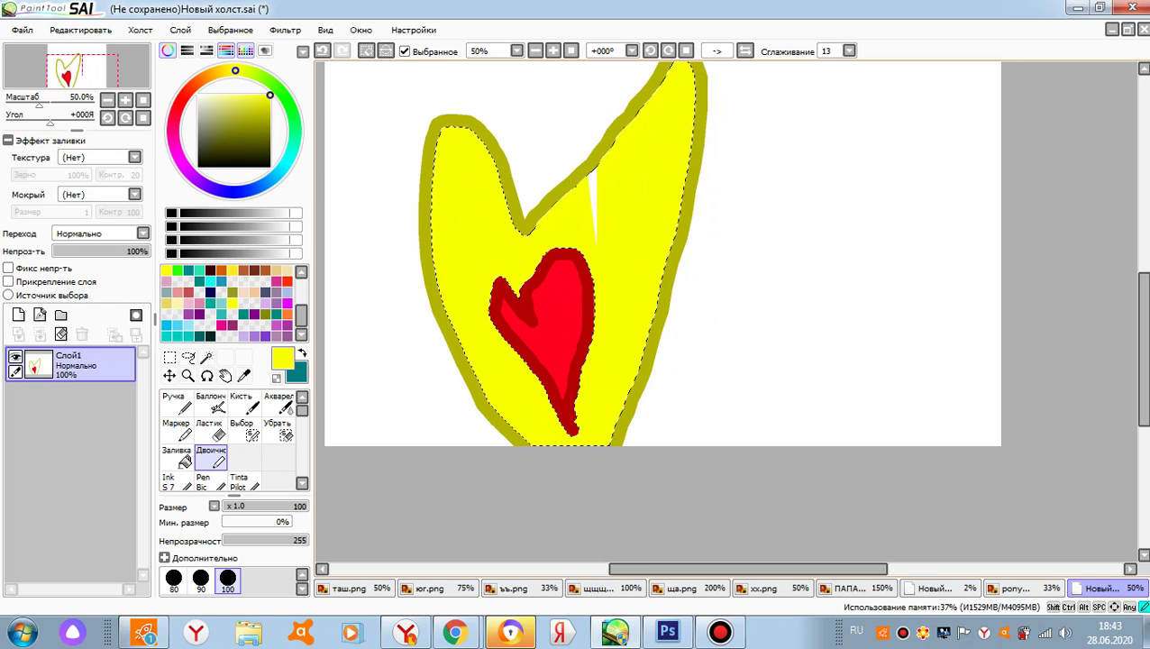
{"action": "scroll", "coordinate": [695, 279], "scroll_direction": "down", "scroll_amount": 2}
{"action": "scroll", "coordinate": [644, 190], "scroll_direction": "up", "scroll_amount": 1}
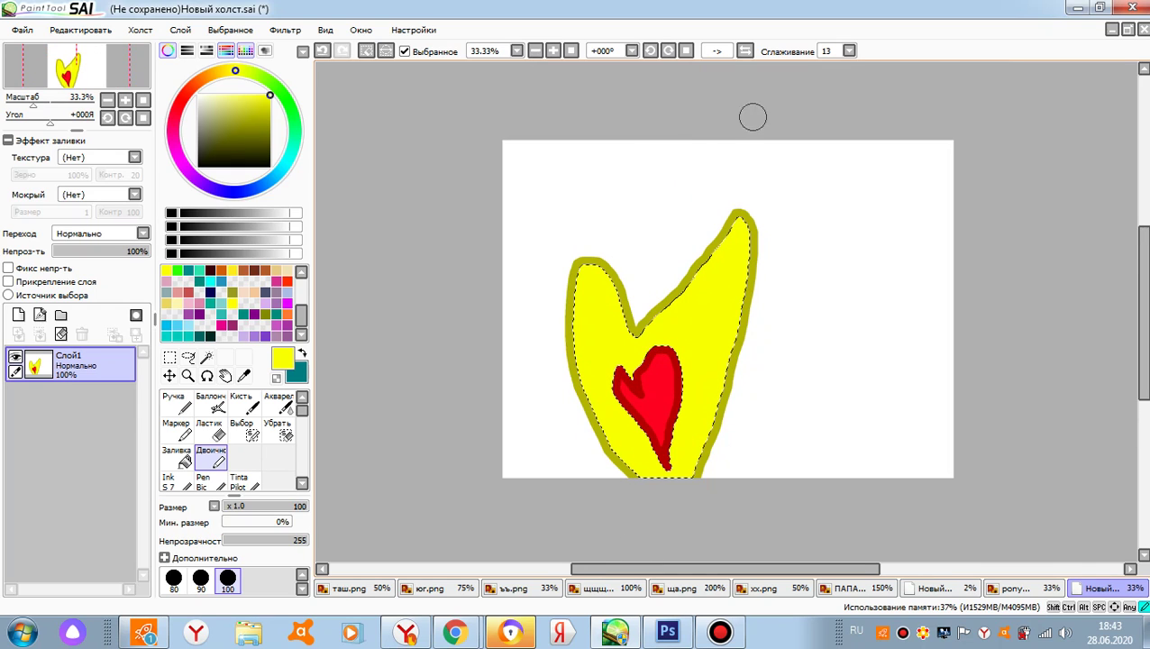
{"action": "scroll", "coordinate": [714, 405], "scroll_direction": "up", "scroll_amount": 2}
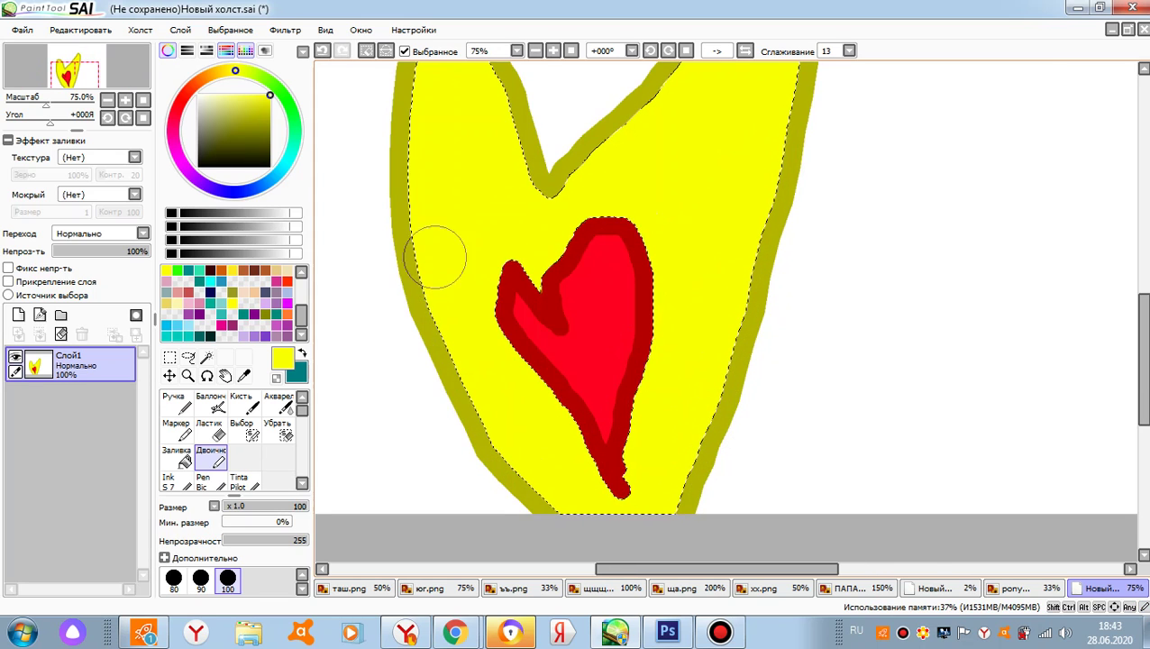
{"action": "scroll", "coordinate": [435, 257], "scroll_direction": "down", "scroll_amount": 2}
{"action": "left_click", "coordinate": [278, 430]}
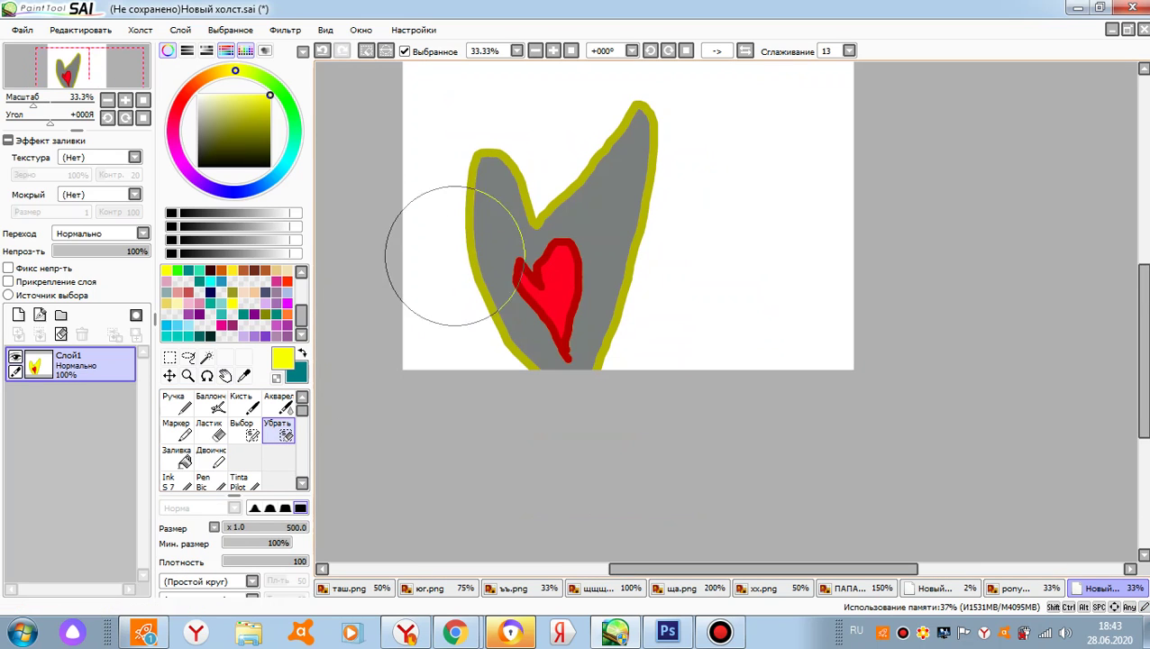
- Remove the selection across the yellow area between the hearts with the selection-removal brush at size 500
{"action": "mouse_move", "coordinate": [455, 257]}
{"action": "left_mouse_down"}
{"action": "mouse_move", "coordinate": [480, 148]}
{"action": "mouse_move", "coordinate": [515, 322]}
{"action": "mouse_move", "coordinate": [560, 377]}
{"action": "mouse_move", "coordinate": [605, 190]}
{"action": "mouse_move", "coordinate": [636, 102]}
{"action": "left_mouse_up"}
{"action": "scroll", "coordinate": [604, 243], "scroll_direction": "down", "scroll_amount": 2}
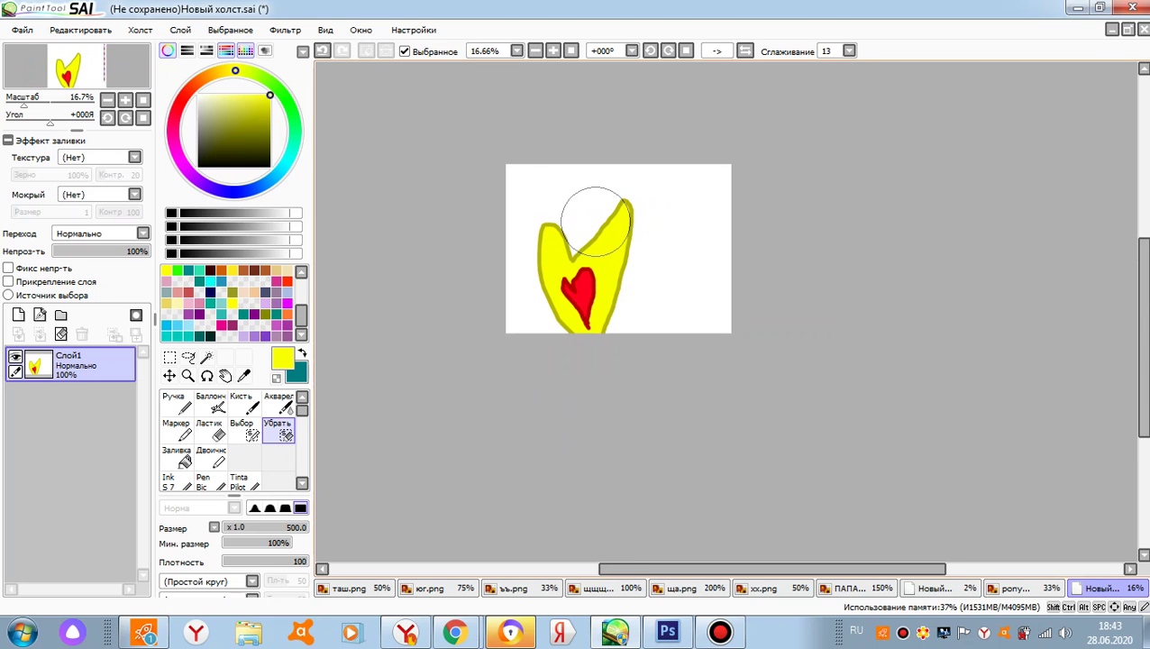
{"action": "scroll", "coordinate": [615, 193], "scroll_direction": "down", "scroll_amount": 1}
{"action": "scroll", "coordinate": [570, 298], "scroll_direction": "up", "scroll_amount": 2}
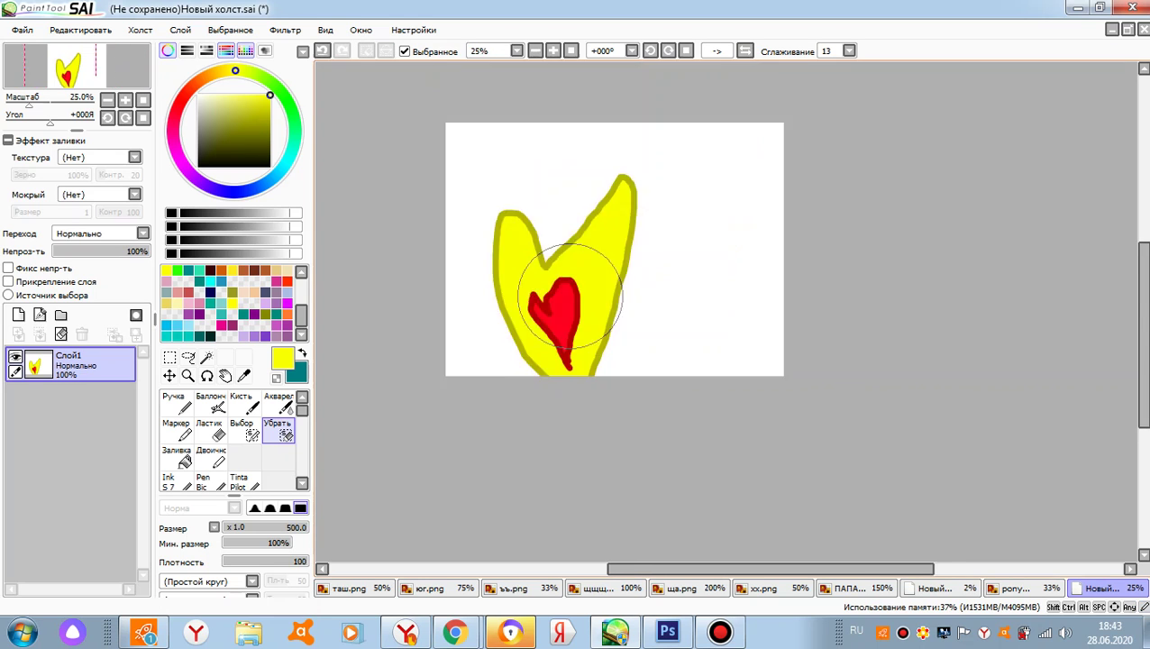
- Examine the pixel edges of the small heart's dark red outline against the red and yellow fills at high magnification
{"action": "scroll", "coordinate": [569, 297], "scroll_direction": "up", "scroll_amount": 3}
{"action": "scroll", "coordinate": [488, 436], "scroll_direction": "down", "scroll_amount": 4}
{"action": "scroll", "coordinate": [677, 300], "scroll_direction": "up", "scroll_amount": 5}
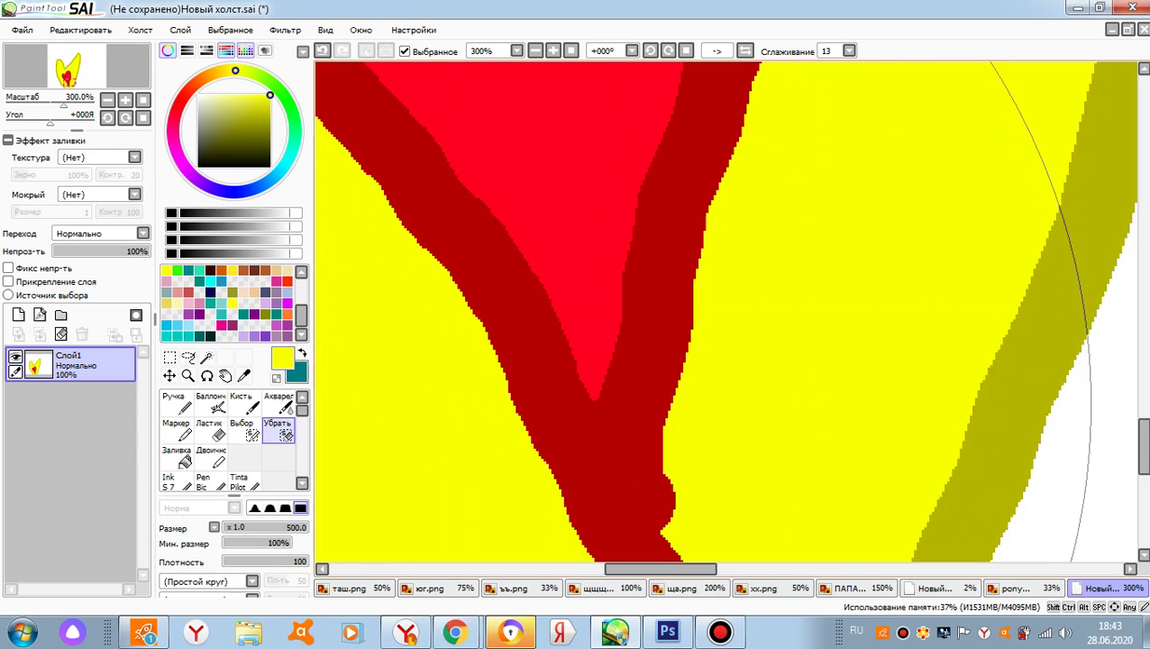
{"action": "scroll", "coordinate": [523, 417], "scroll_direction": "up", "scroll_amount": 5}
{"action": "scroll", "coordinate": [706, 320], "scroll_direction": "down", "scroll_amount": 5}
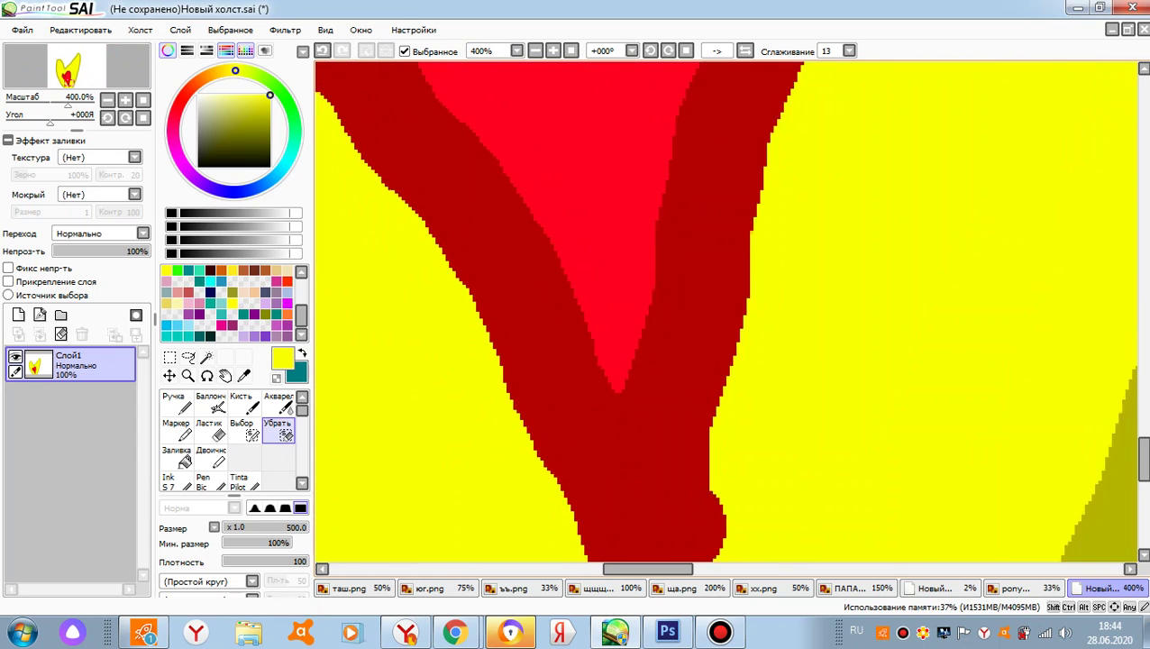
{"action": "scroll", "coordinate": [706, 320], "scroll_direction": "up", "scroll_amount": 5}
{"action": "scroll", "coordinate": [769, 378], "scroll_direction": "down", "scroll_amount": 5}
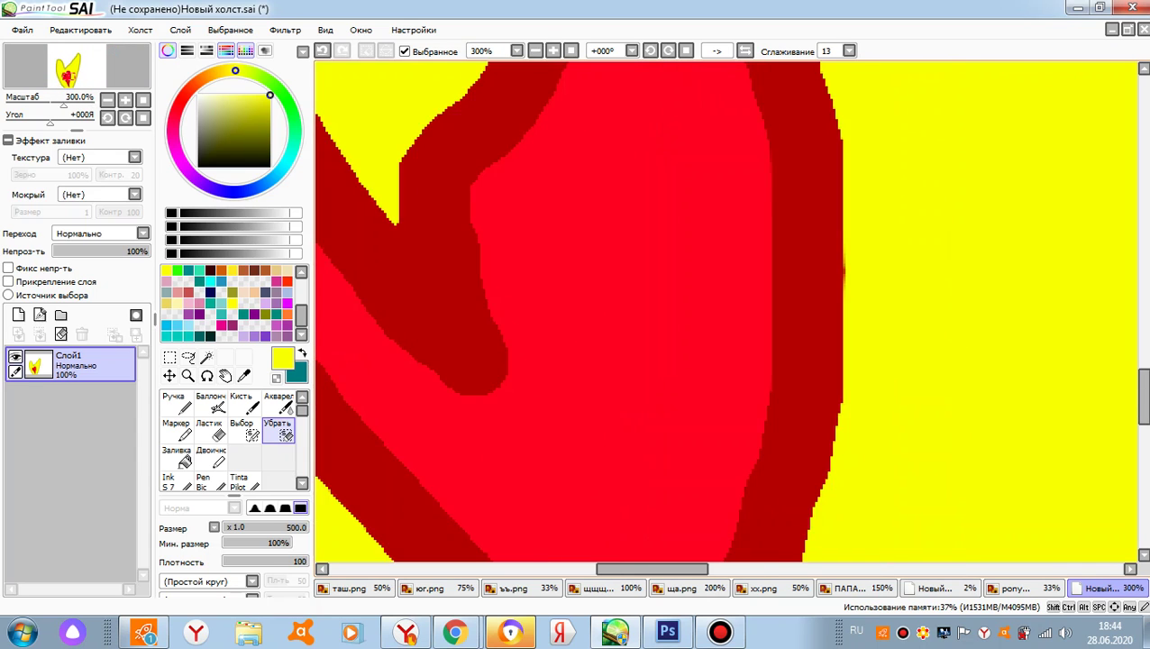
{"action": "scroll", "coordinate": [856, 380], "scroll_direction": "up", "scroll_amount": 5}
{"action": "scroll", "coordinate": [869, 384], "scroll_direction": "down", "scroll_amount": 4}
{"action": "scroll", "coordinate": [726, 311], "scroll_direction": "up", "scroll_amount": 2}
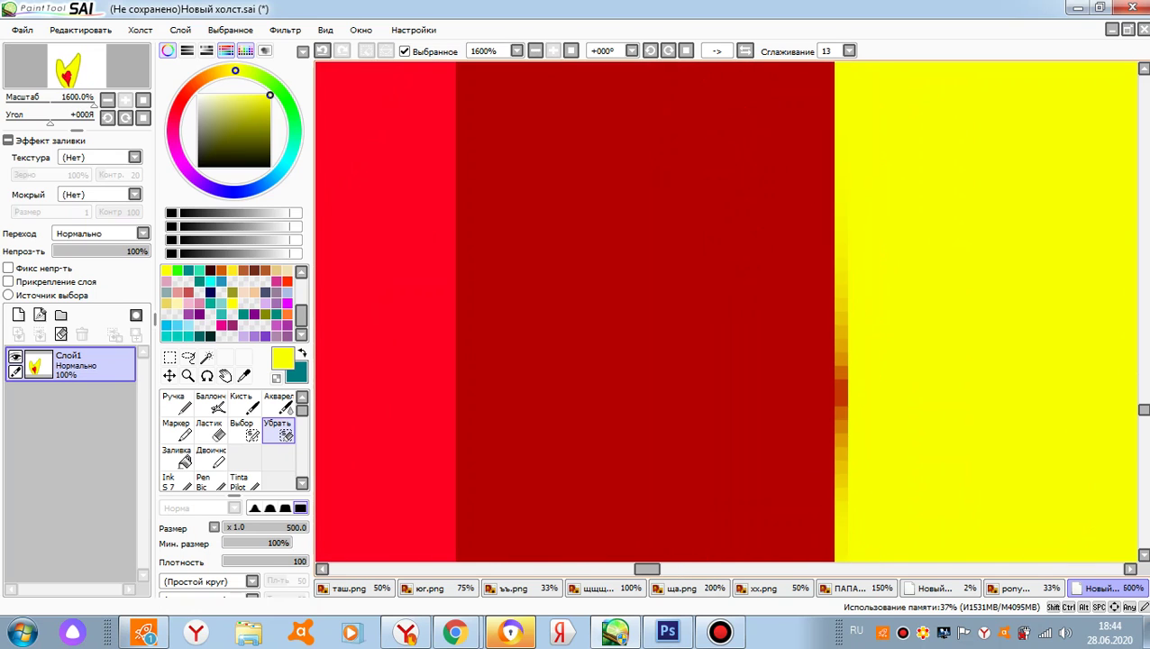
{"action": "scroll", "coordinate": [951, 365], "scroll_direction": "down", "scroll_amount": 8}
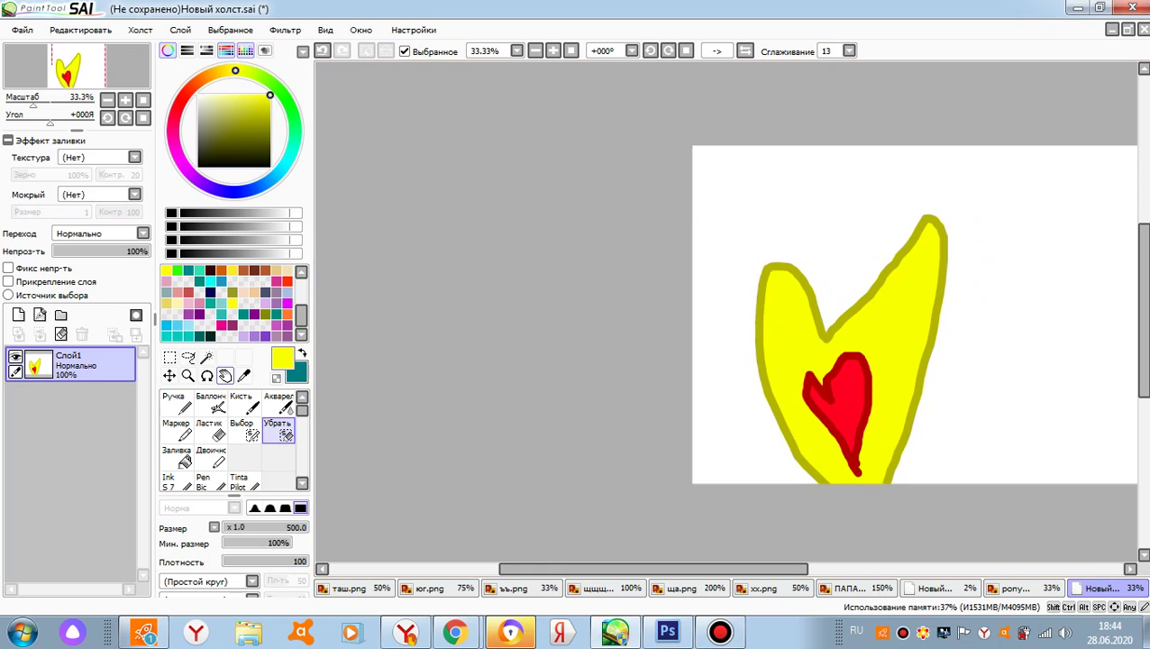
- Select the white background around the large heart with the Magic Wand
{"action": "left_click", "coordinate": [206, 358]}
{"action": "left_click", "coordinate": [710, 295]}
{"action": "scroll", "coordinate": [698, 295], "scroll_direction": "down", "scroll_amount": 1}
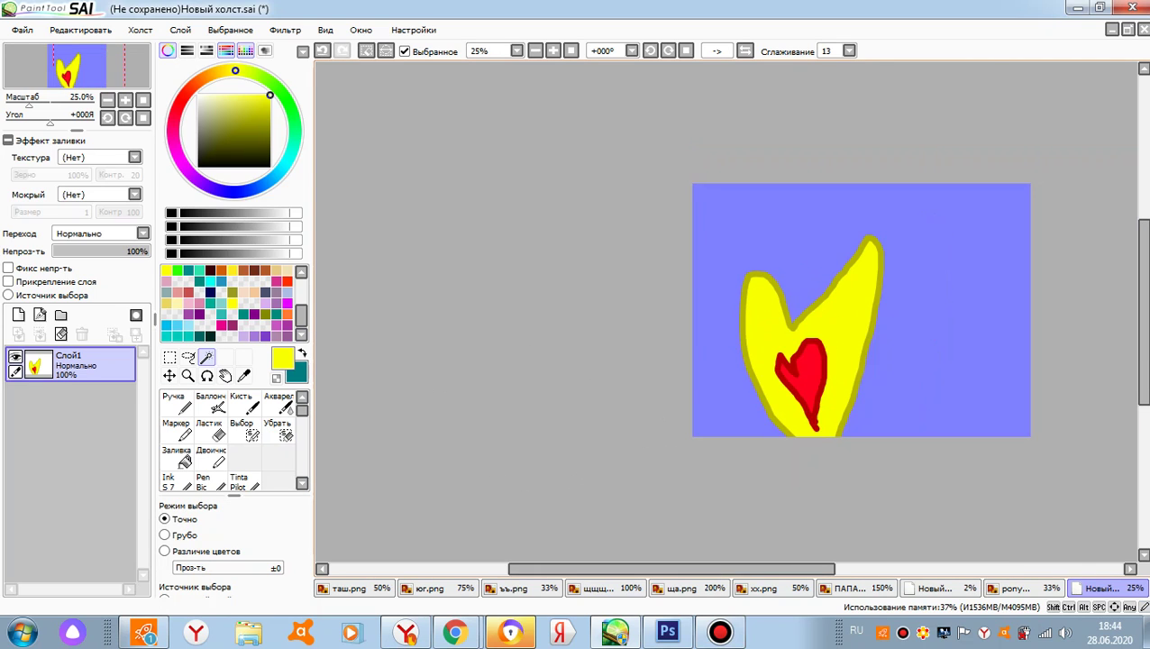
{"action": "scroll", "coordinate": [895, 260], "scroll_direction": "up", "scroll_amount": 1}
- Paint broad pure blue strokes over the left part of the selected background with the Binary brush at size 100
{"action": "left_click", "coordinate": [210, 457]}
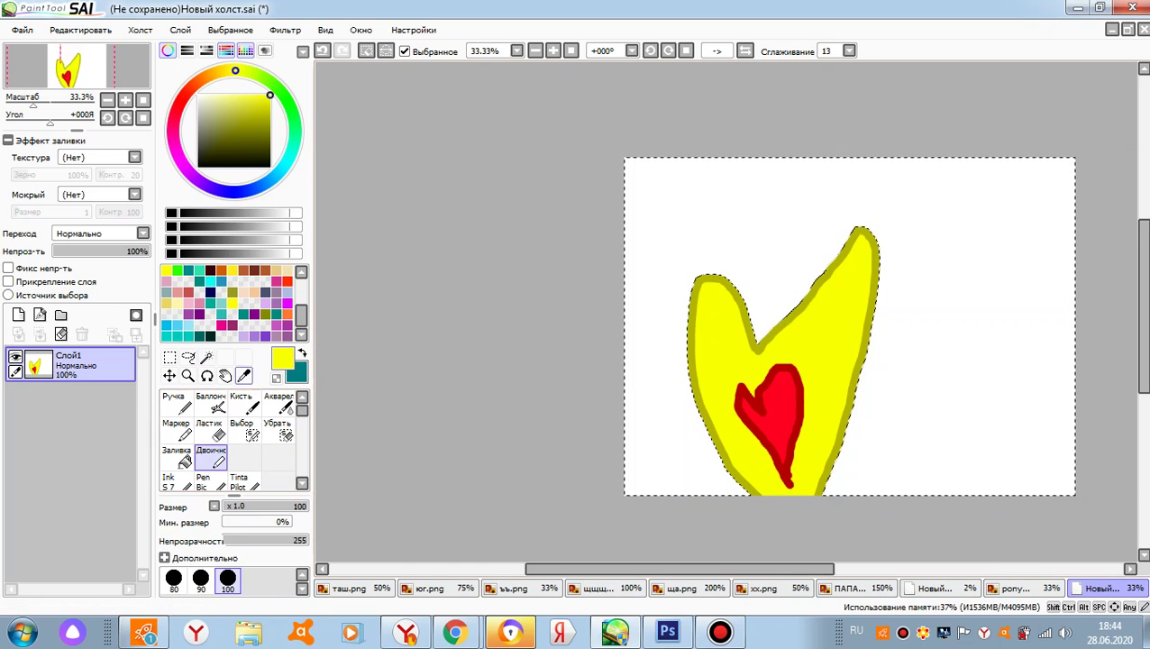
{"action": "left_click", "coordinate": [185, 95]}
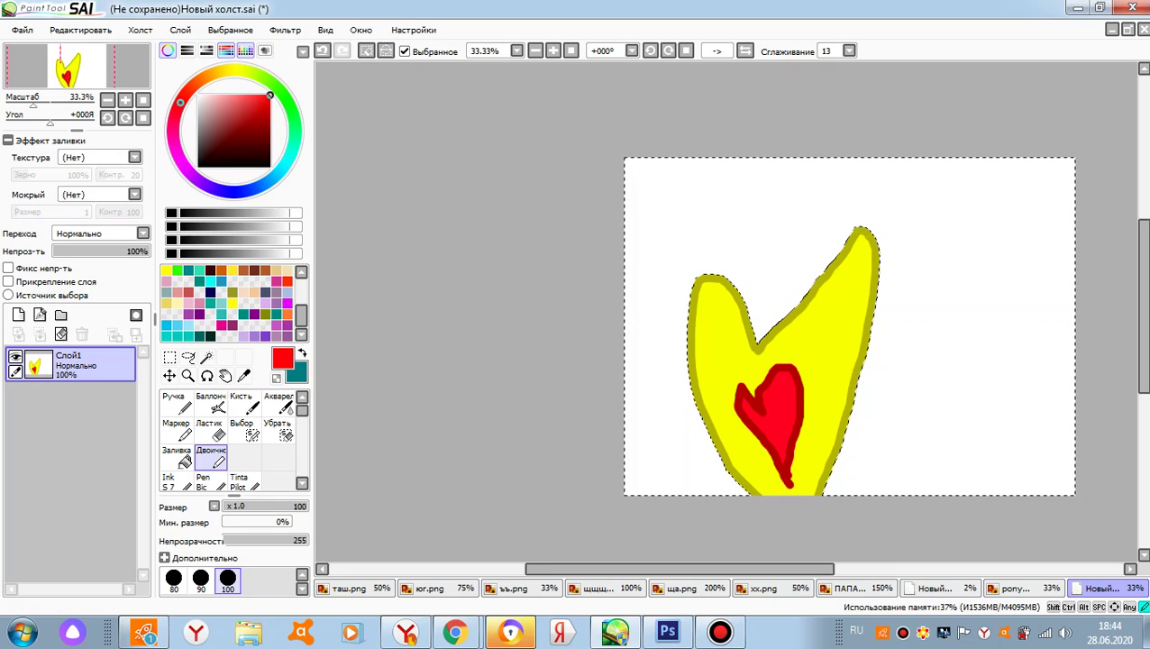
{"action": "mouse_move", "coordinate": [180, 102]}
{"action": "left_mouse_down"}
{"action": "mouse_move", "coordinate": [186, 168]}
{"action": "mouse_move", "coordinate": [293, 123]}
{"action": "left_mouse_up"}
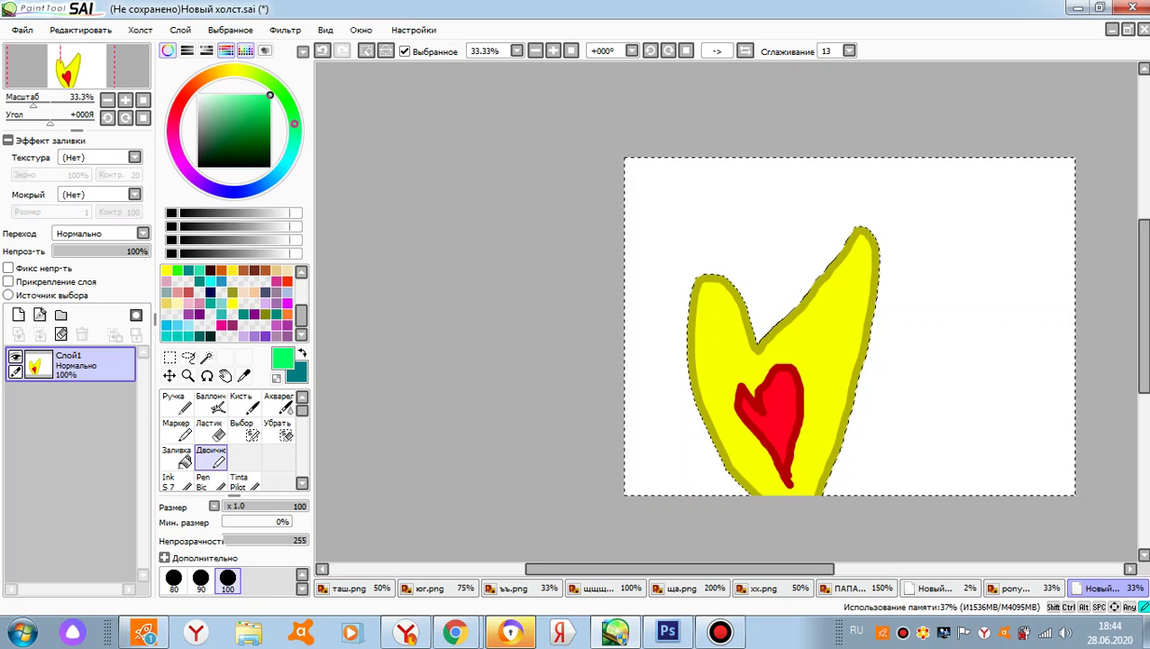
{"action": "left_click_drag", "start_coordinate": [282, 168], "coordinate": [227, 191]}
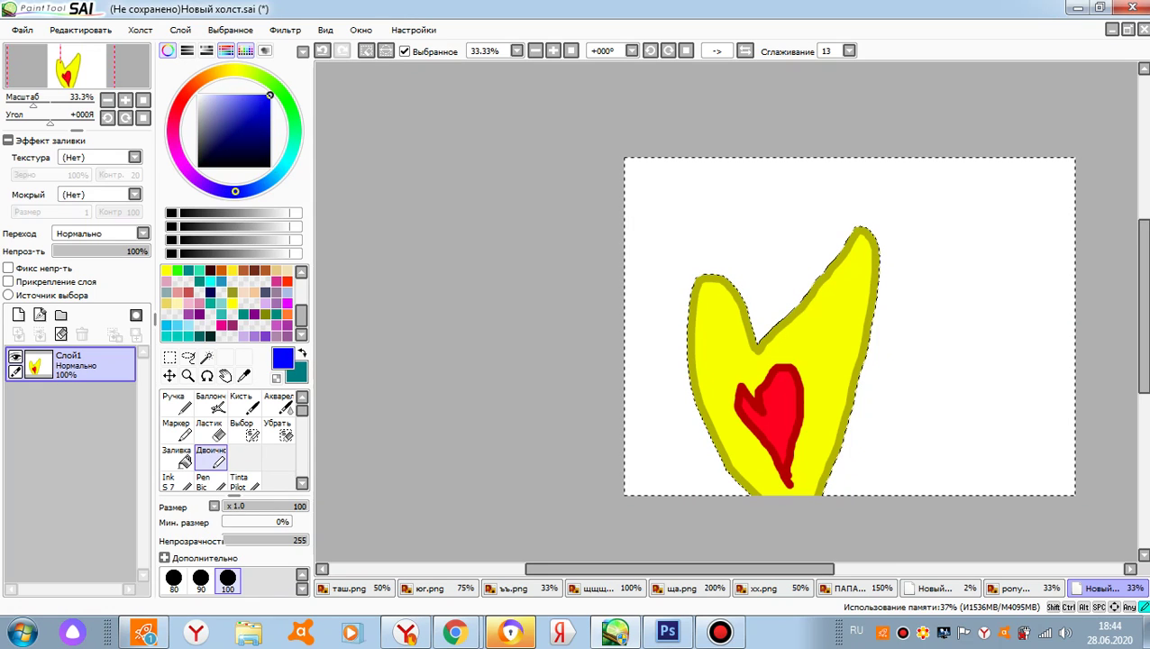
{"action": "mouse_move", "coordinate": [651, 105]}
{"action": "left_mouse_down"}
{"action": "mouse_move", "coordinate": [631, 477]}
{"action": "mouse_move", "coordinate": [653, 153]}
{"action": "left_mouse_up"}
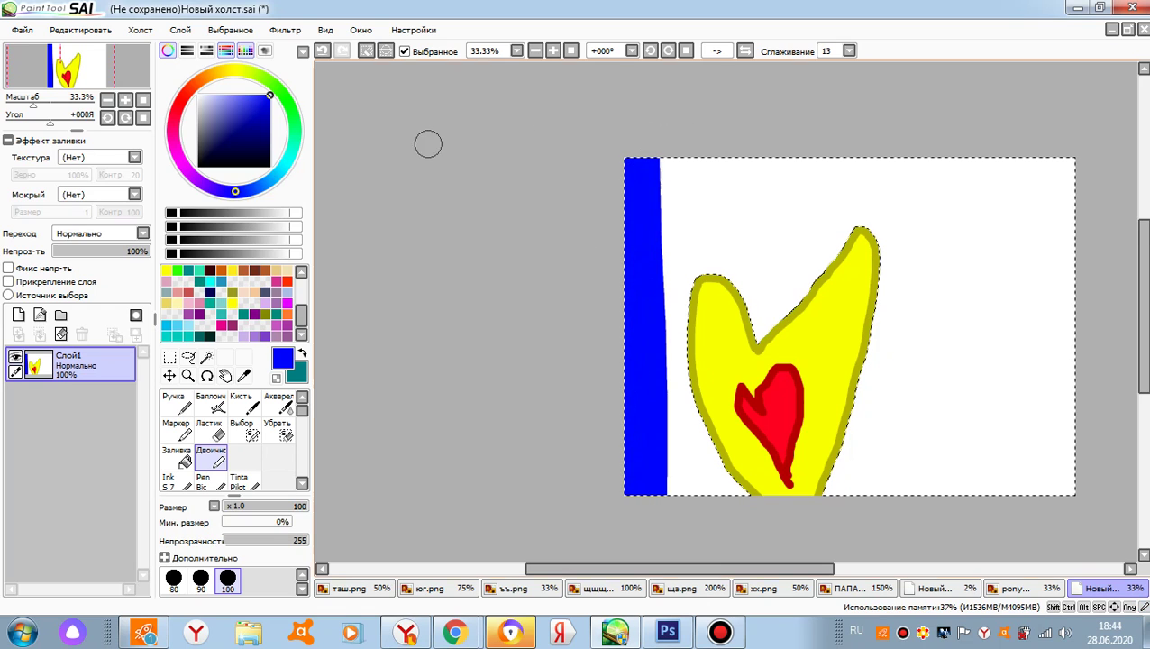
{"action": "mouse_move", "coordinate": [782, 172]}
{"action": "left_mouse_down"}
{"action": "mouse_move", "coordinate": [755, 507]}
{"action": "mouse_move", "coordinate": [607, 492]}
{"action": "left_mouse_up"}
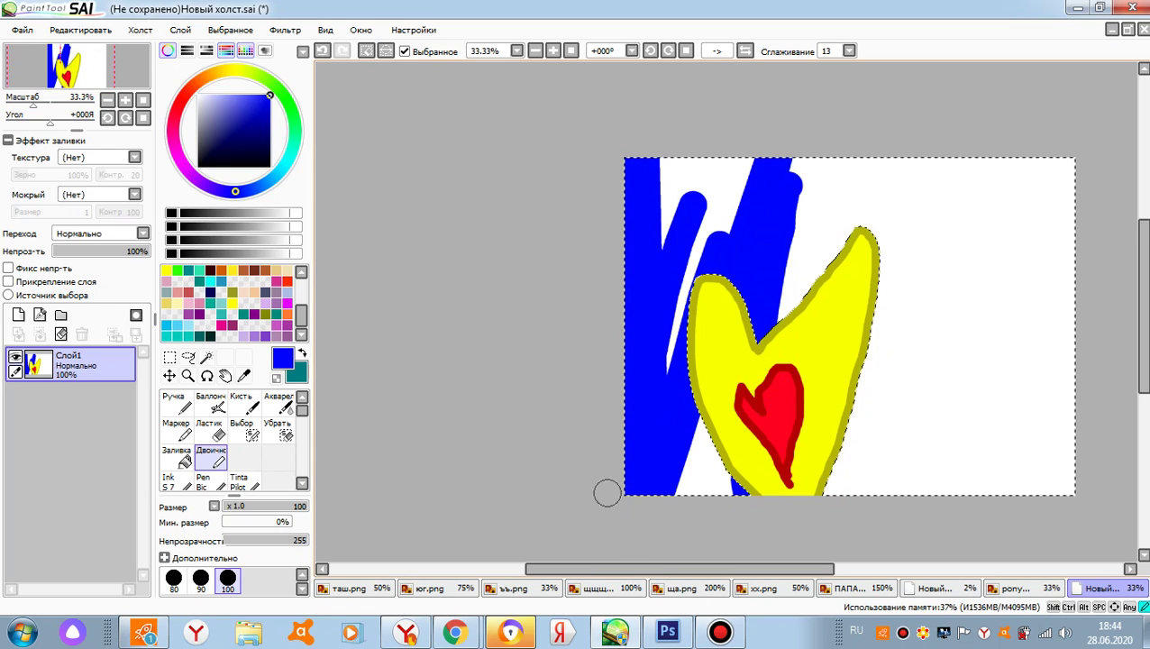
- Fill the remaining white gaps of the background around the large heart with blue using the Bucket
{"action": "left_click", "coordinate": [177, 458]}
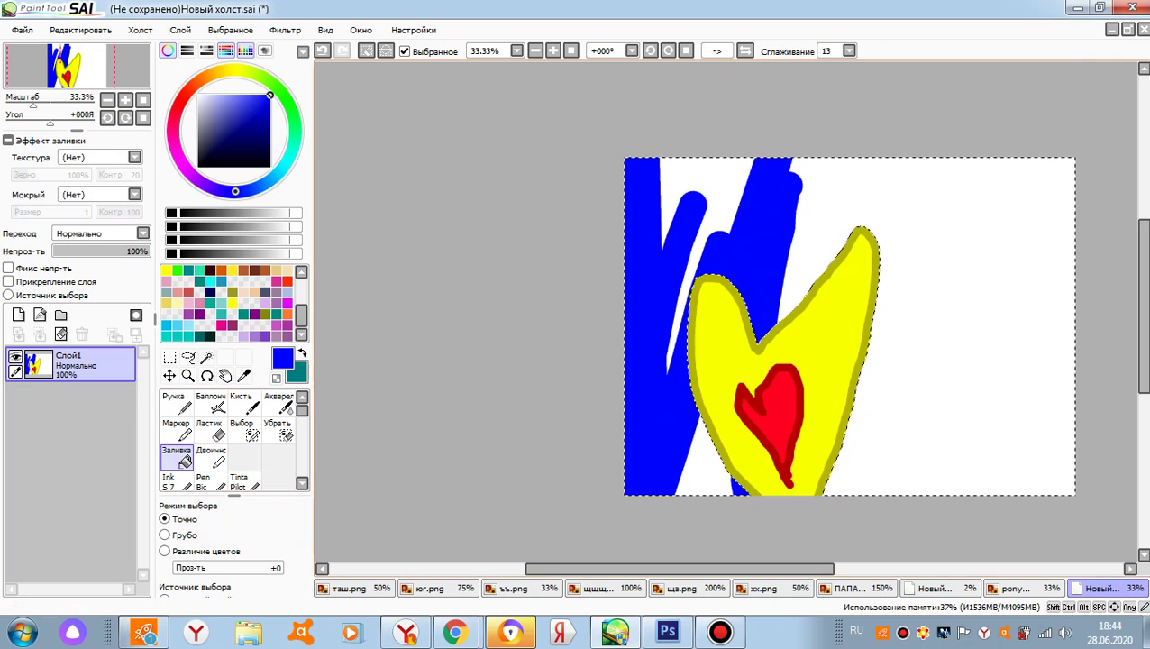
{"action": "left_click", "coordinate": [718, 200]}
{"action": "scroll", "coordinate": [806, 243], "scroll_direction": "down", "scroll_amount": 1}
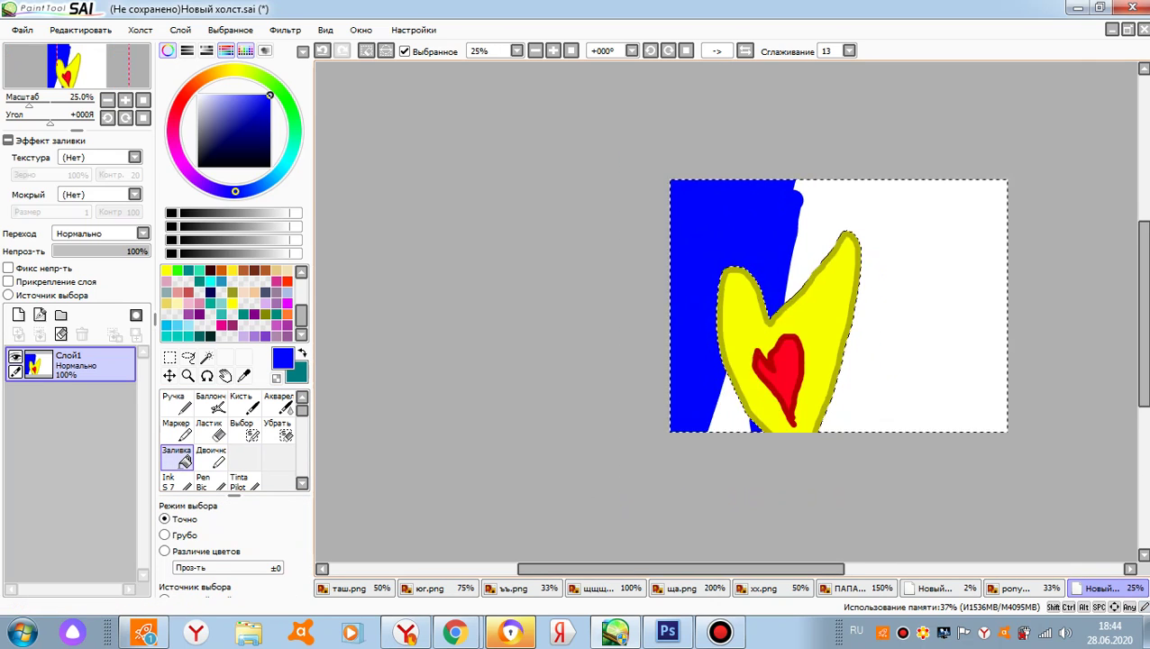
{"action": "left_click", "coordinate": [866, 241]}
{"action": "scroll", "coordinate": [855, 242], "scroll_direction": "down", "scroll_amount": 1}
{"action": "scroll", "coordinate": [908, 299], "scroll_direction": "up", "scroll_amount": 2}
{"action": "left_click", "coordinate": [631, 410]}
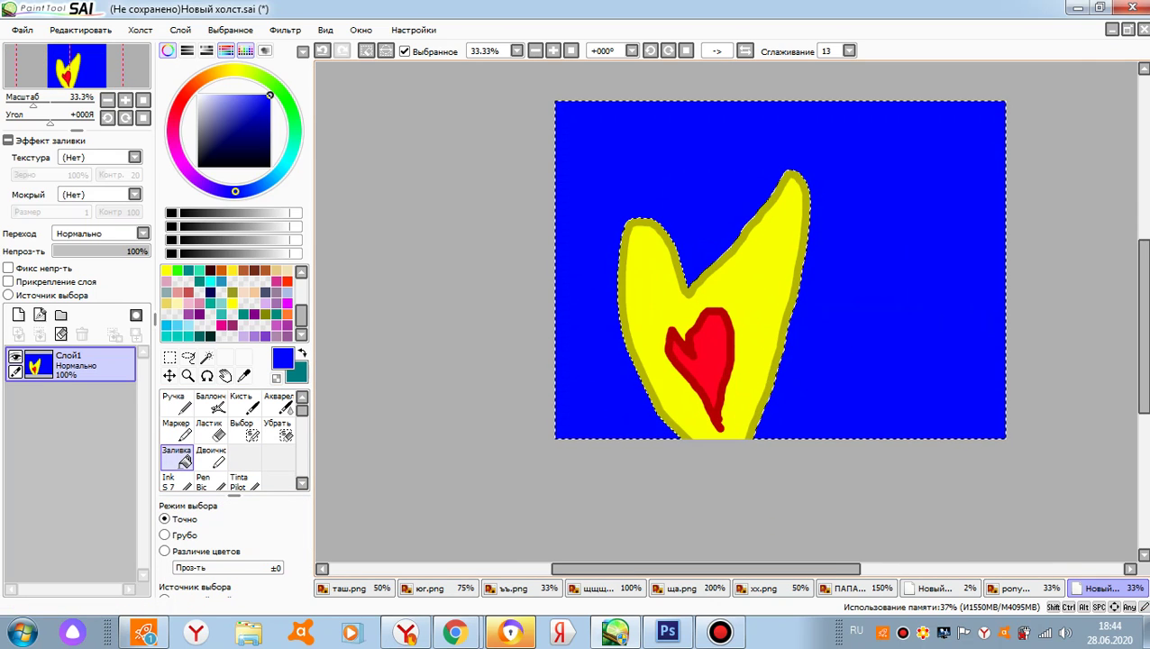
- Examine the boundary between the blue background and the large heart's olive outline at high magnification
{"action": "scroll", "coordinate": [683, 331], "scroll_direction": "up", "scroll_amount": 1}
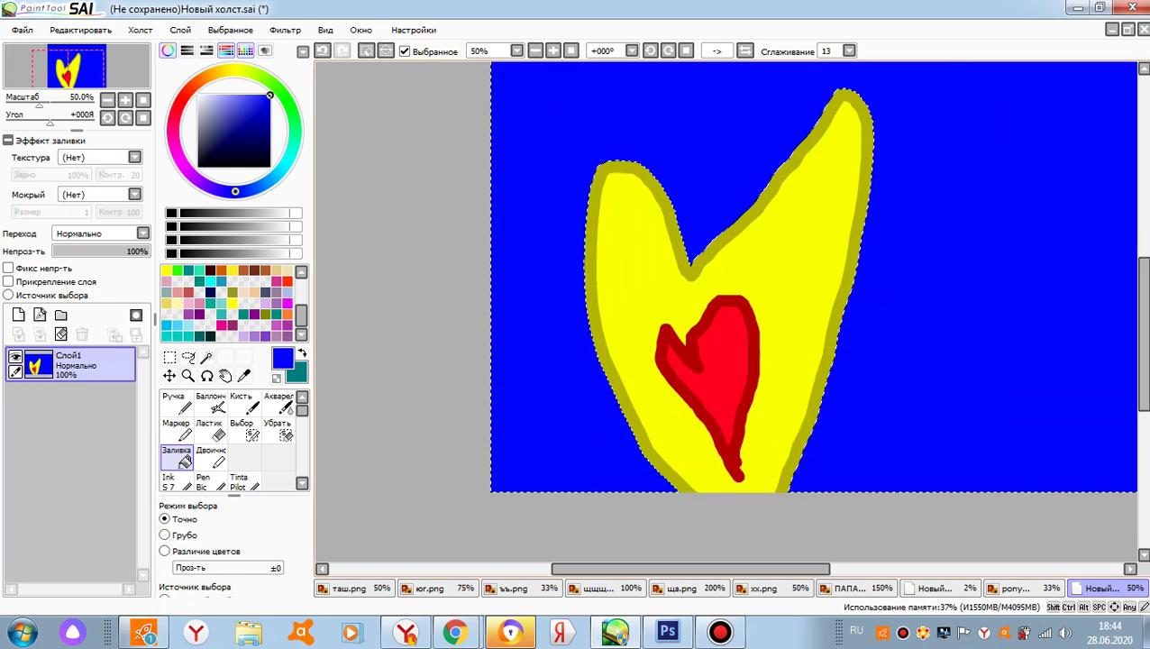
{"action": "scroll", "coordinate": [678, 330], "scroll_direction": "up", "scroll_amount": 6}
{"action": "scroll", "coordinate": [622, 321], "scroll_direction": "down", "scroll_amount": 6}
{"action": "scroll", "coordinate": [521, 317], "scroll_direction": "up", "scroll_amount": 9}
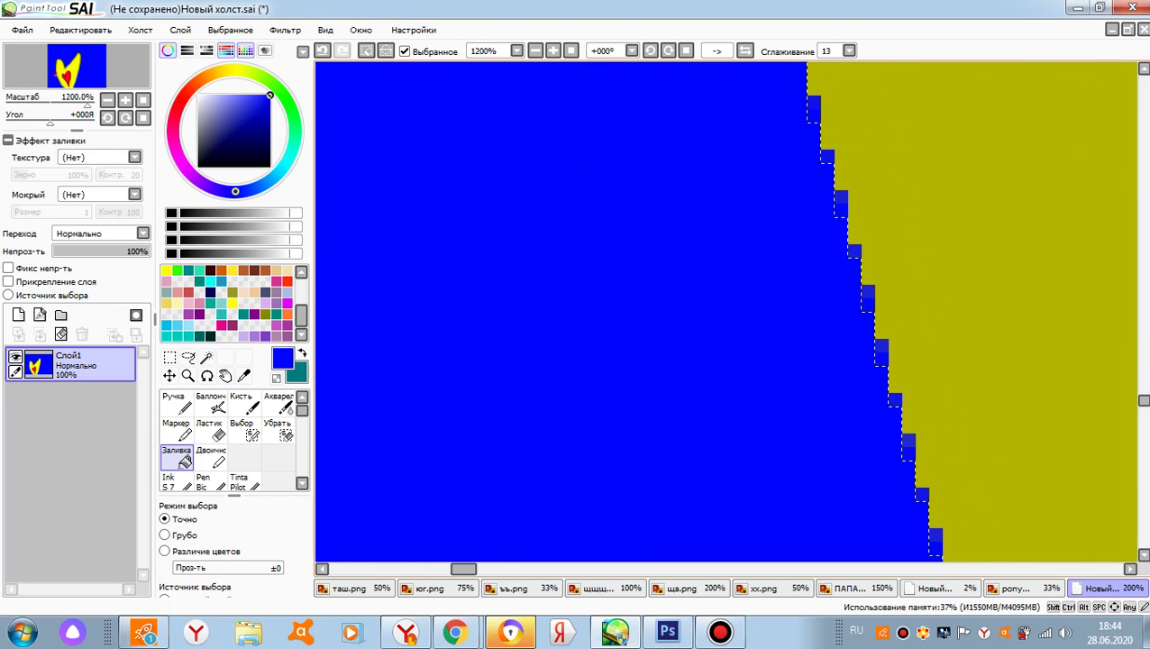
{"action": "scroll", "coordinate": [725, 311], "scroll_direction": "down", "scroll_amount": 5}
{"action": "scroll", "coordinate": [726, 311], "scroll_direction": "up", "scroll_amount": 5}
{"action": "scroll", "coordinate": [726, 310], "scroll_direction": "down", "scroll_amount": 5}
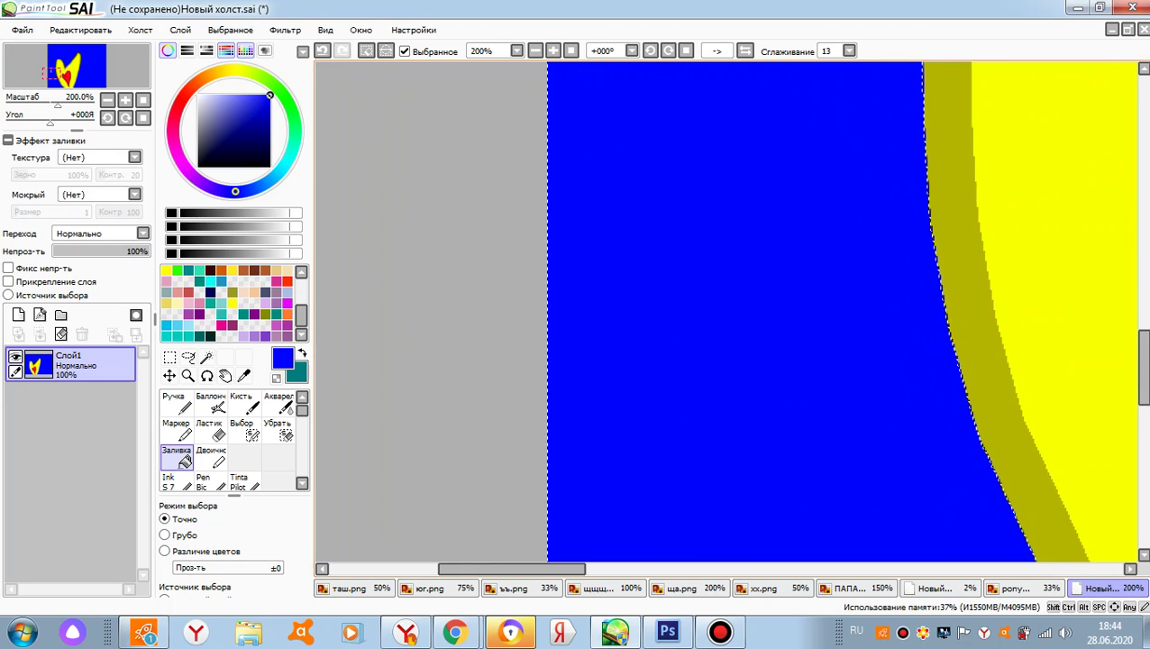
{"action": "scroll", "coordinate": [793, 271], "scroll_direction": "down", "scroll_amount": 5}
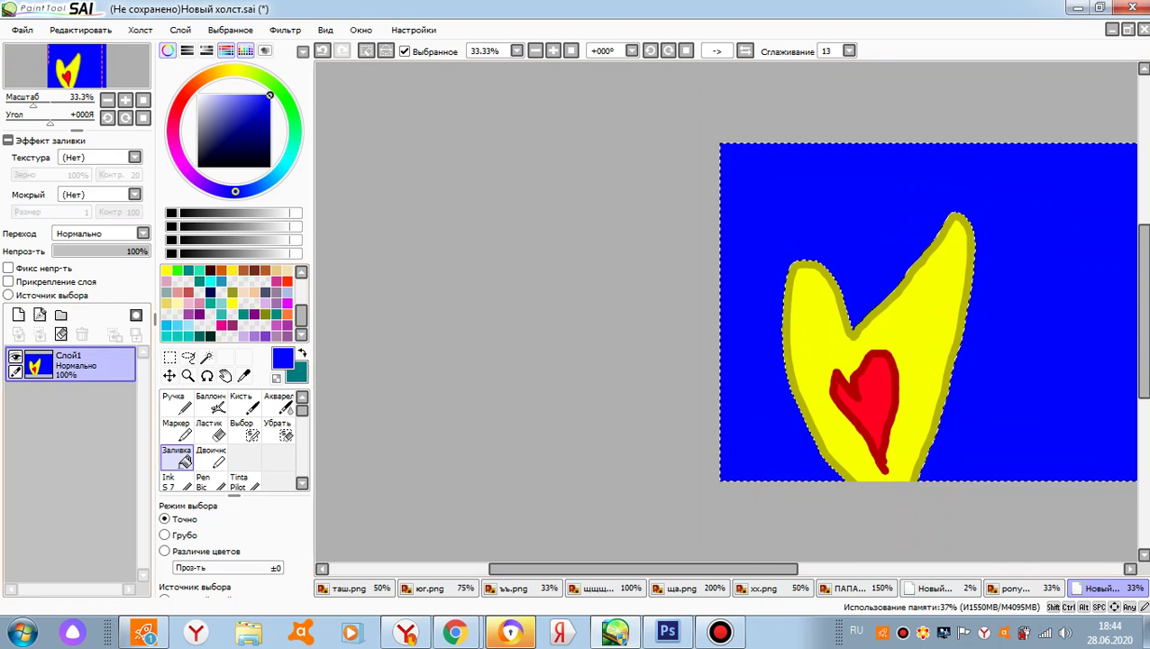
- Scatter cyan dots across the blue background with the Binary brush at size 100, undoing the trial cyan strokes first
{"action": "left_click", "coordinate": [211, 456]}
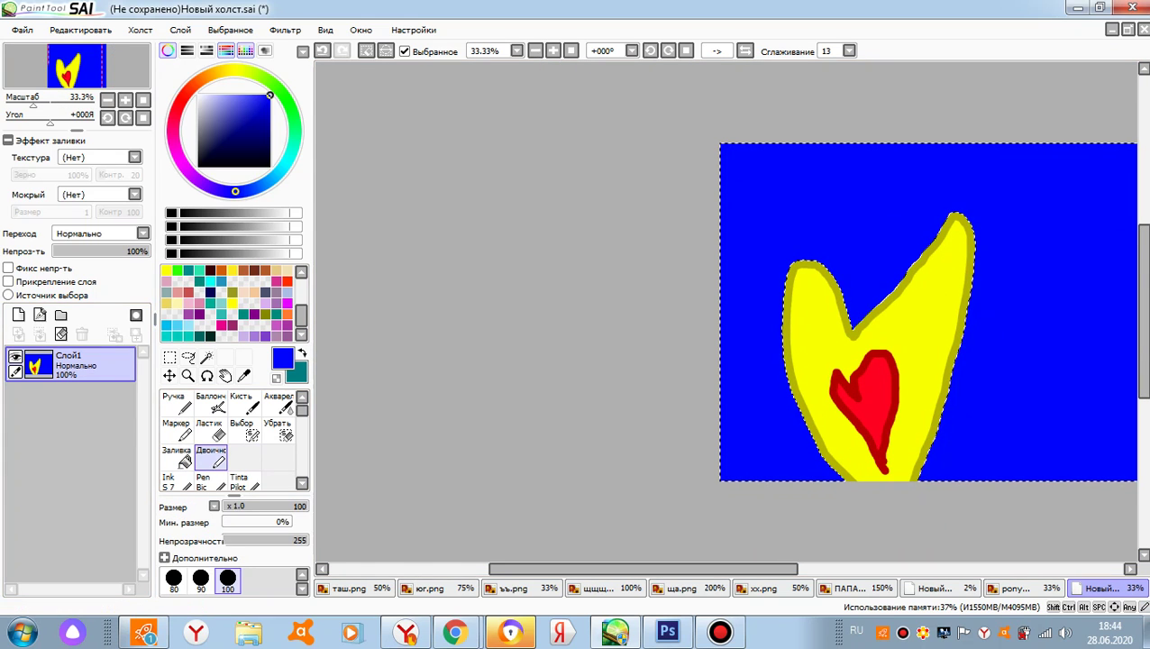
{"action": "left_click", "coordinate": [289, 156]}
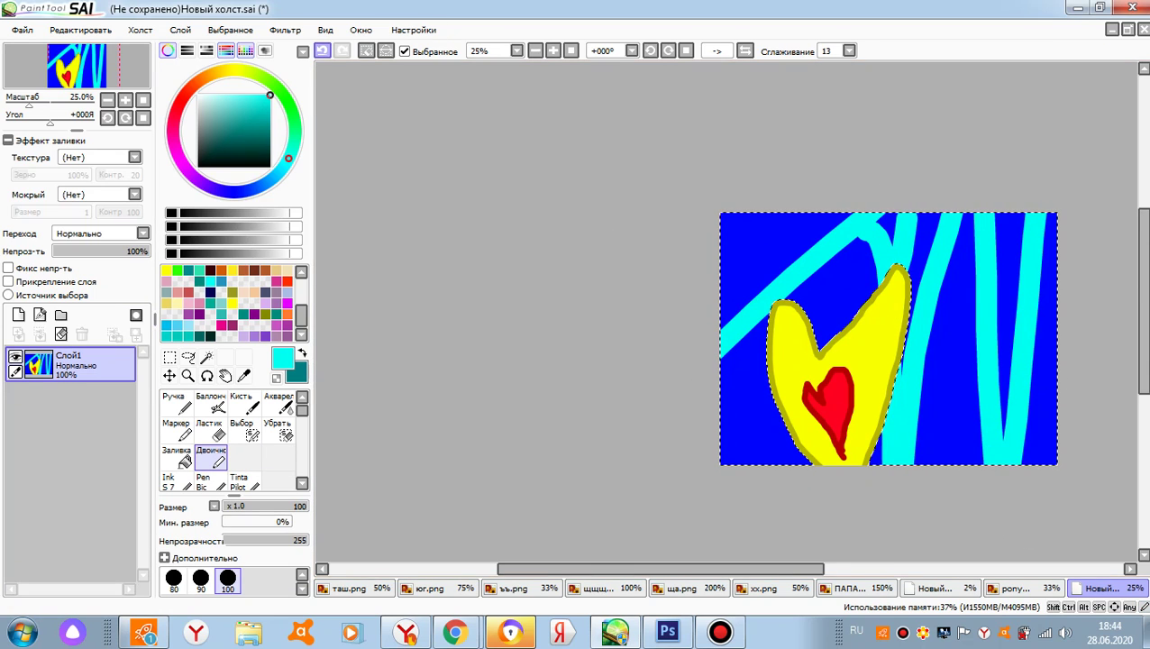
{"action": "left_click", "coordinate": [321, 51]}
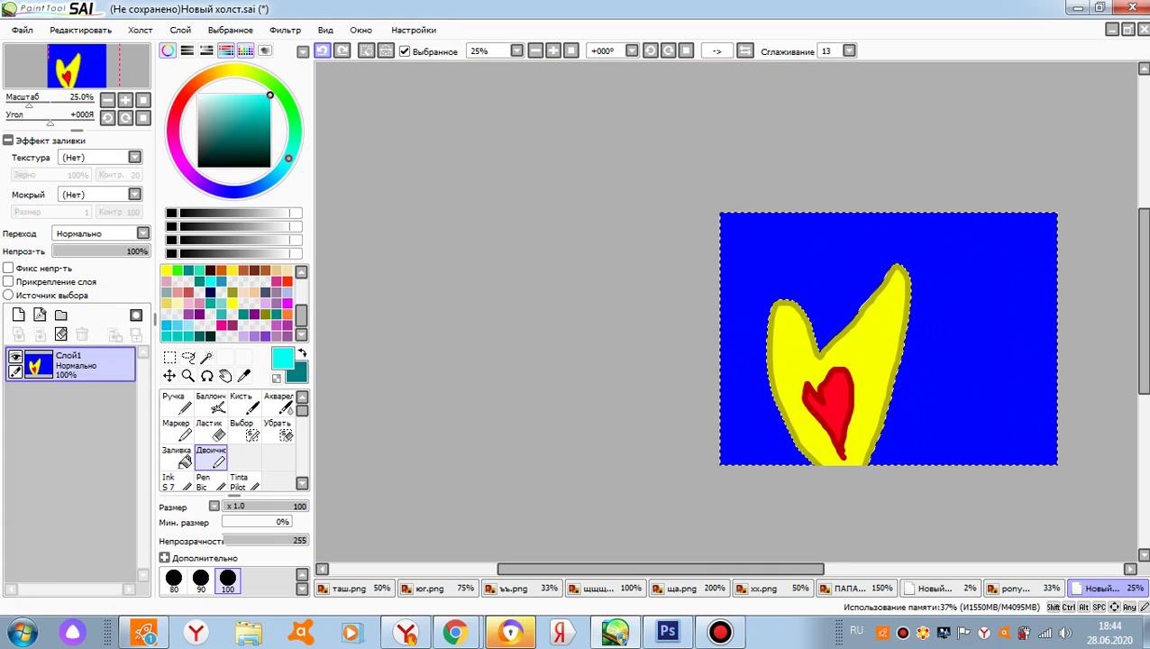
{"action": "left_click", "coordinate": [979, 289]}
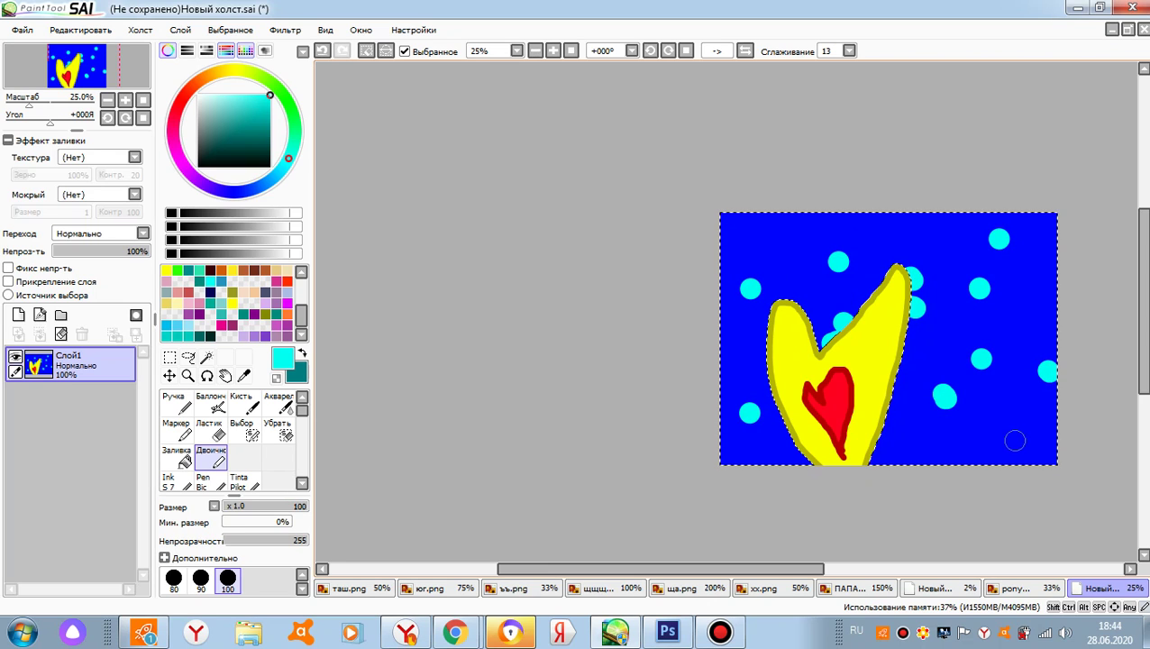
- Try to blend the cyan dots left of and above the heart with the Oils 1 Blend brush at size 260
{"action": "scroll", "coordinate": [234, 441], "scroll_direction": "down", "scroll_amount": 3}
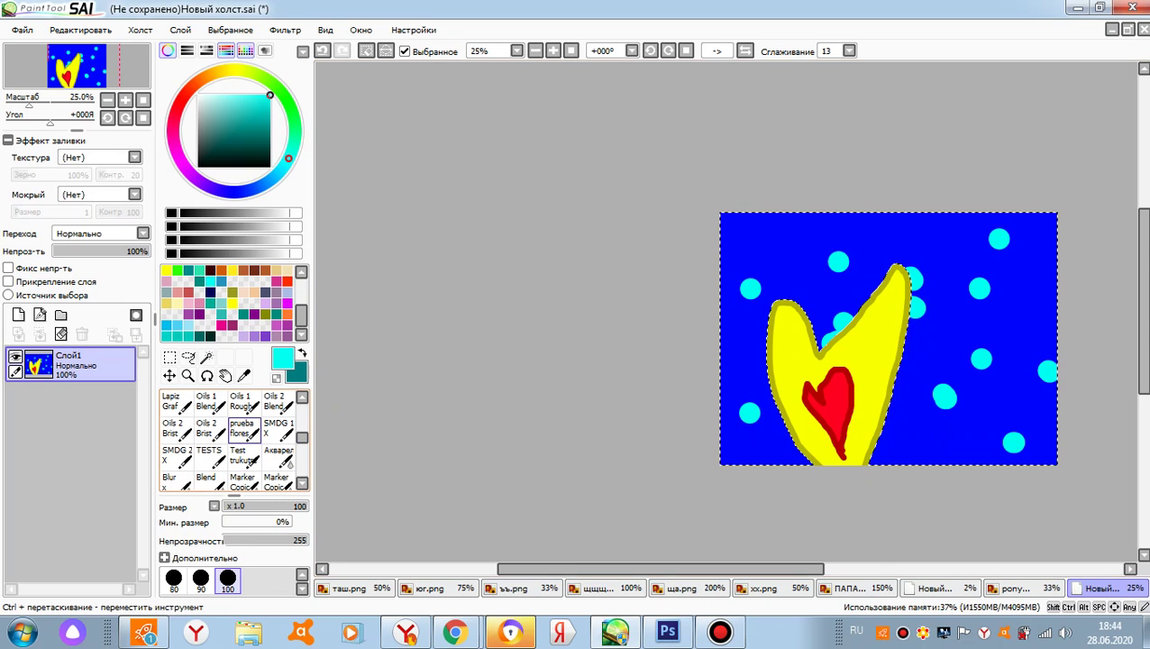
{"action": "left_click", "coordinate": [279, 428]}
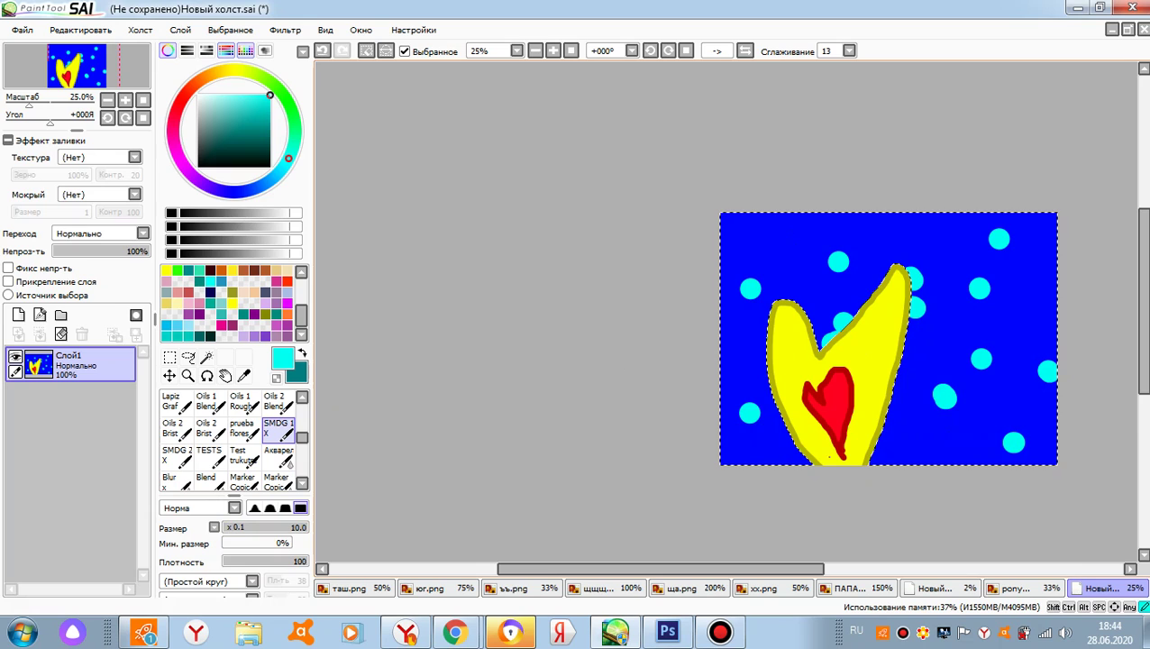
{"action": "left_click", "coordinate": [206, 401]}
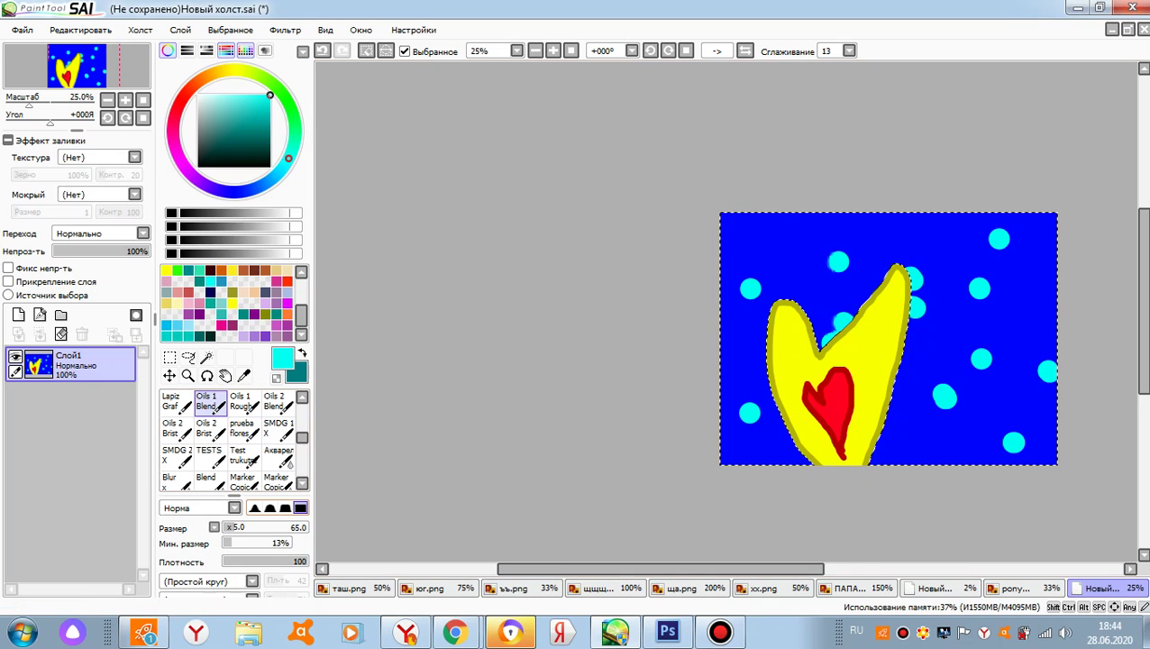
{"action": "key", "text": "bracketleft"}
{"action": "left_click_drag", "start_coordinate": [750, 252], "coordinate": [759, 433]}
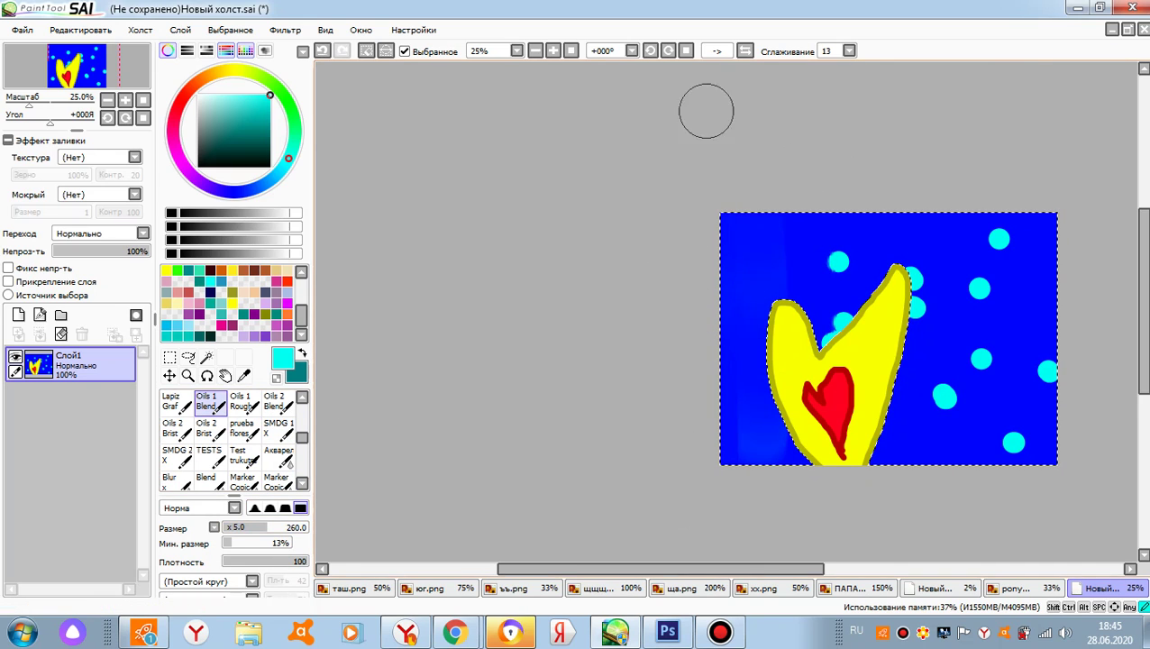
{"action": "left_click_drag", "start_coordinate": [826, 225], "coordinate": [829, 334]}
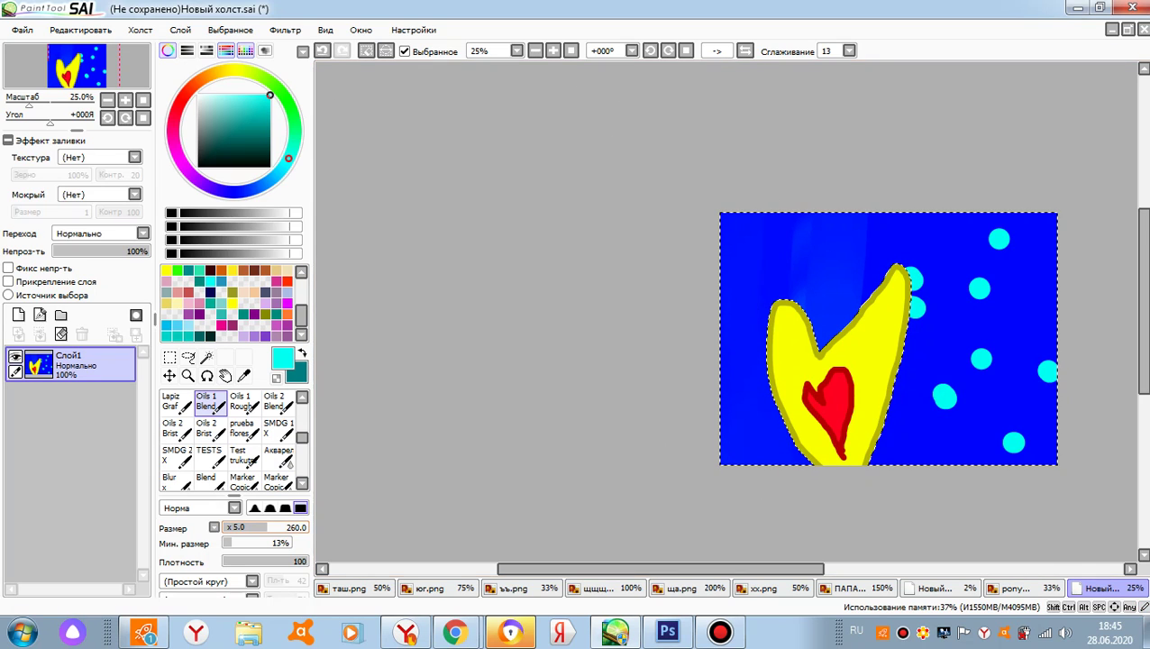
- Reduce the blending brush size to 70 and undo the large blending strokes over the cyan dots
{"action": "key", "text": "bracketleft"}
{"action": "key", "text": "bracketleft"}
{"action": "key", "text": "bracketleft"}
{"action": "key", "text": "bracketleft"}
{"action": "key", "text": "bracketleft"}
{"action": "key", "text": "bracketleft"}
{"action": "key", "text": "ctrl+z"}
{"action": "key", "text": "ctrl+z"}
{"action": "key", "text": "ctrl+z"}
{"action": "key", "text": "ctrl+z"}
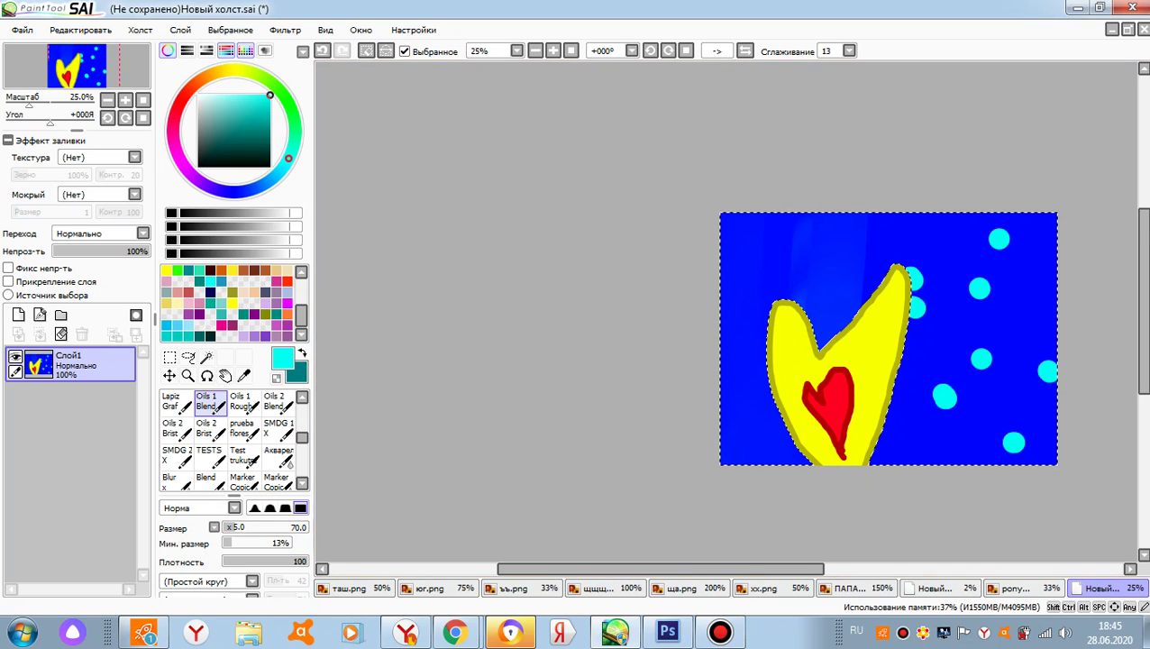
- Smear the cyan dots around the heart into soft vertical streaks on the blue background with the Oils 1 Blend brush
{"action": "mouse_move", "coordinate": [845, 236]}
{"action": "left_mouse_down"}
{"action": "mouse_move", "coordinate": [821, 396]}
{"action": "mouse_move", "coordinate": [775, 92]}
{"action": "mouse_move", "coordinate": [747, 542]}
{"action": "mouse_move", "coordinate": [776, 215]}
{"action": "left_mouse_up"}
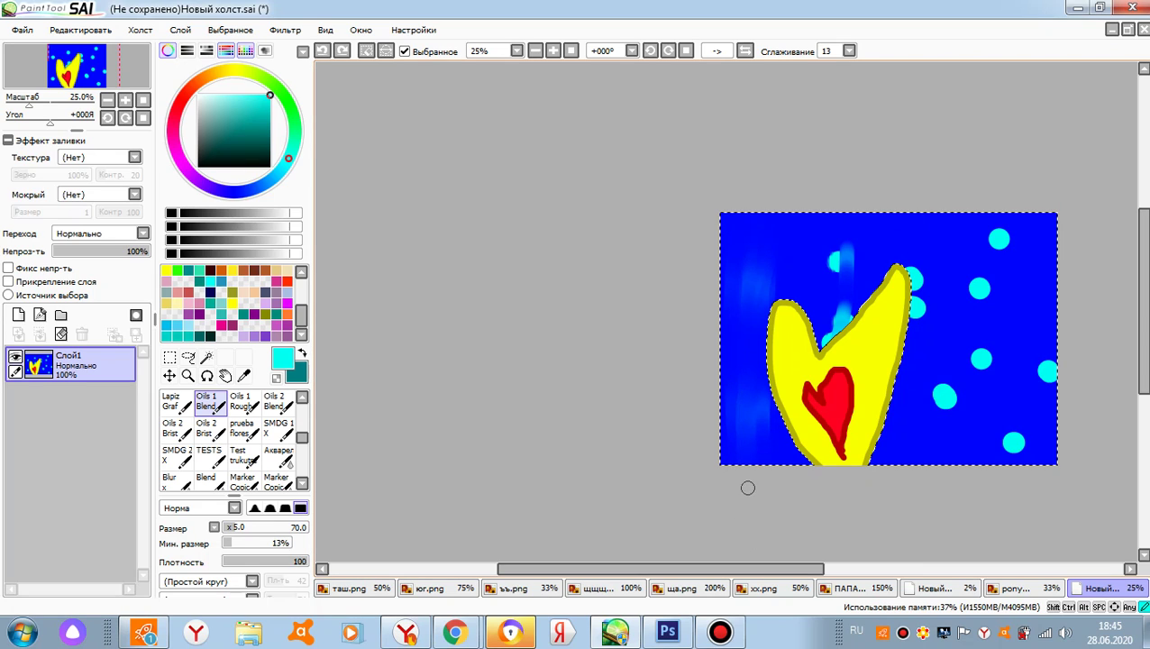
{"action": "left_click_drag", "start_coordinate": [747, 488], "coordinate": [836, 427]}
{"action": "left_click_drag", "start_coordinate": [816, 188], "coordinate": [867, 86]}
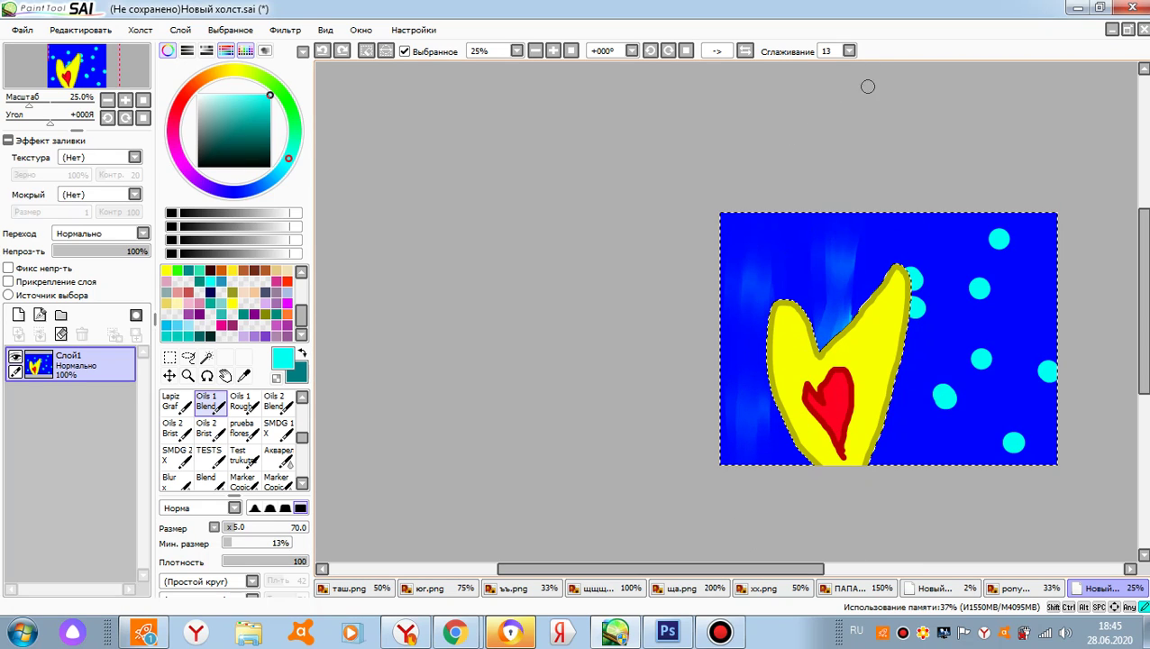
{"action": "mouse_move", "coordinate": [889, 313]}
{"action": "left_mouse_down"}
{"action": "mouse_move", "coordinate": [921, 483]}
{"action": "mouse_move", "coordinate": [924, 371]}
{"action": "mouse_move", "coordinate": [884, 154]}
{"action": "mouse_move", "coordinate": [955, 72]}
{"action": "left_mouse_up"}
{"action": "left_click_drag", "start_coordinate": [929, 461], "coordinate": [940, 497]}
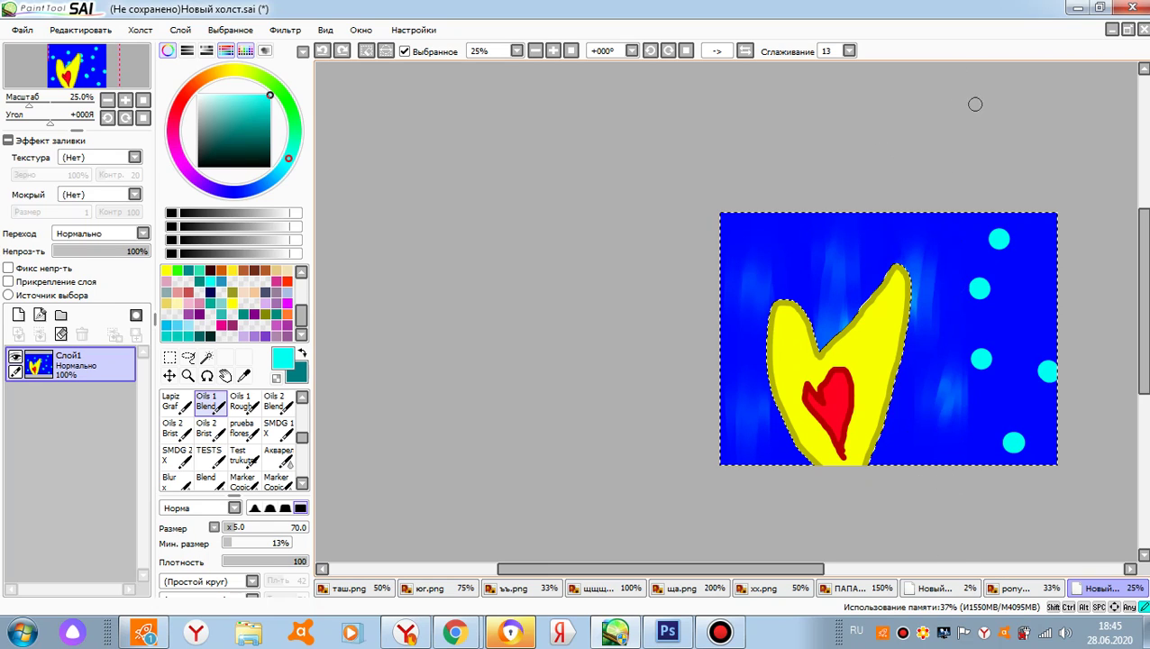
{"action": "mouse_move", "coordinate": [975, 105]}
{"action": "left_mouse_down"}
{"action": "mouse_move", "coordinate": [975, 469]}
{"action": "mouse_move", "coordinate": [962, 173]}
{"action": "mouse_move", "coordinate": [1005, 443]}
{"action": "mouse_move", "coordinate": [992, 468]}
{"action": "left_mouse_up"}
{"action": "mouse_move", "coordinate": [1004, 198]}
{"action": "left_mouse_down"}
{"action": "mouse_move", "coordinate": [1035, 229]}
{"action": "mouse_move", "coordinate": [1037, 353]}
{"action": "left_mouse_up"}
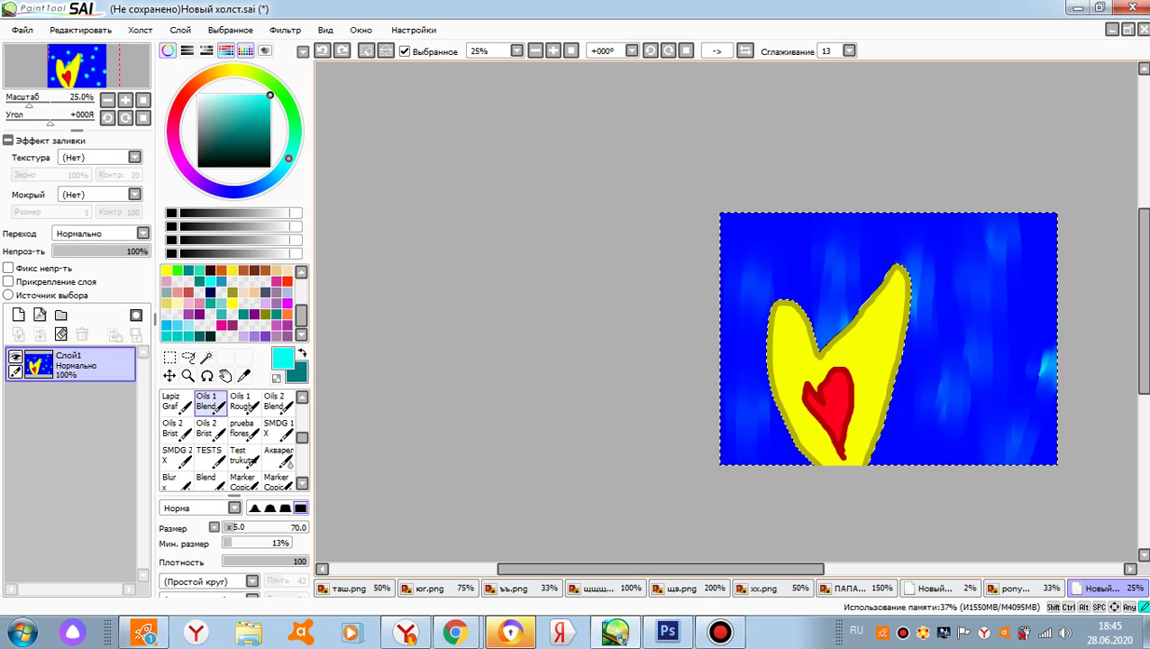
- Clear the selection around the heart with the selection eraser at size 500 and shrink the brush list to reveal the brush settings
{"action": "scroll", "coordinate": [1085, 475], "scroll_direction": "down", "scroll_amount": 5}
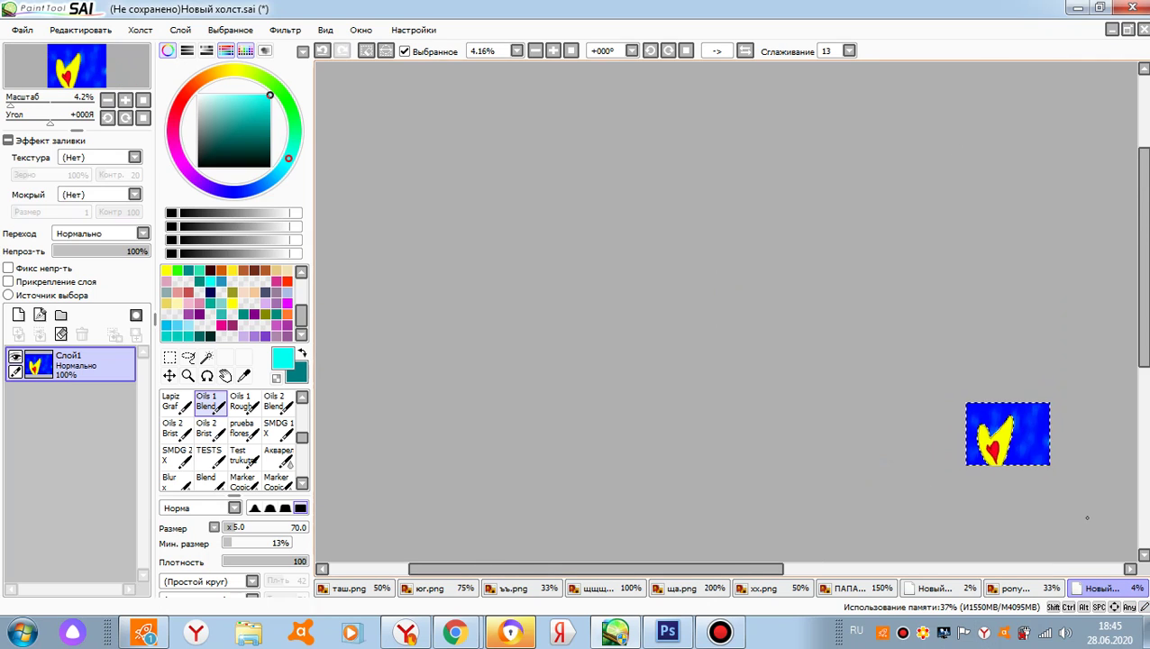
{"action": "scroll", "coordinate": [1067, 464], "scroll_direction": "up", "scroll_amount": 6}
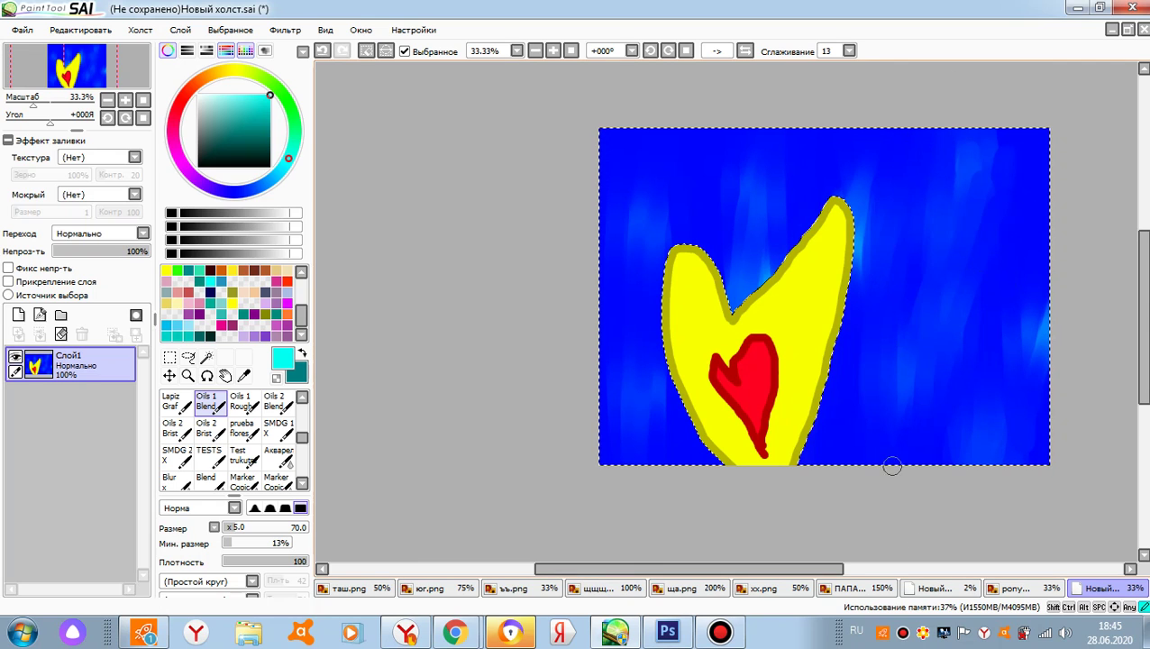
{"action": "scroll", "coordinate": [864, 290], "scroll_direction": "down", "scroll_amount": 2}
{"action": "scroll", "coordinate": [875, 300], "scroll_direction": "up", "scroll_amount": 2}
{"action": "scroll", "coordinate": [353, 419], "scroll_direction": "down", "scroll_amount": 4}
{"action": "scroll", "coordinate": [231, 421], "scroll_direction": "up", "scroll_amount": 1}
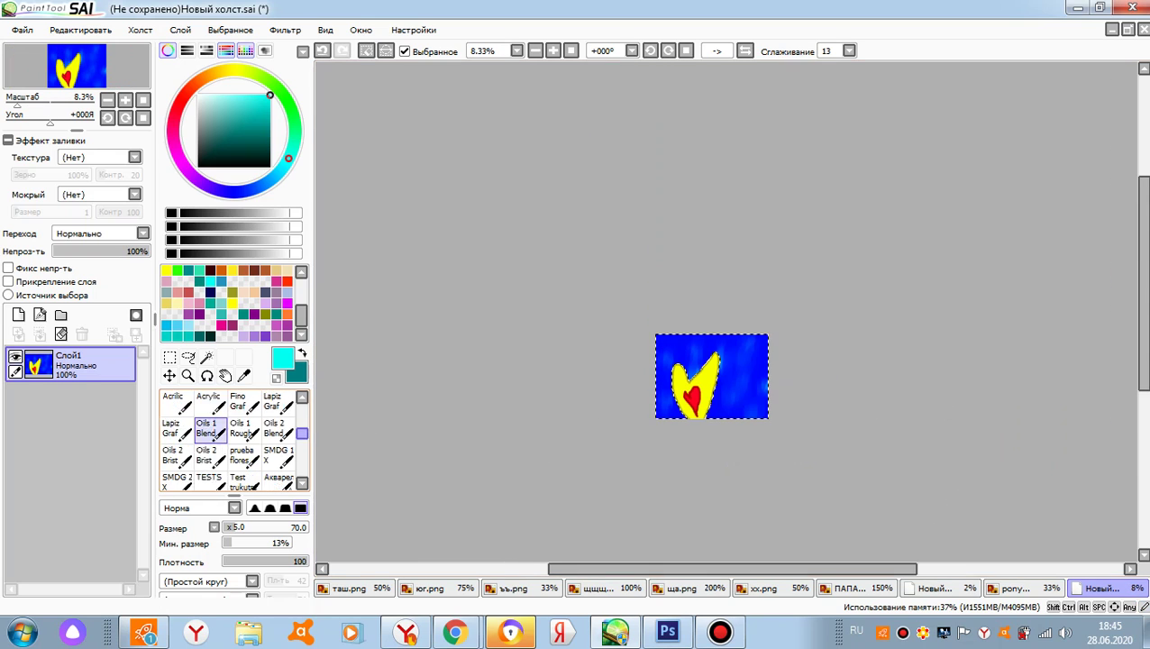
{"action": "scroll", "coordinate": [275, 405], "scroll_direction": "up", "scroll_amount": 5}
{"action": "left_click", "coordinate": [278, 431]}
{"action": "scroll", "coordinate": [816, 351], "scroll_direction": "up", "scroll_amount": 4}
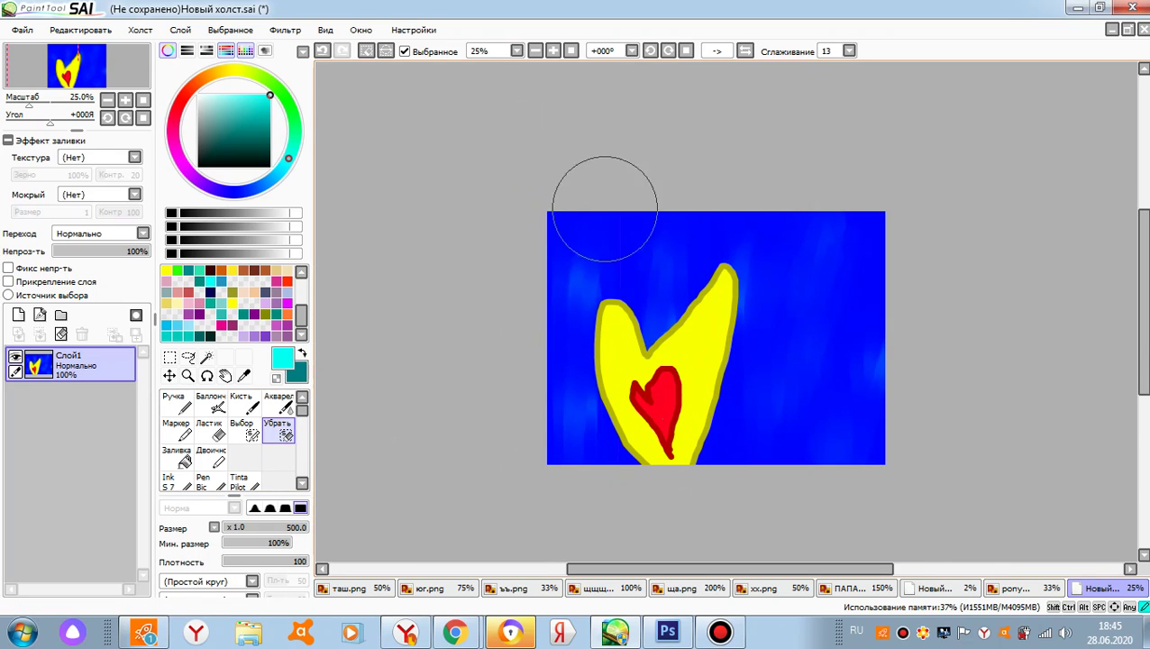
{"action": "left_click_drag", "start_coordinate": [234, 495], "coordinate": [233, 408]}
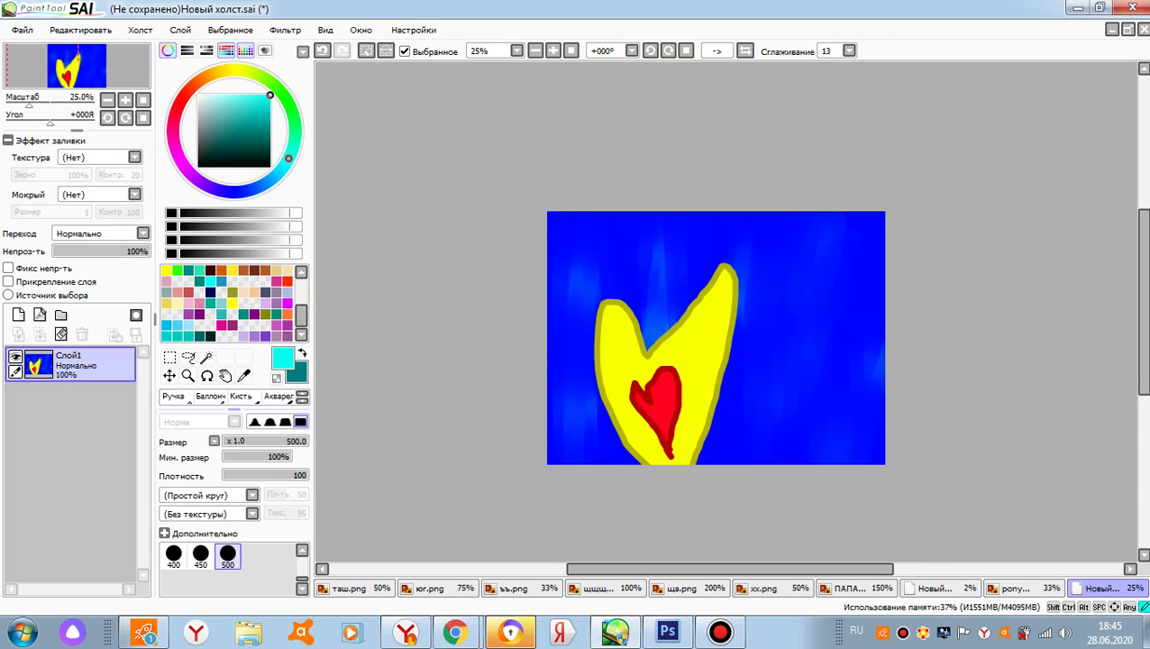
- Examine the edges of the yellow and red heart outlines against the blended blue background, both close up and in full view
{"action": "scroll", "coordinate": [498, 278], "scroll_direction": "up", "scroll_amount": 1}
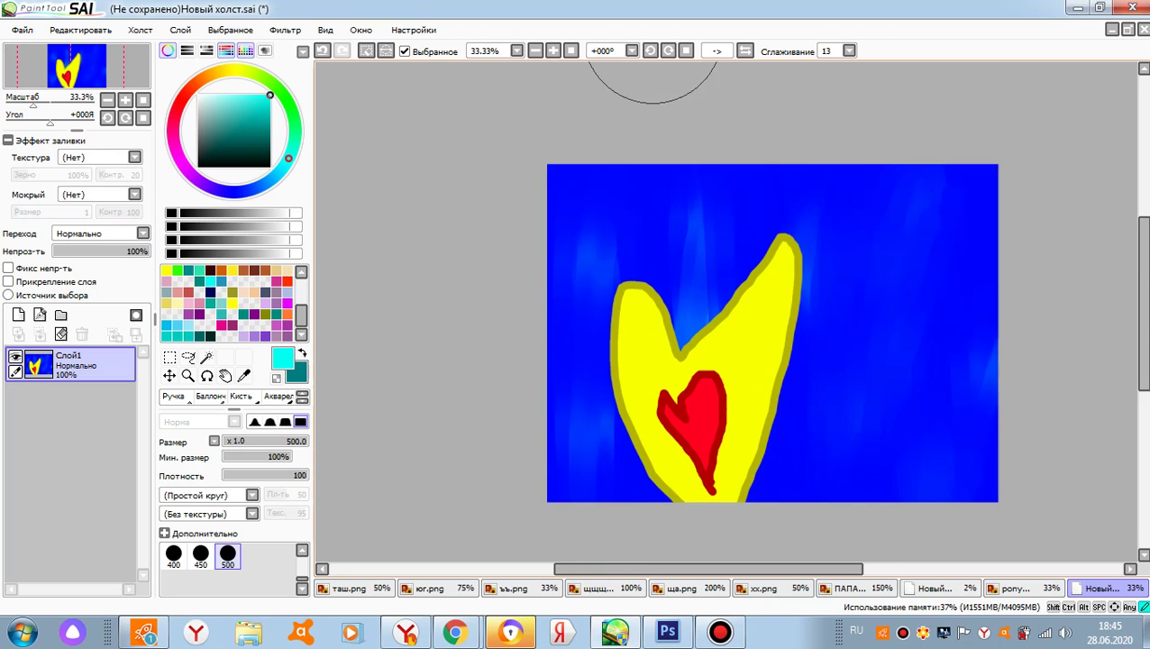
{"action": "mouse_move", "coordinate": [685, 631]}
{"action": "left_mouse_down"}
{"action": "mouse_move", "coordinate": [721, 506]}
{"action": "mouse_move", "coordinate": [747, 637]}
{"action": "mouse_move", "coordinate": [780, 303]}
{"action": "mouse_move", "coordinate": [852, 632]}
{"action": "left_mouse_up"}
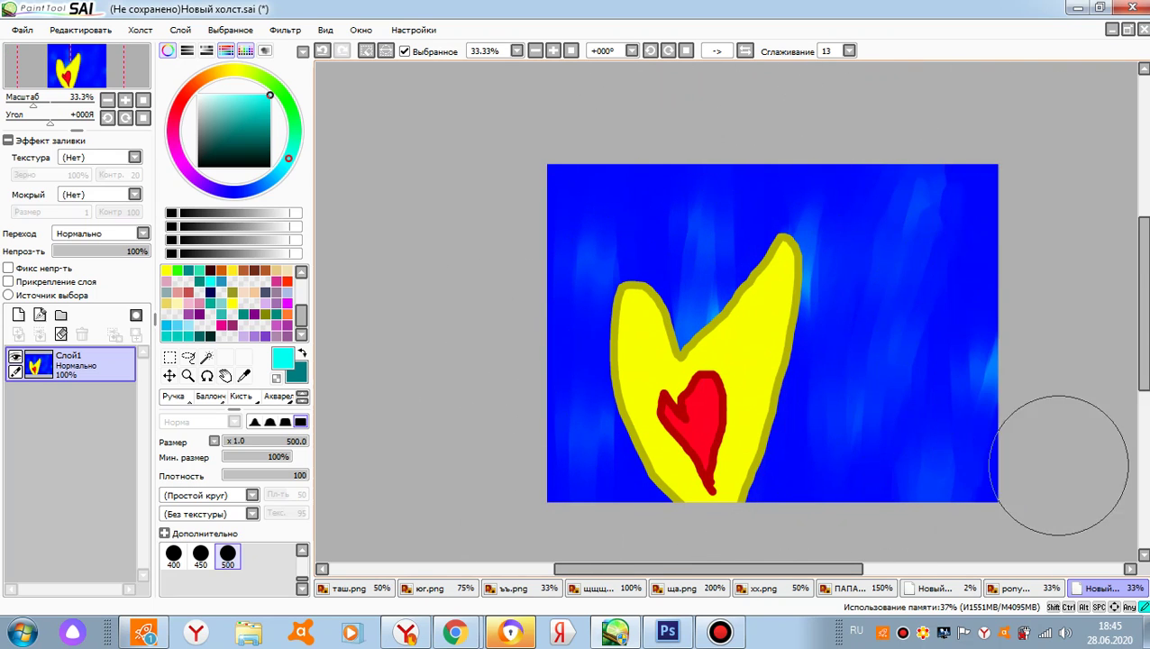
{"action": "scroll", "coordinate": [744, 385], "scroll_direction": "up", "scroll_amount": 3}
{"action": "scroll", "coordinate": [734, 351], "scroll_direction": "down", "scroll_amount": 4}
{"action": "scroll", "coordinate": [735, 352], "scroll_direction": "up", "scroll_amount": 7}
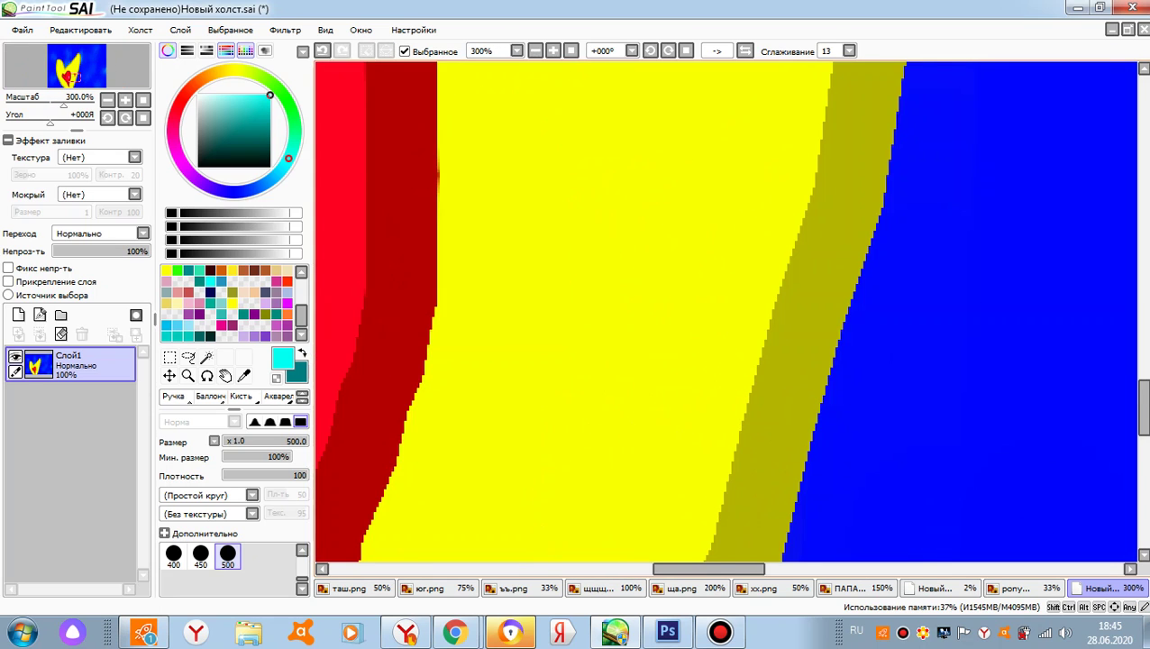
{"action": "scroll", "coordinate": [811, 352], "scroll_direction": "down", "scroll_amount": 4}
{"action": "scroll", "coordinate": [693, 275], "scroll_direction": "up", "scroll_amount": 3}
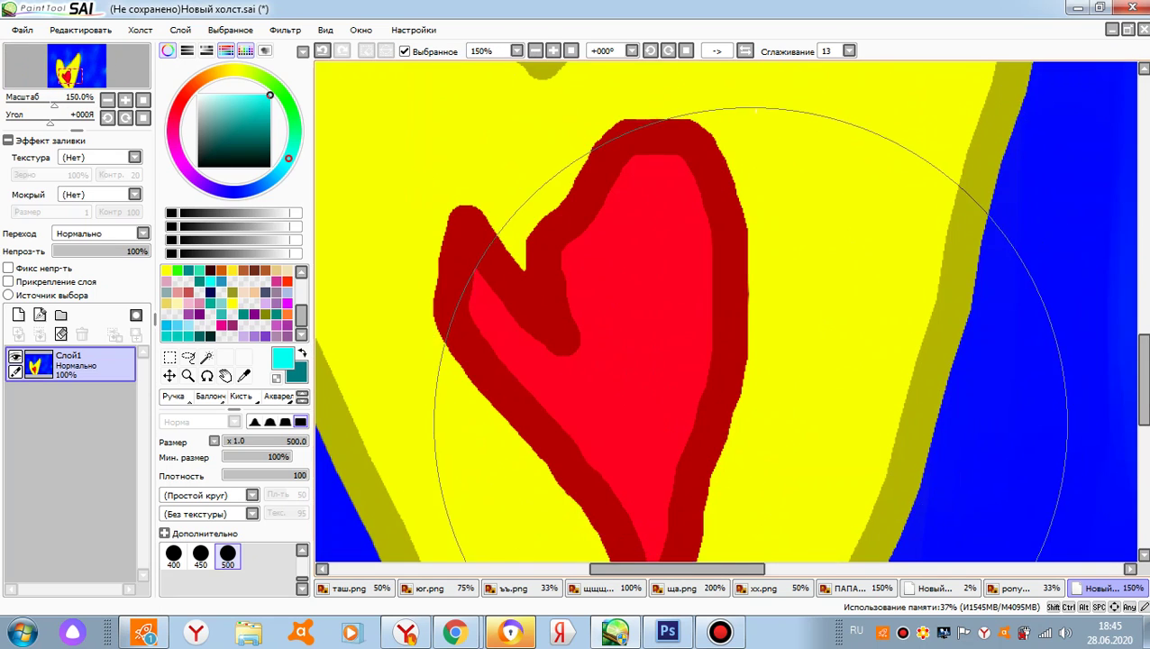
{"action": "scroll", "coordinate": [757, 284], "scroll_direction": "down", "scroll_amount": 5}
{"action": "scroll", "coordinate": [757, 284], "scroll_direction": "down", "scroll_amount": 1}
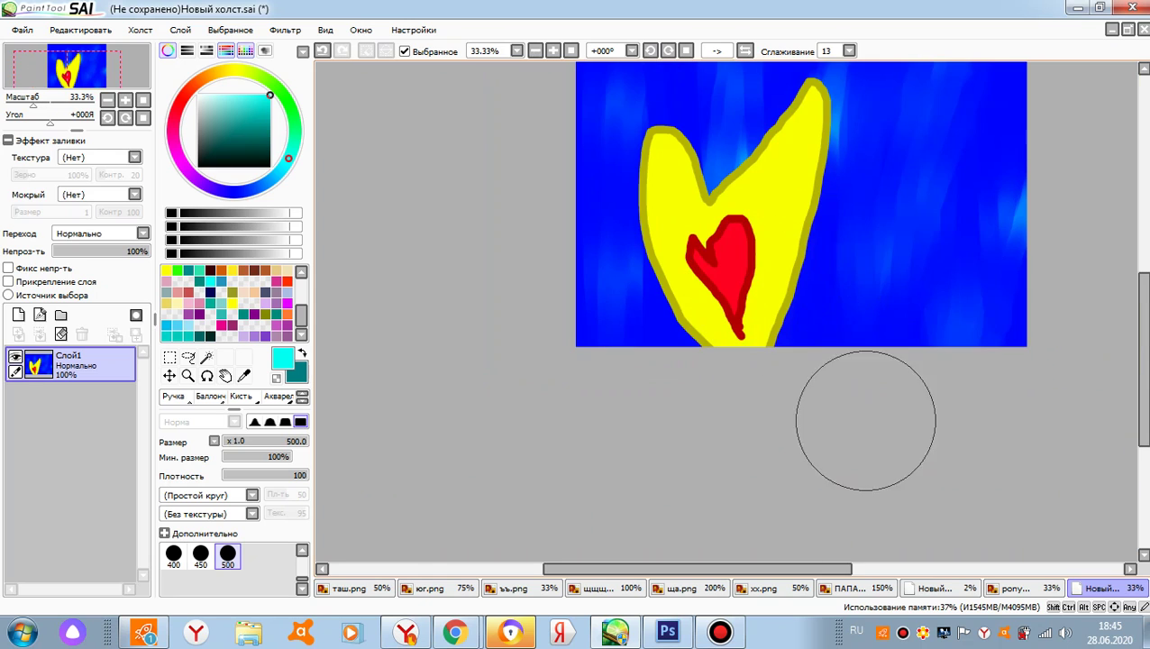
{"action": "scroll", "coordinate": [860, 144], "scroll_direction": "down", "scroll_amount": 3}
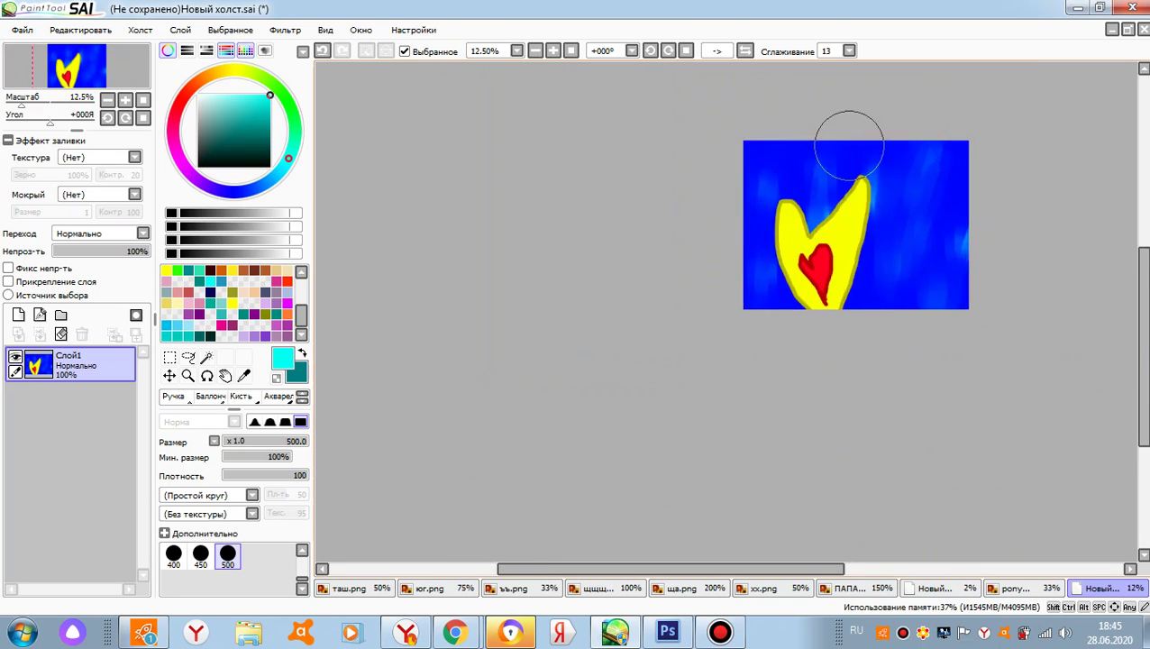
{"action": "scroll", "coordinate": [910, 207], "scroll_direction": "up", "scroll_amount": 3}
{"action": "scroll", "coordinate": [917, 268], "scroll_direction": "up", "scroll_amount": 4}
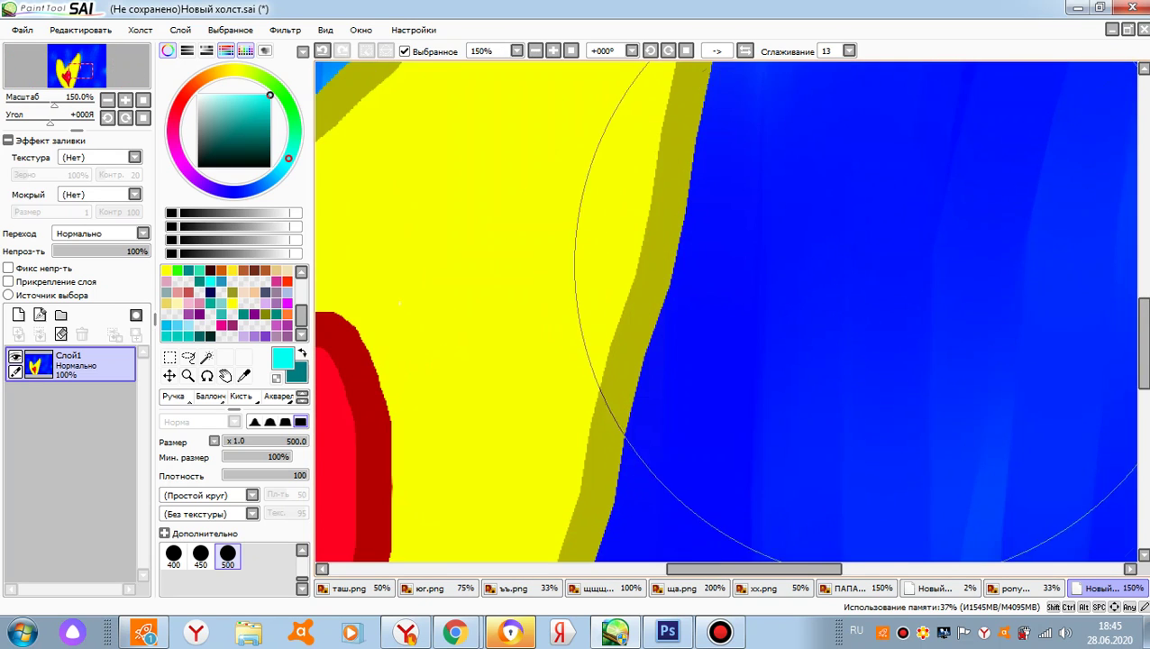
{"action": "scroll", "coordinate": [887, 264], "scroll_direction": "down", "scroll_amount": 5}
{"action": "scroll", "coordinate": [888, 264], "scroll_direction": "up", "scroll_amount": 1}
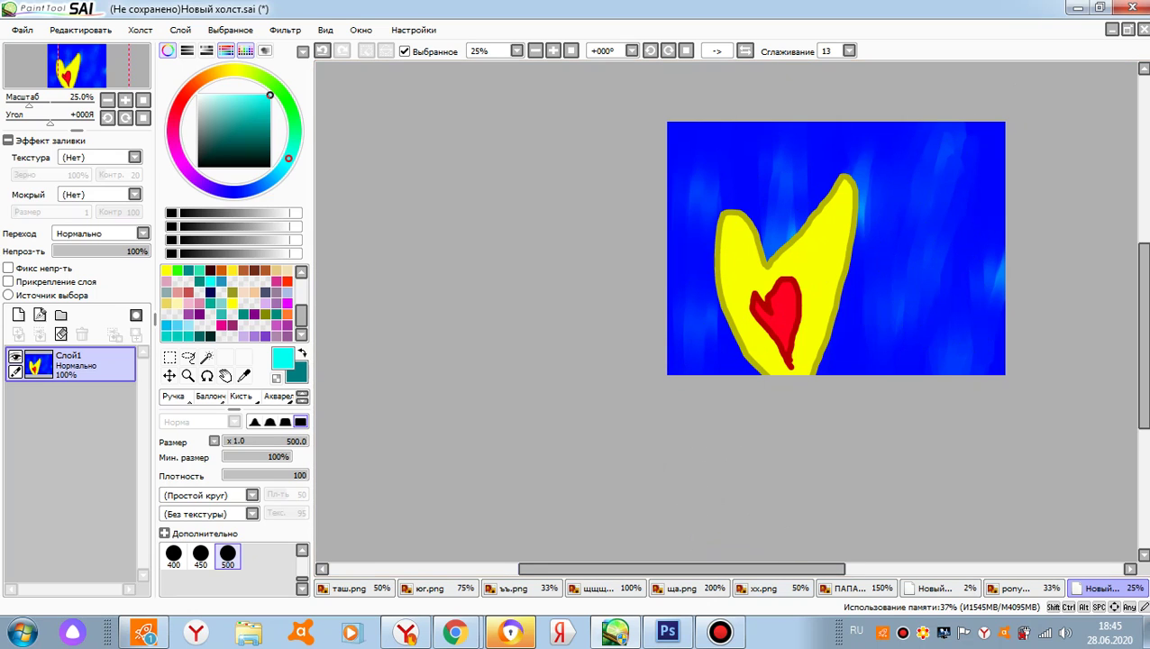
{"action": "left_click", "coordinate": [719, 632]}
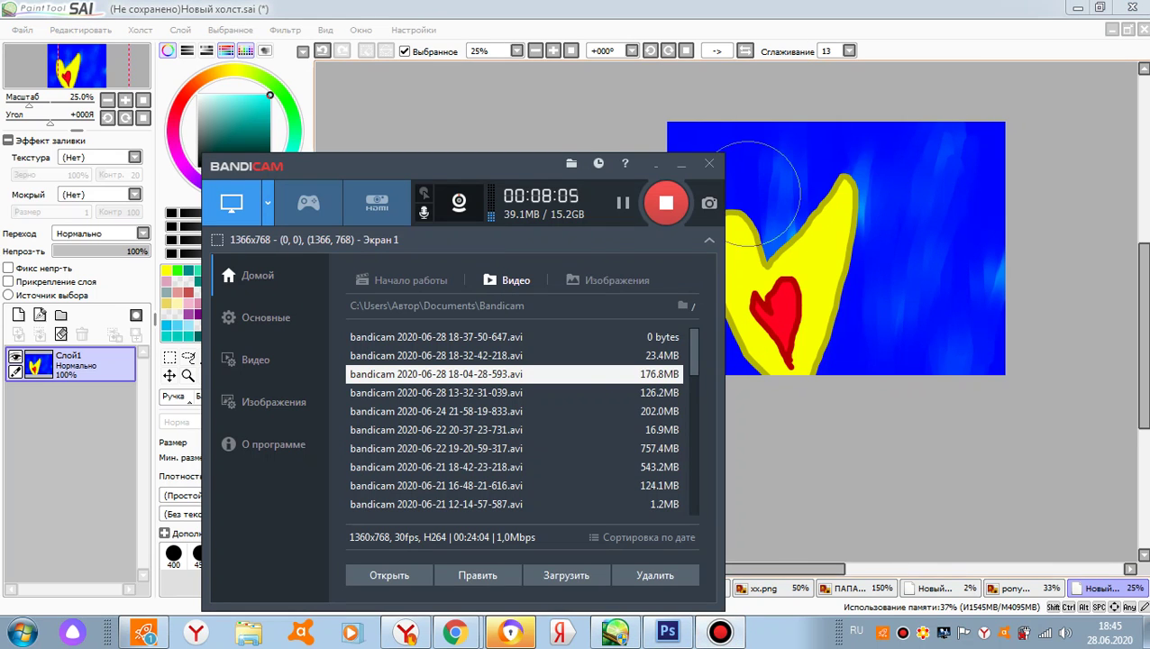